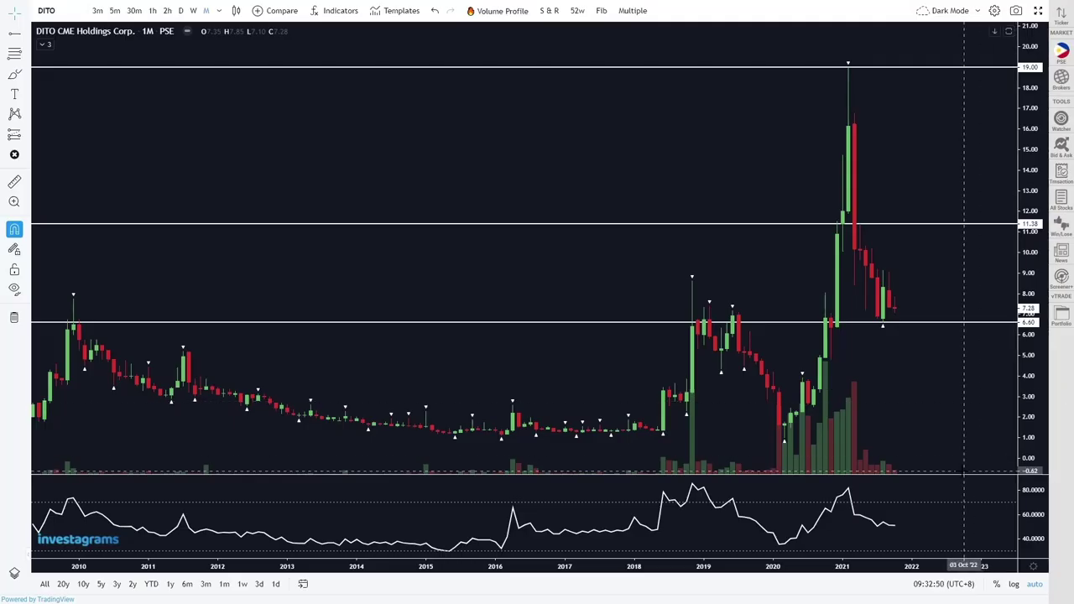
Examine the monthly DITO chart's full price history back to 1996, including the tall 2006 wick, and return to the recent years
drag(960, 474, 961, 478)
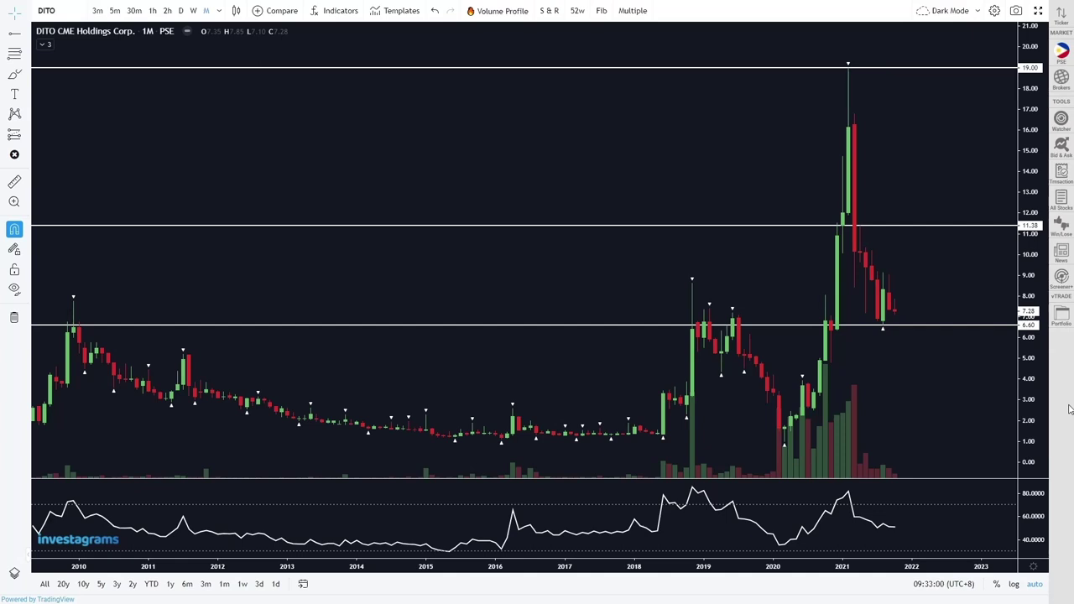
drag(913, 416, 977, 417)
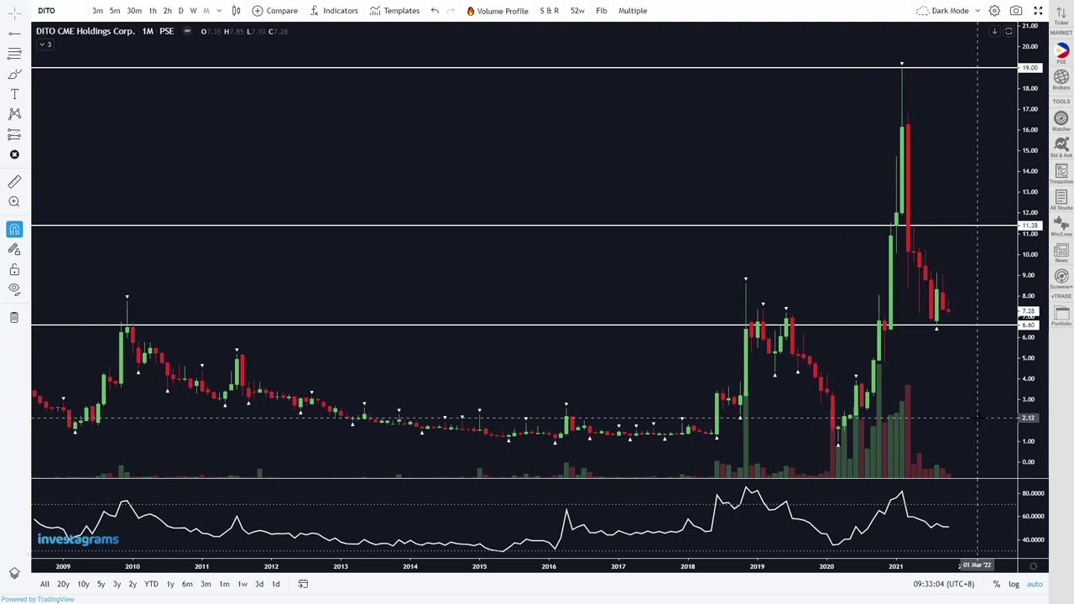
scroll(978, 417, up, 1)
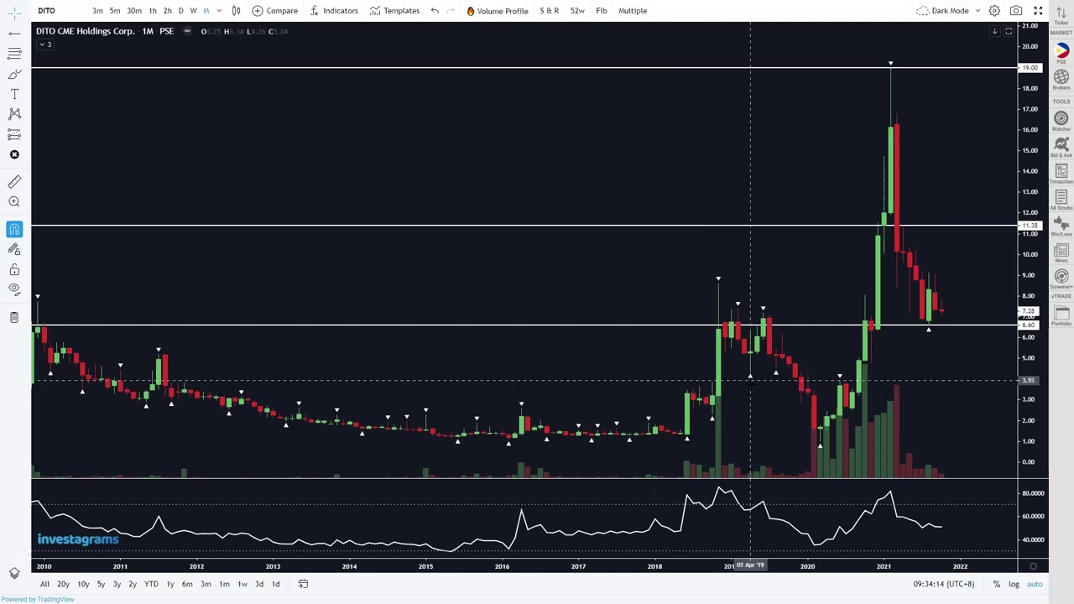
scroll(657, 376, down, 3)
scroll(655, 376, down, 2)
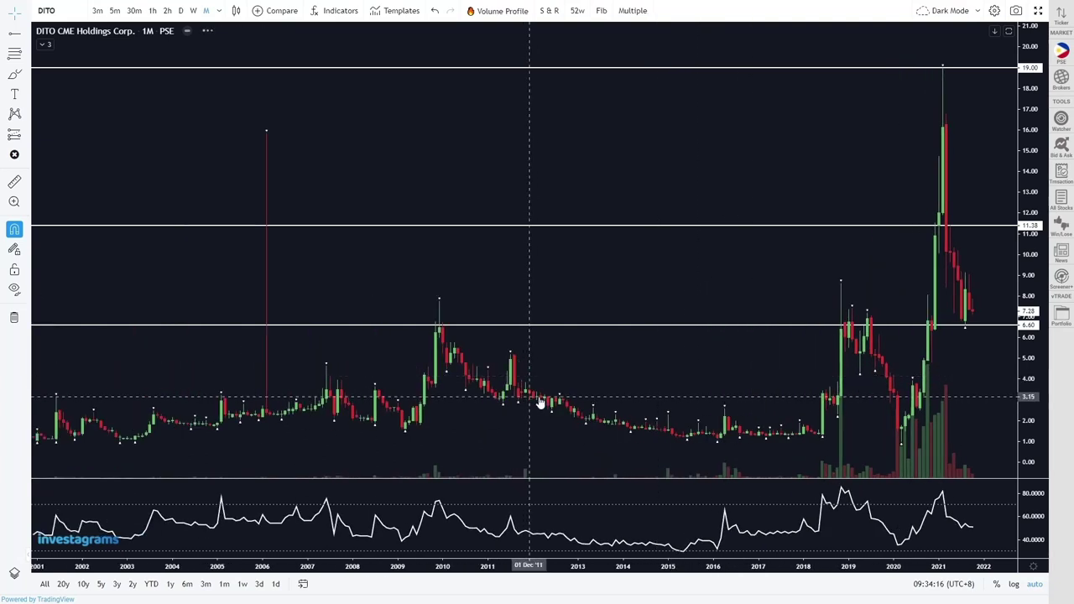
scroll(528, 404, down, 2)
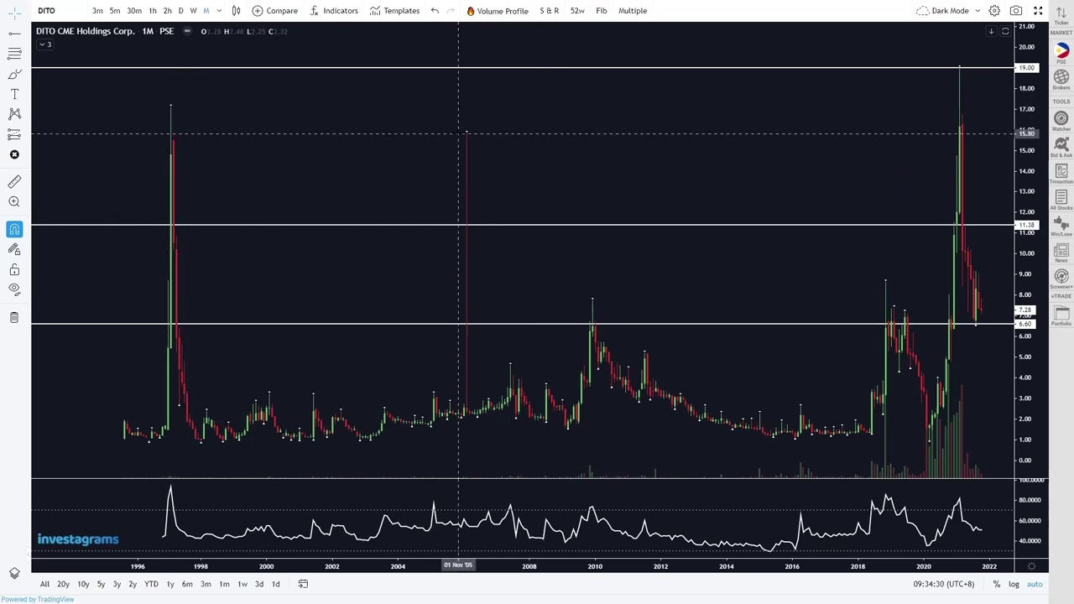
click(468, 137)
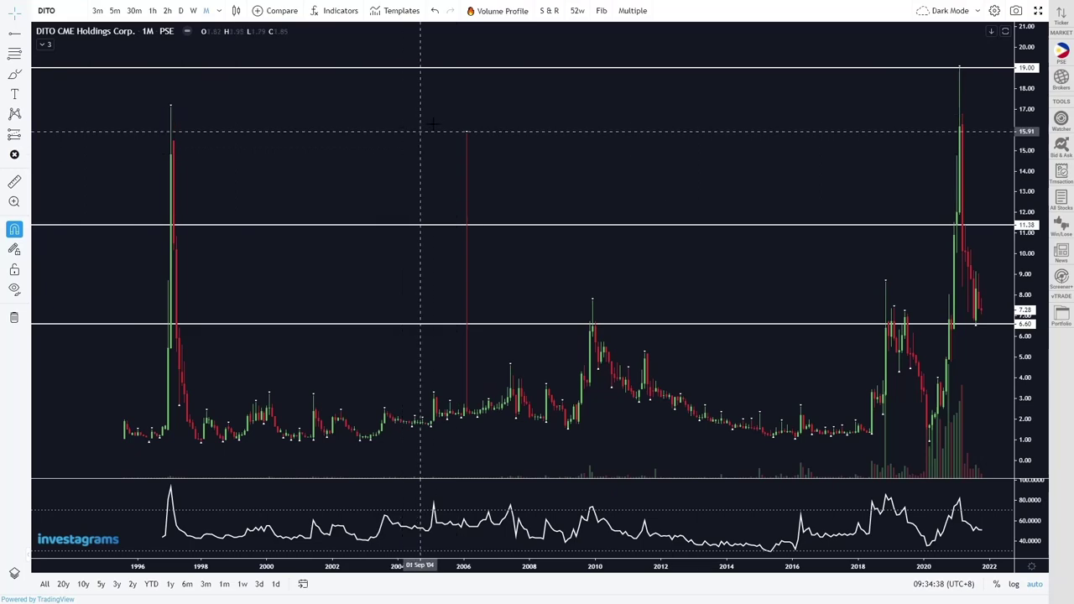
scroll(669, 167, up, 5)
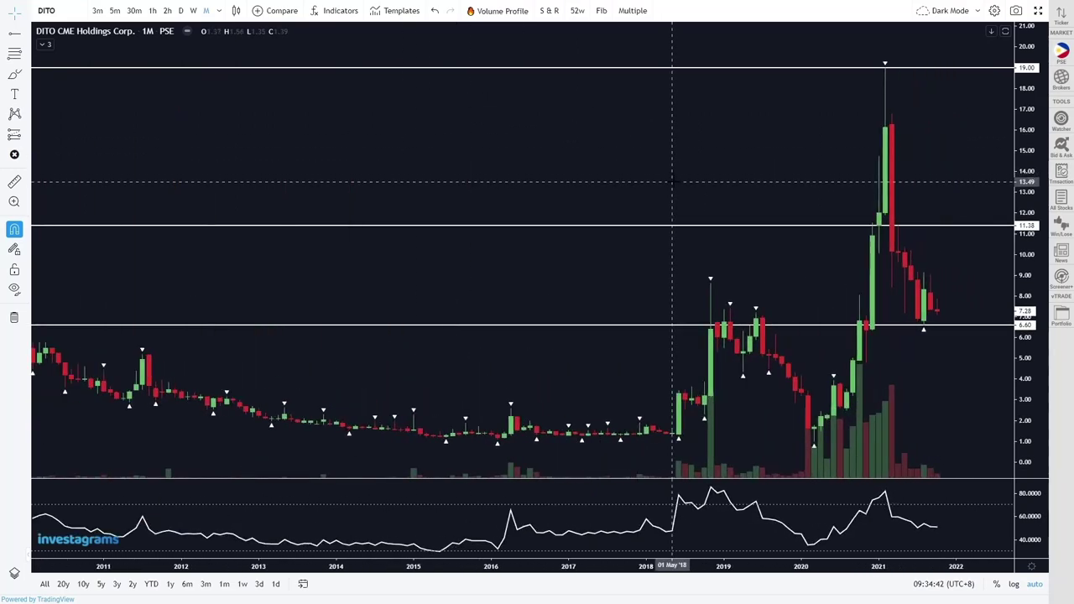
drag(672, 181, 726, 183)
scroll(727, 183, up, 1)
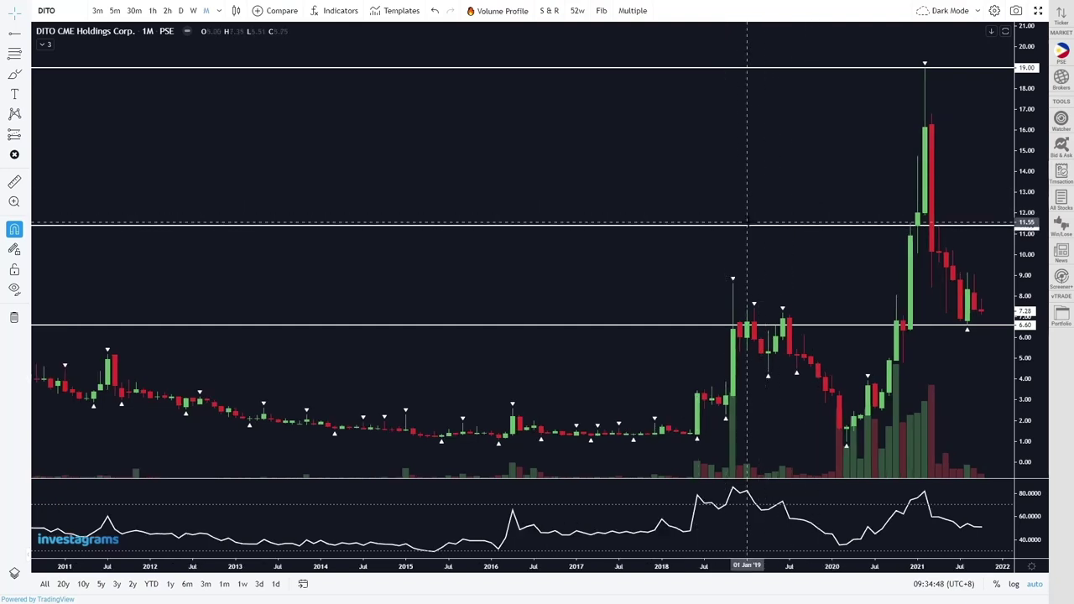
scroll(761, 205, up, 1)
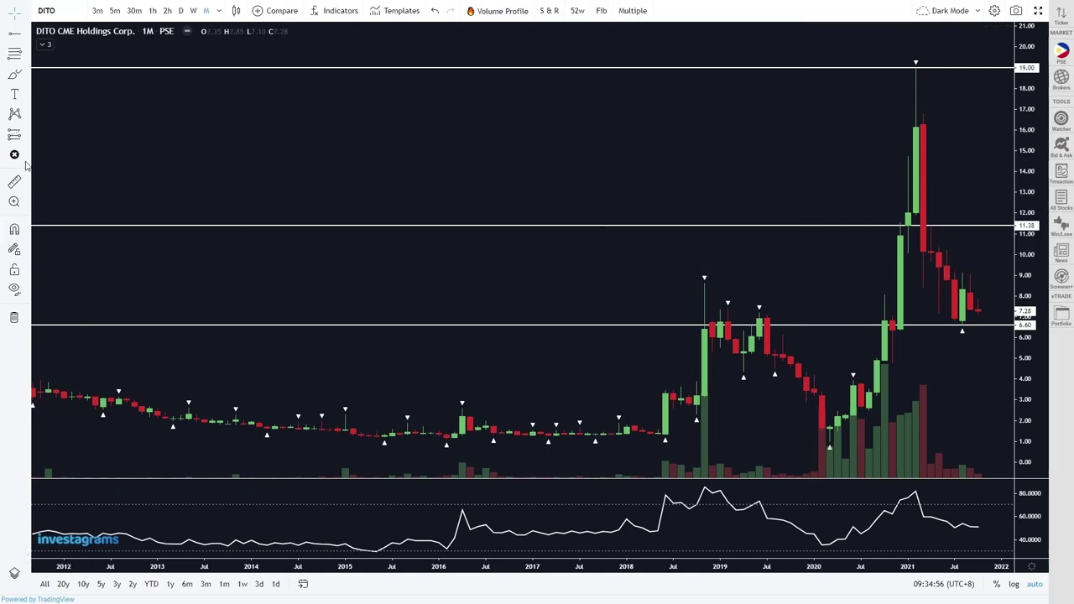
With the Brush, mark a cross on the 19.00 line beside the 2021 peak and an arrow pointing at the large red candle
click(15, 76)
mouse_move(864, 83)
mouse_down()
mouse_move(900, 60)
mouse_move(902, 88)
mouse_up()
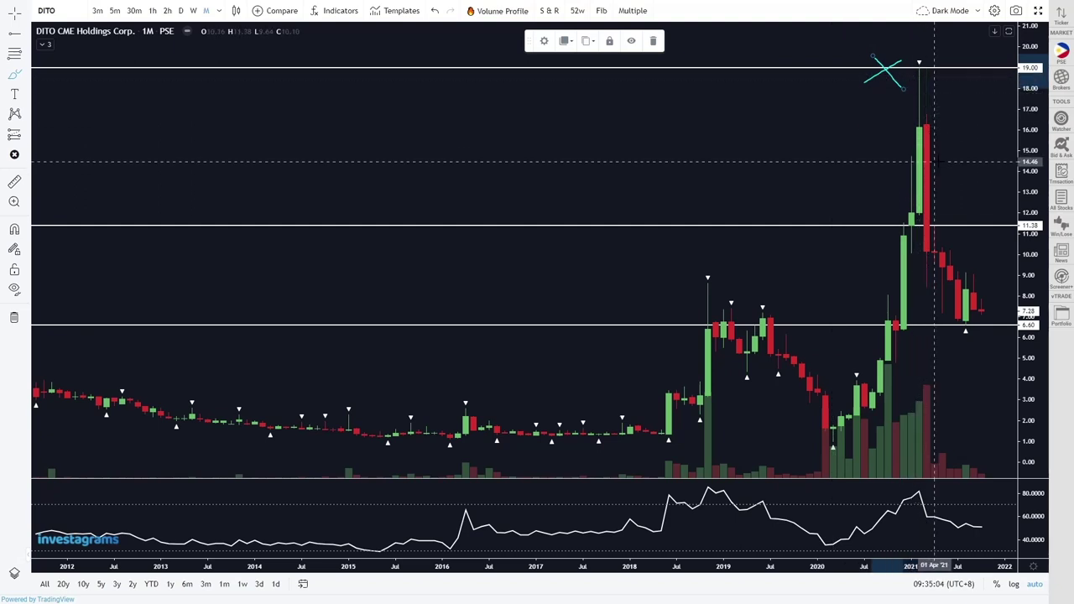
mouse_move(994, 159)
mouse_down()
mouse_move(946, 162)
mouse_move(966, 171)
mouse_up()
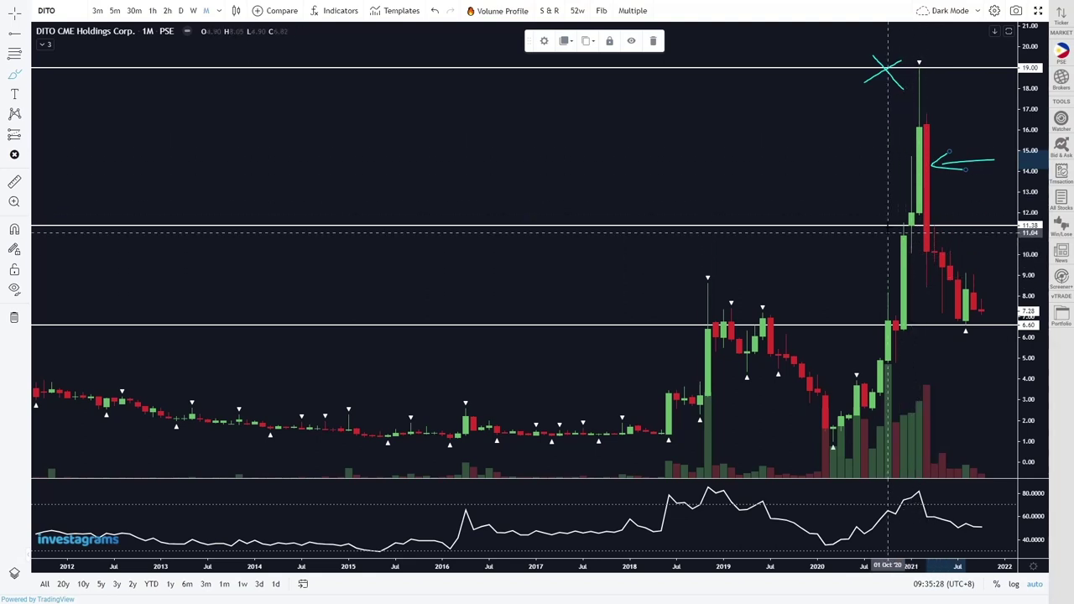
Brush small crosses on both sides of the peak candles just above the 11.38 line, and undo them
drag(903, 209, 902, 220)
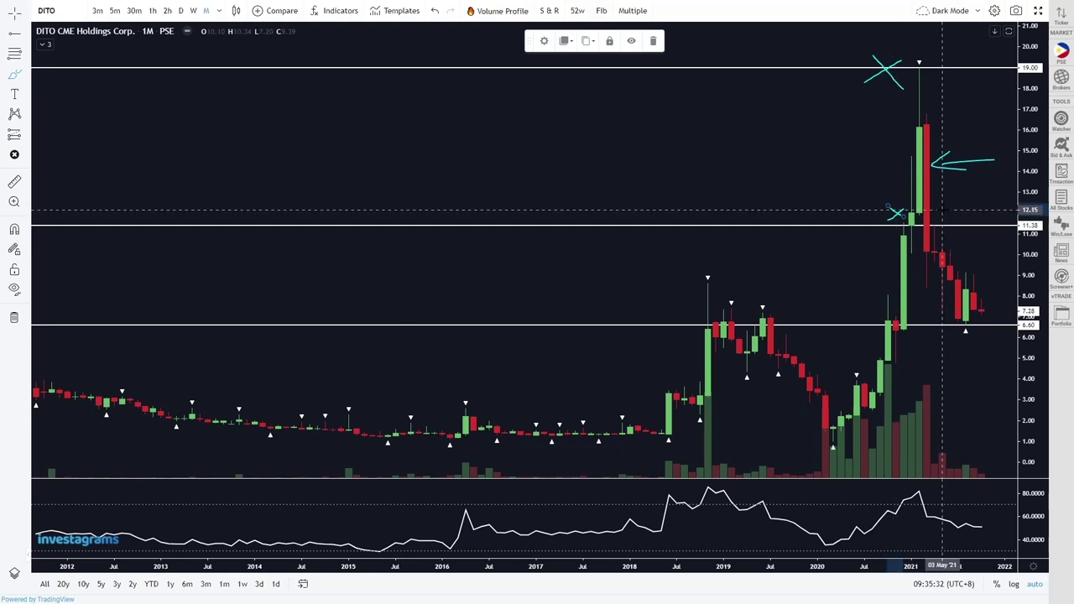
mouse_move(930, 221)
mouse_down()
mouse_move(940, 209)
mouse_move(943, 224)
mouse_up()
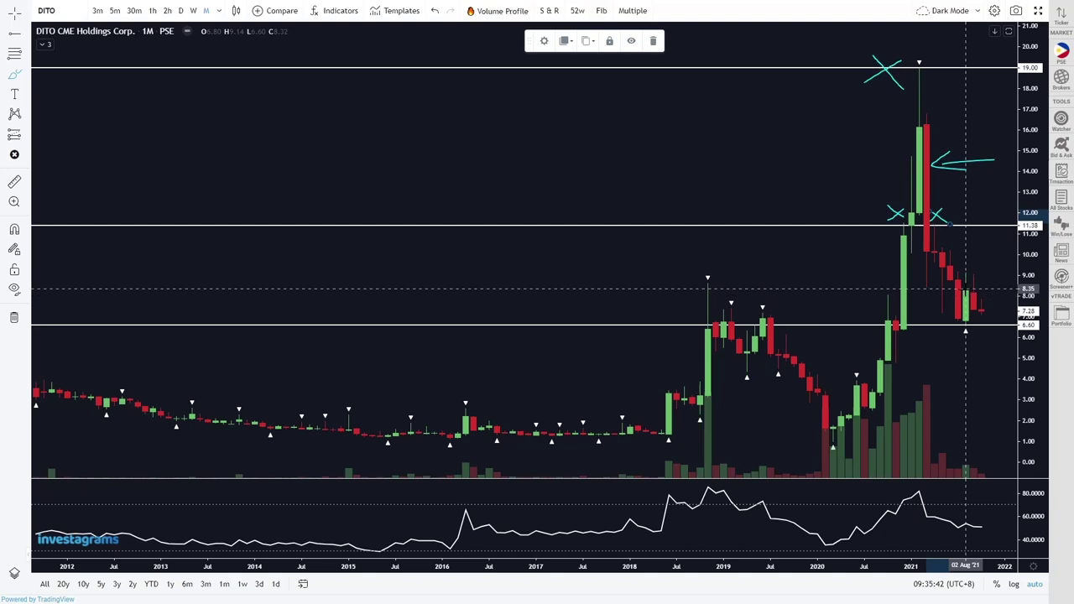
key(ctrl+z)
key(ctrl+z)
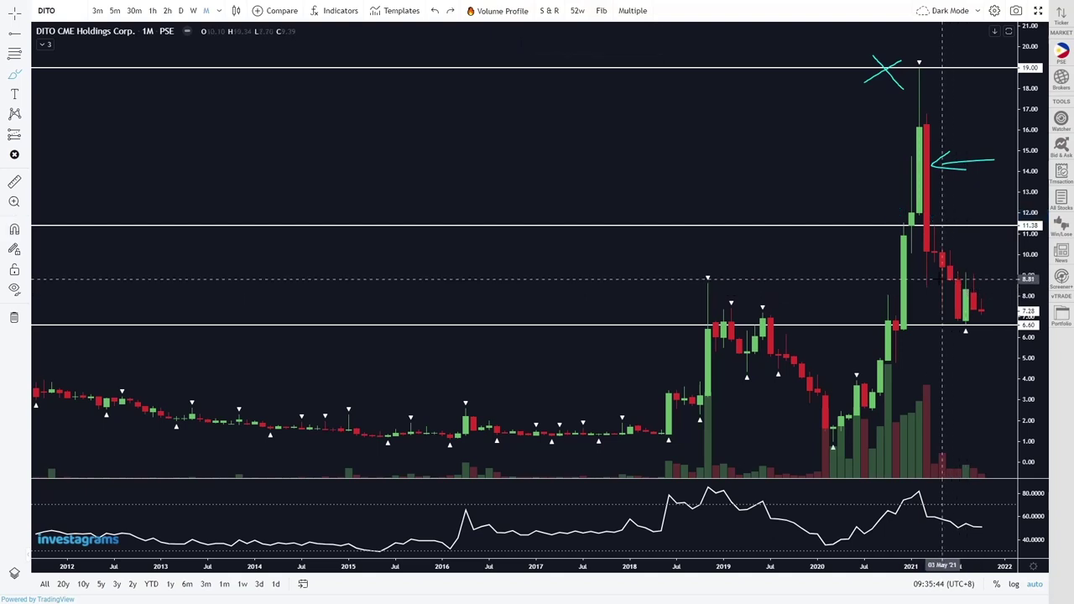
Brush a zigzag stroke over the declining mid-2021 candles below the 11.38 line, and undo it
scroll(874, 271, up, 1)
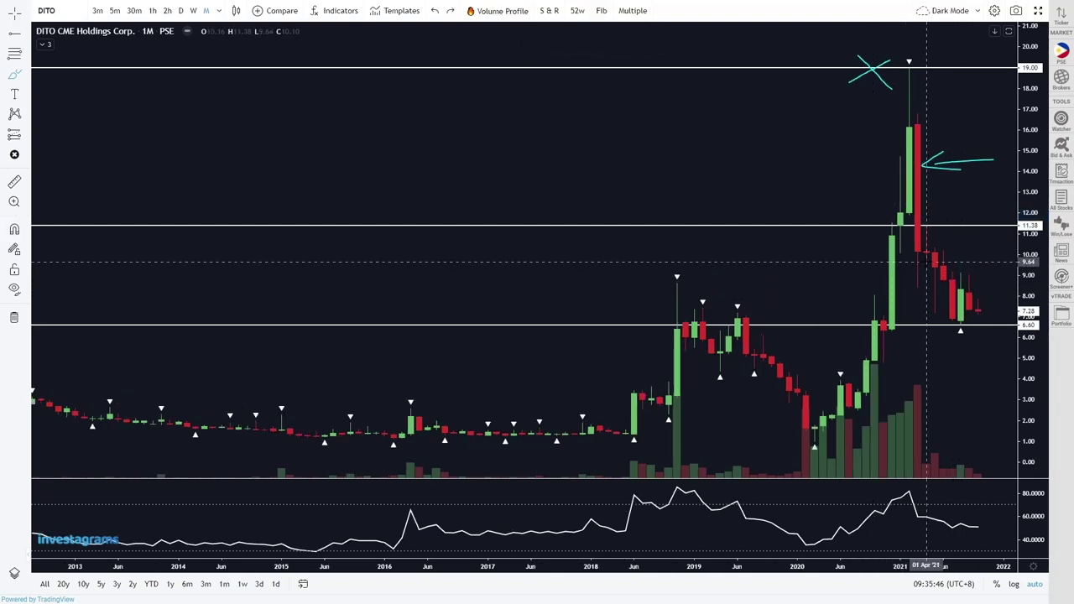
mouse_move(941, 270)
mouse_down()
mouse_move(933, 252)
mouse_move(958, 281)
mouse_up()
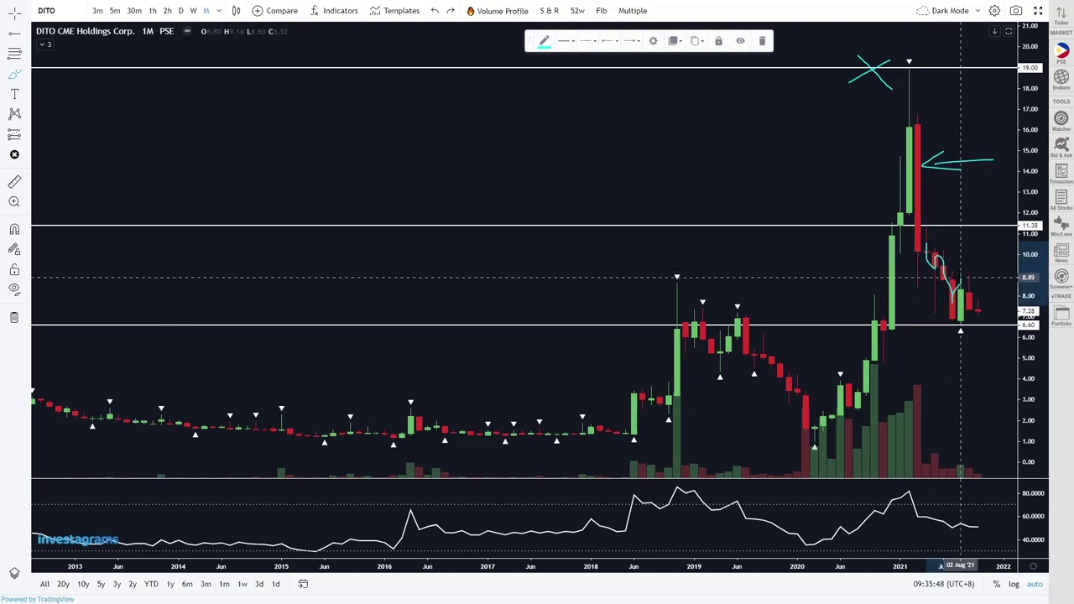
key(ctrl+z)
key(ctrl+z)
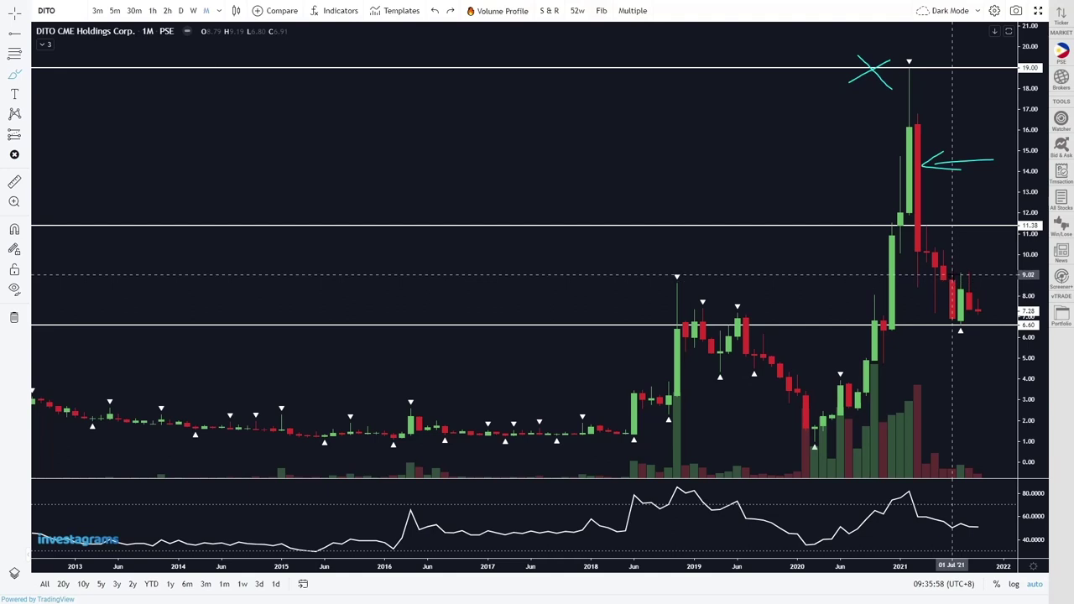
Brush two short horizontal strokes beside the mid-2021 red candles at about 7.2 and 8.5, and undo both
scroll(898, 285, up, 2)
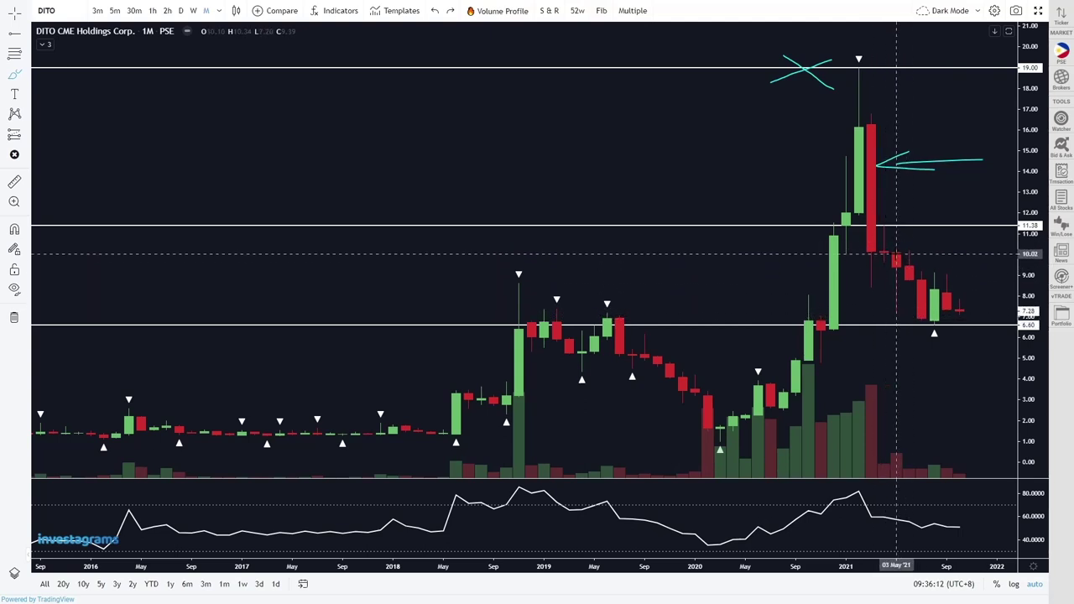
drag(923, 312, 885, 312)
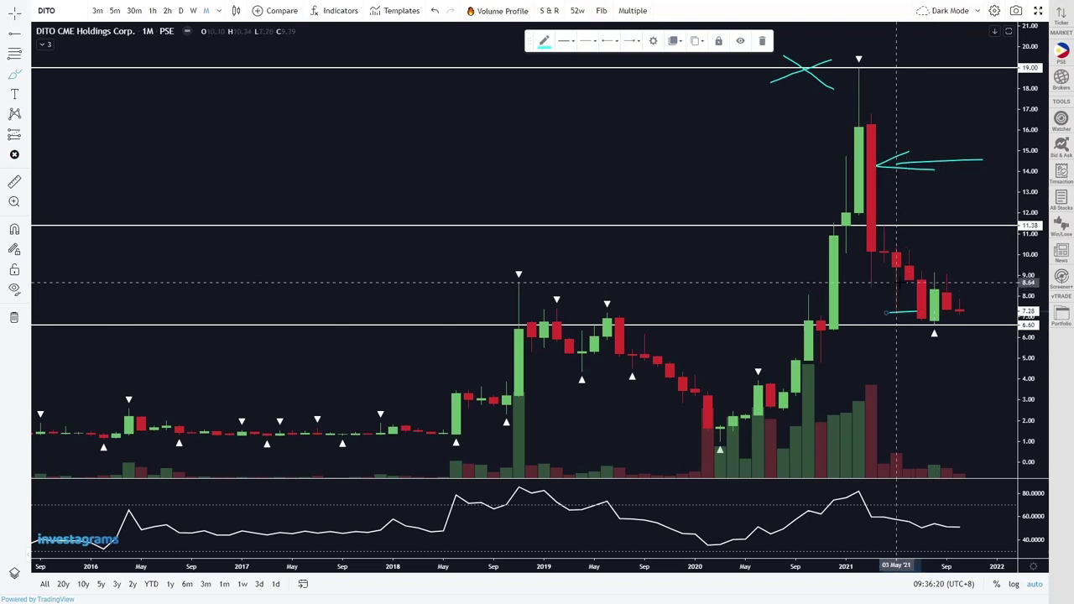
drag(921, 284, 886, 286)
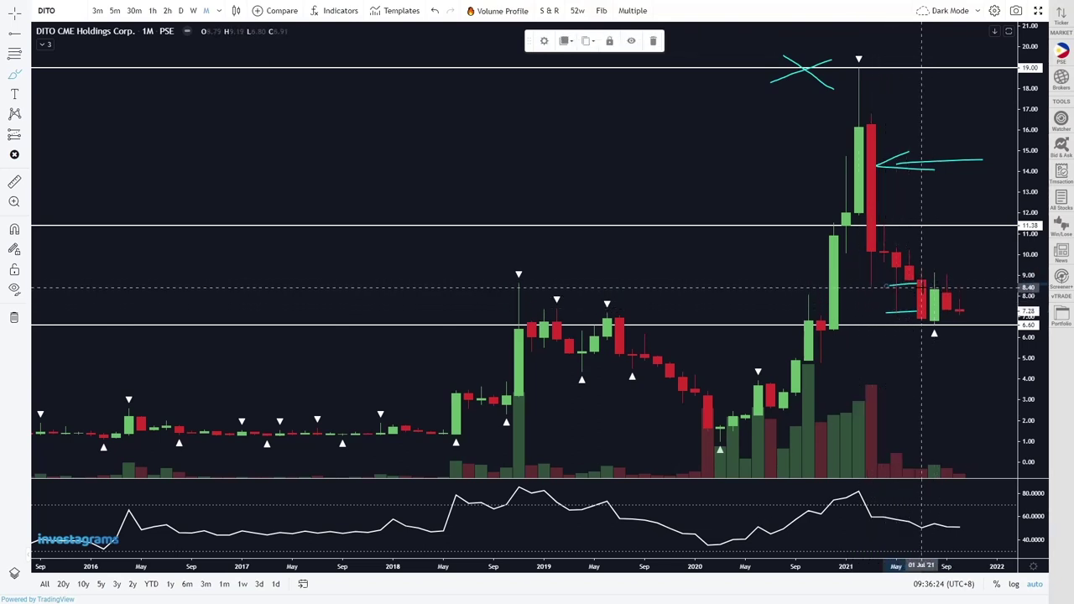
key(ctrl+z)
key(ctrl+z)
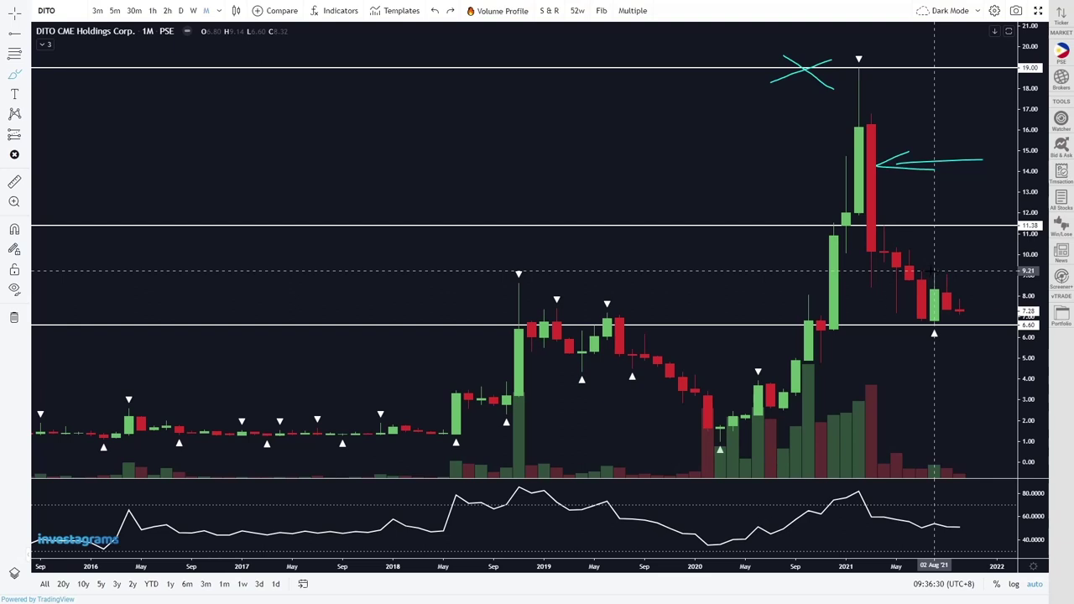
Brush short horizontal strokes at the high and low of the August 2021 green candle, and undo both
drag(935, 272, 959, 271)
drag(960, 327, 938, 328)
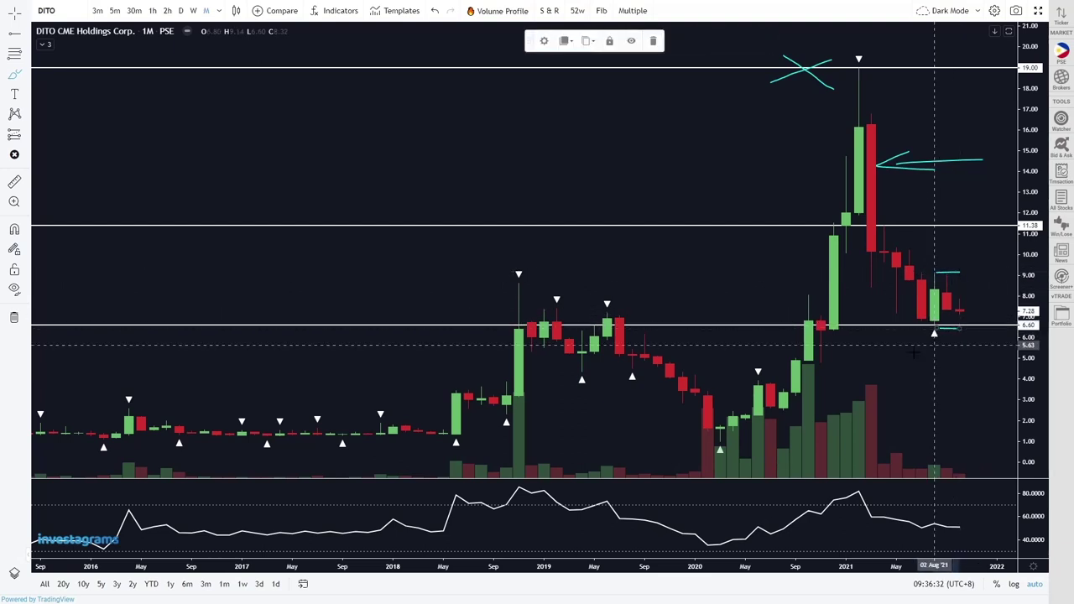
key(ctrl+z)
key(ctrl+z)
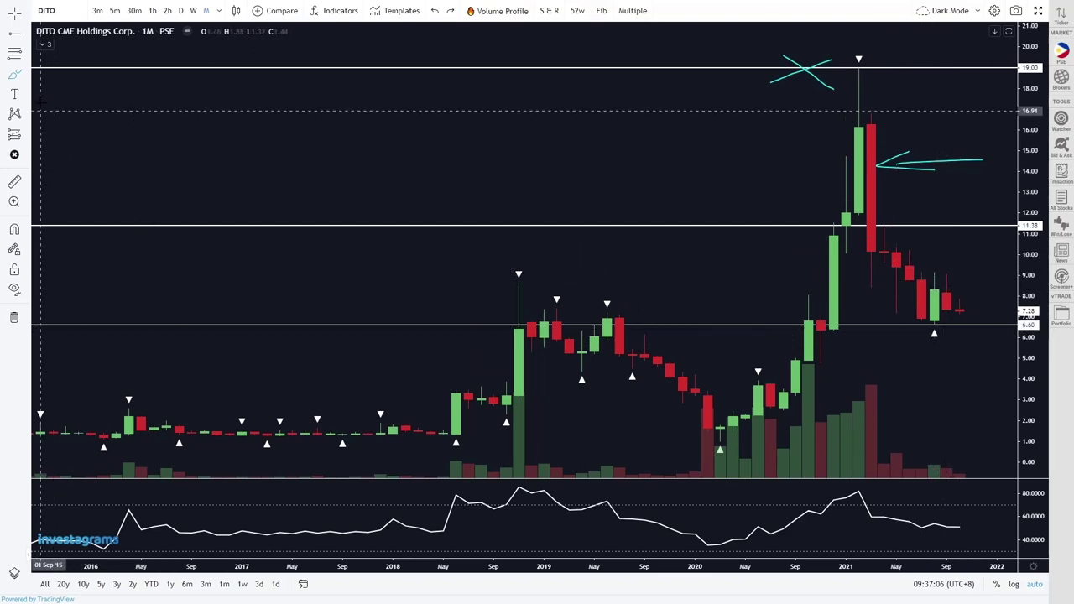
With magnet snapping on, draw a Fibonacci retracement from the August 2021 candle's 9.14 high to its 6.60 low, and delete it
click(15, 54)
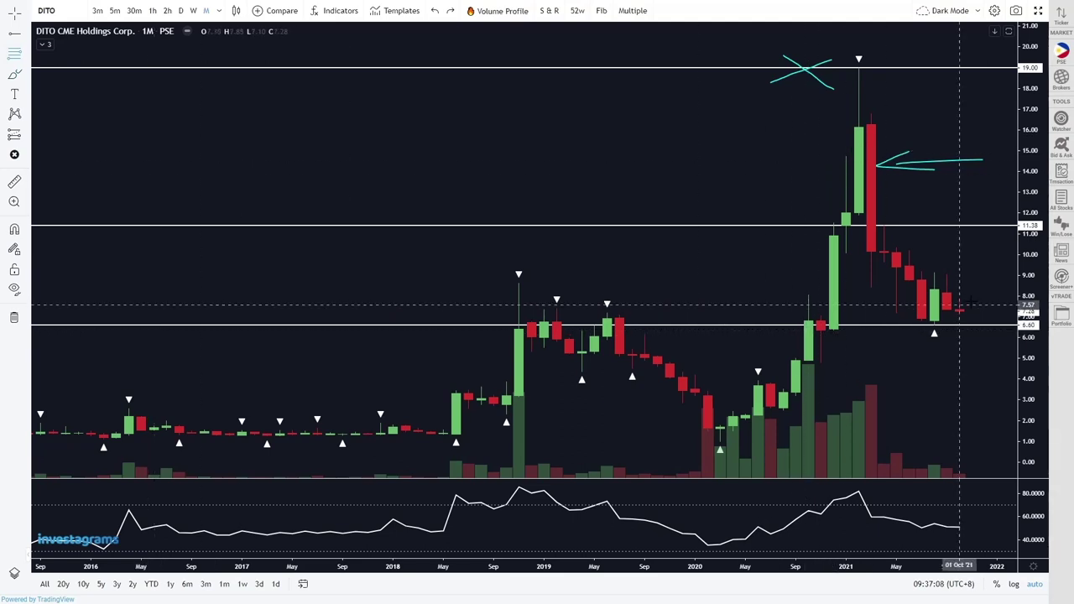
click(17, 229)
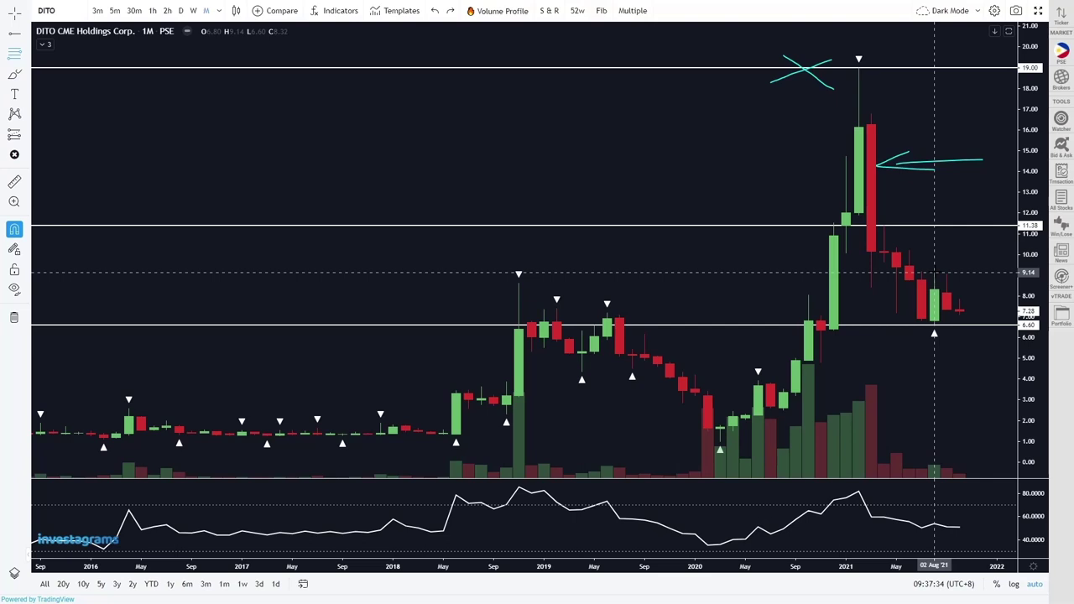
click(934, 273)
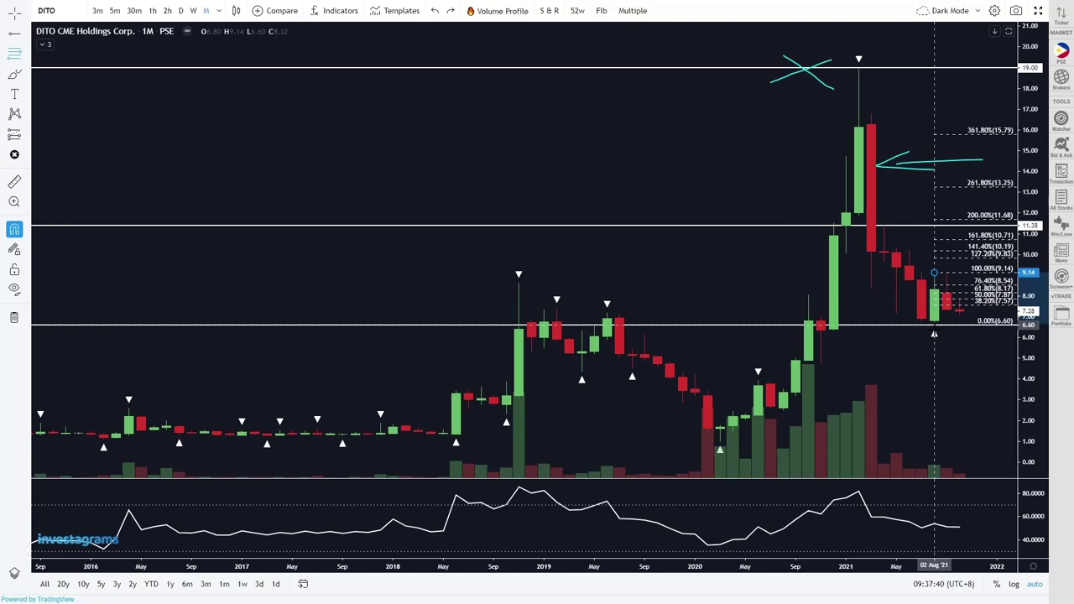
click(933, 323)
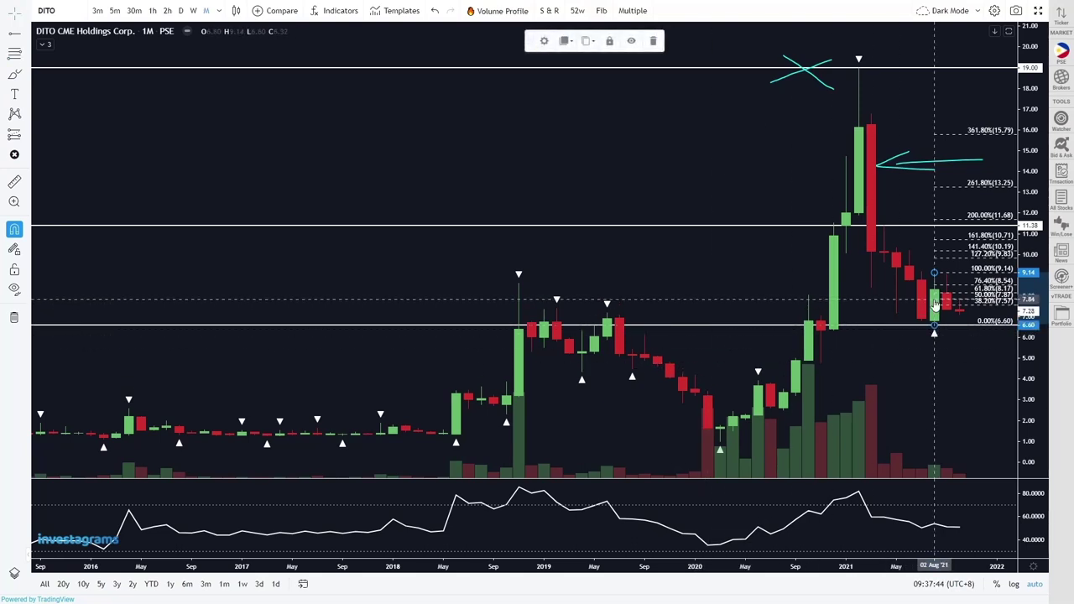
key(Delete)
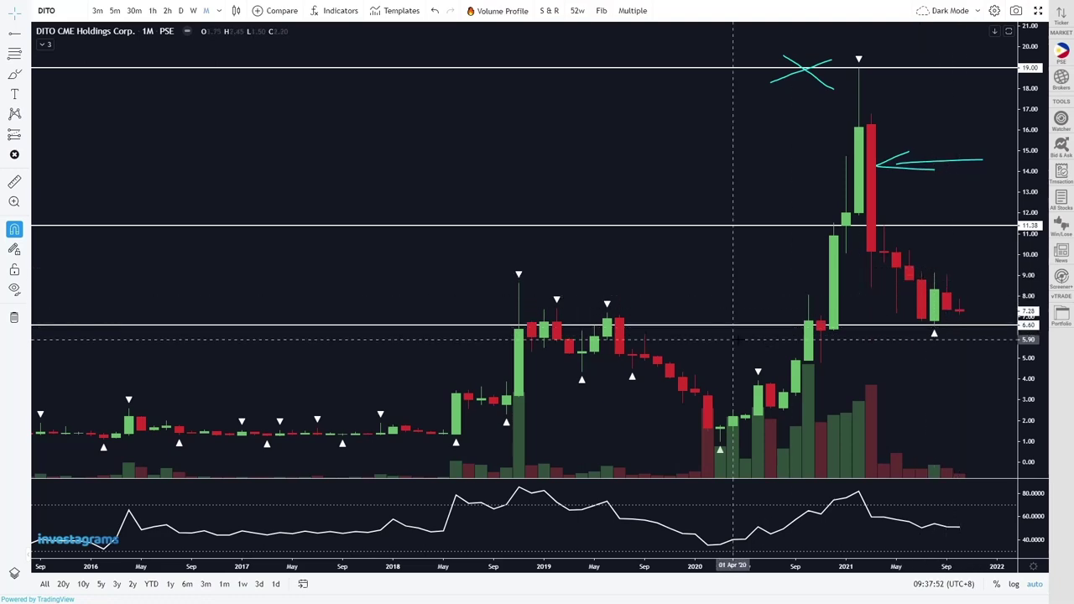
Switch the chart to the daily timeframe and make the yellow 9.14 horizontal ray visible on the monthly timeframe
click(180, 10)
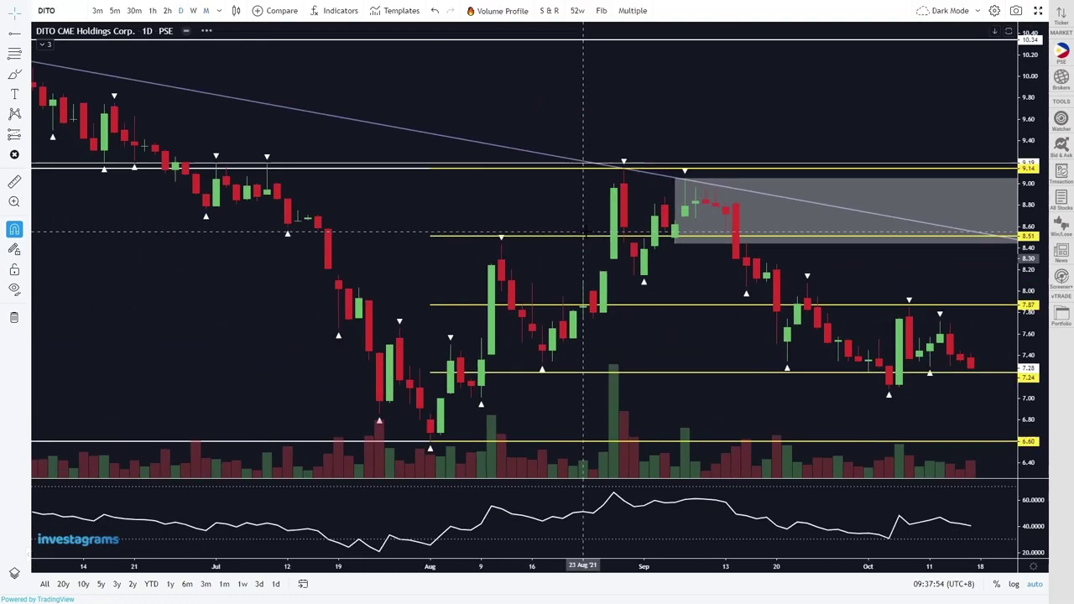
click(533, 178)
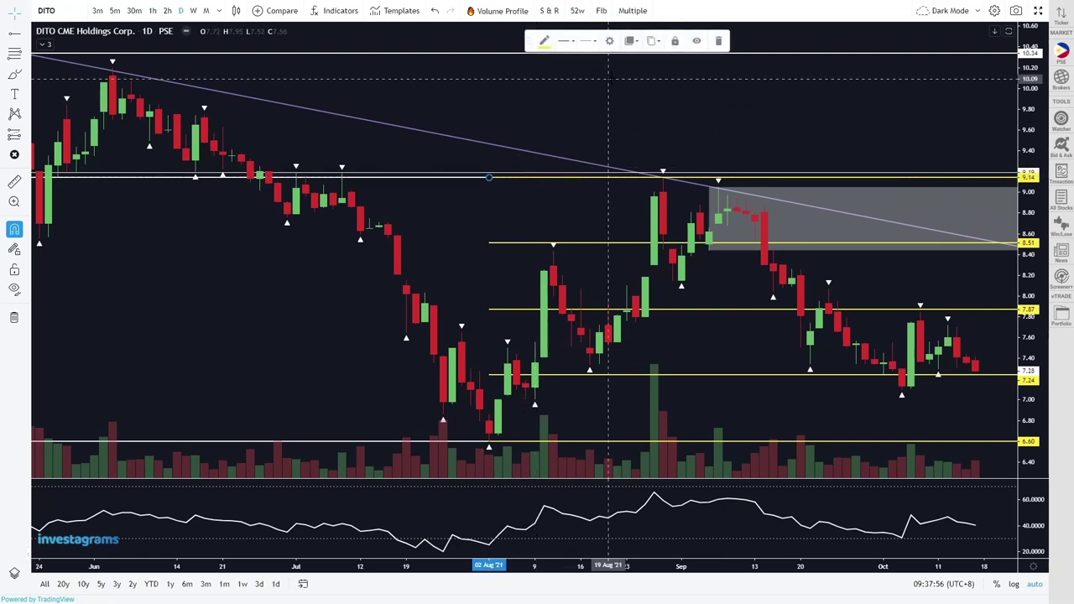
click(609, 41)
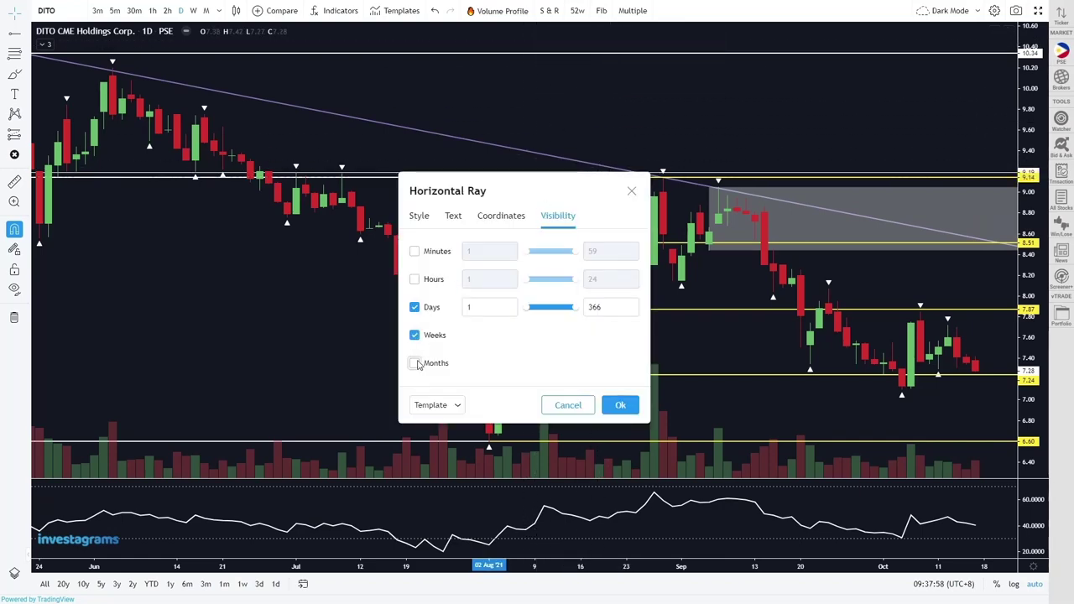
click(620, 406)
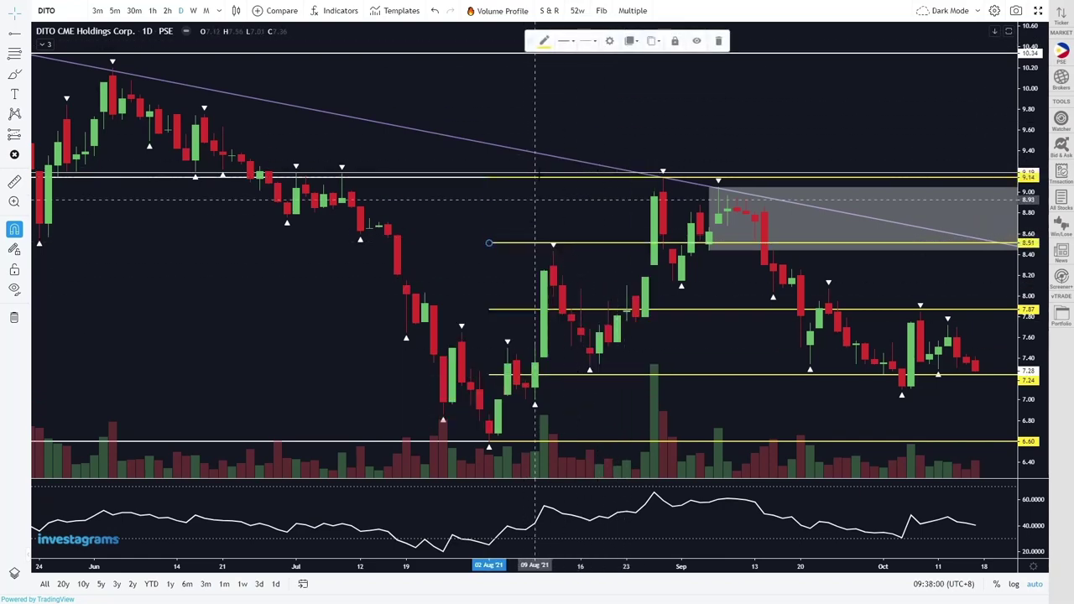
Make the yellow 8.51 horizontal ray visible on the monthly timeframe
click(607, 40)
click(426, 336)
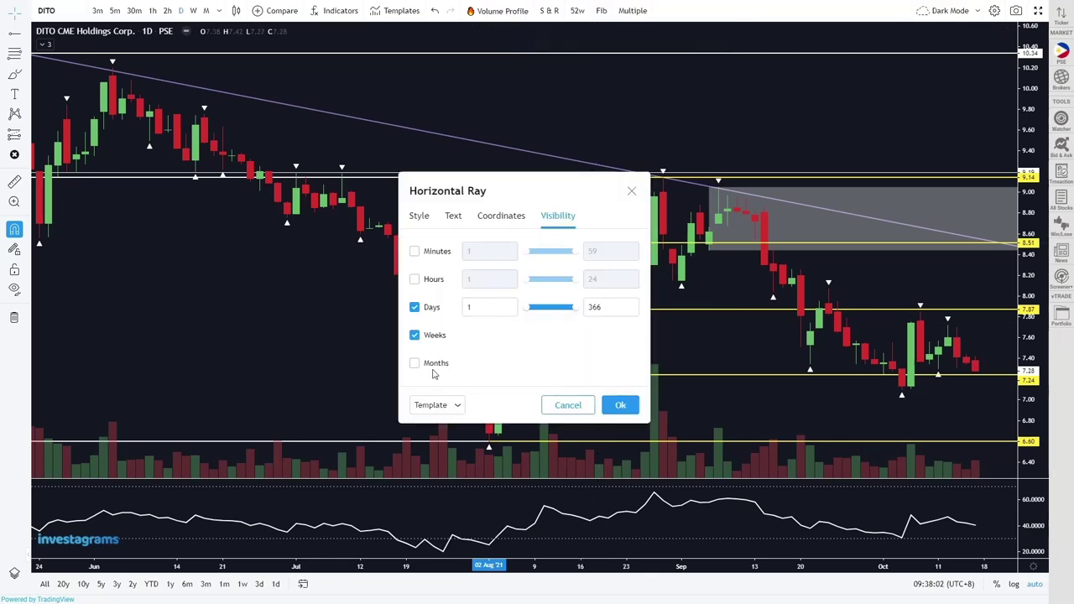
click(619, 405)
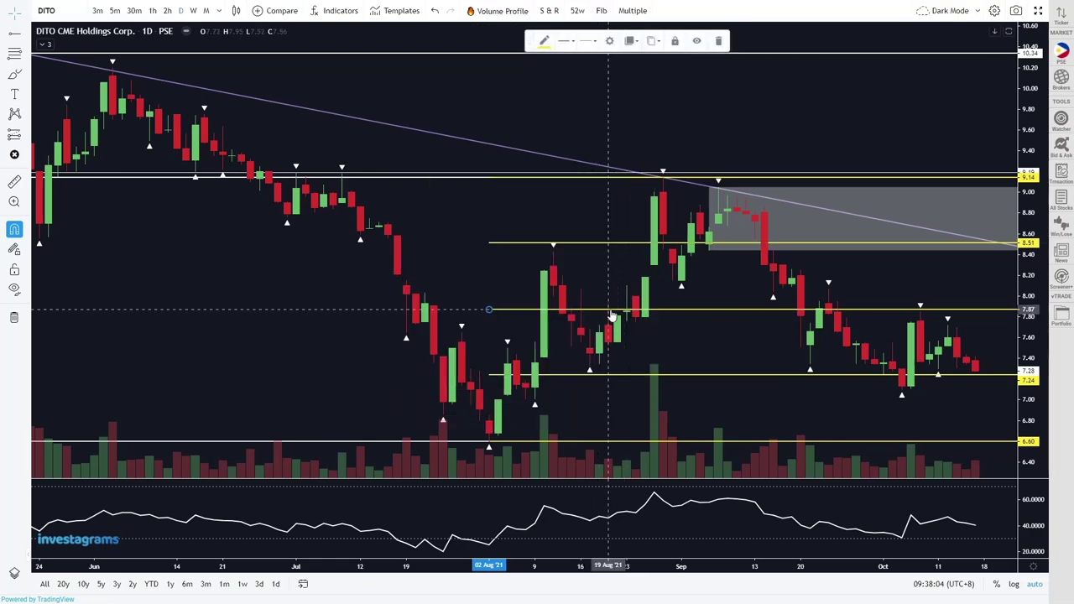
Make the yellow 7.87 and 7.24 horizontal rays visible on the weekly and monthly timeframes
click(610, 43)
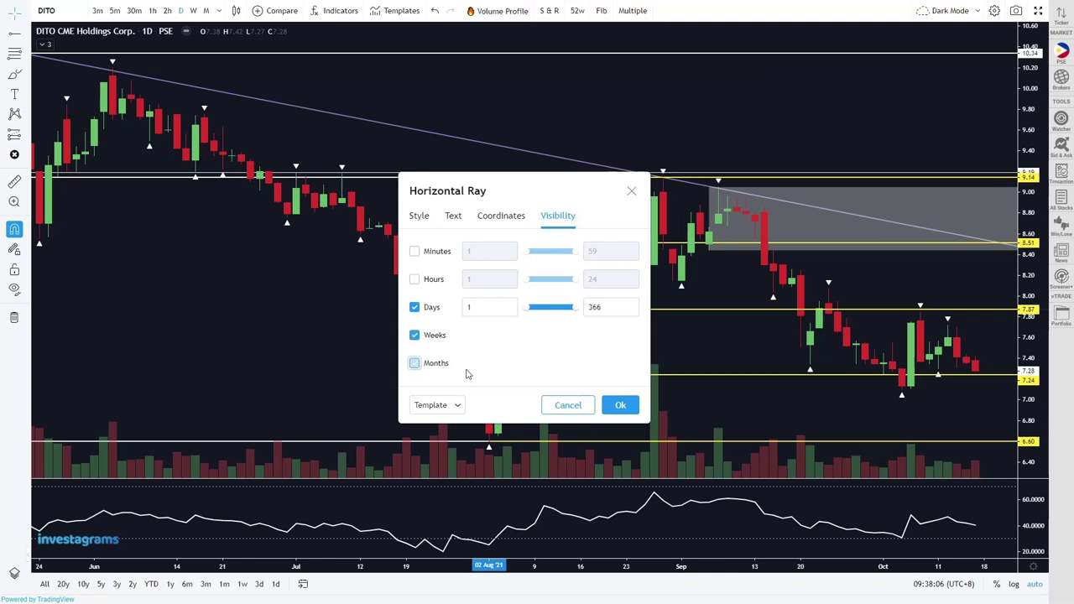
click(620, 405)
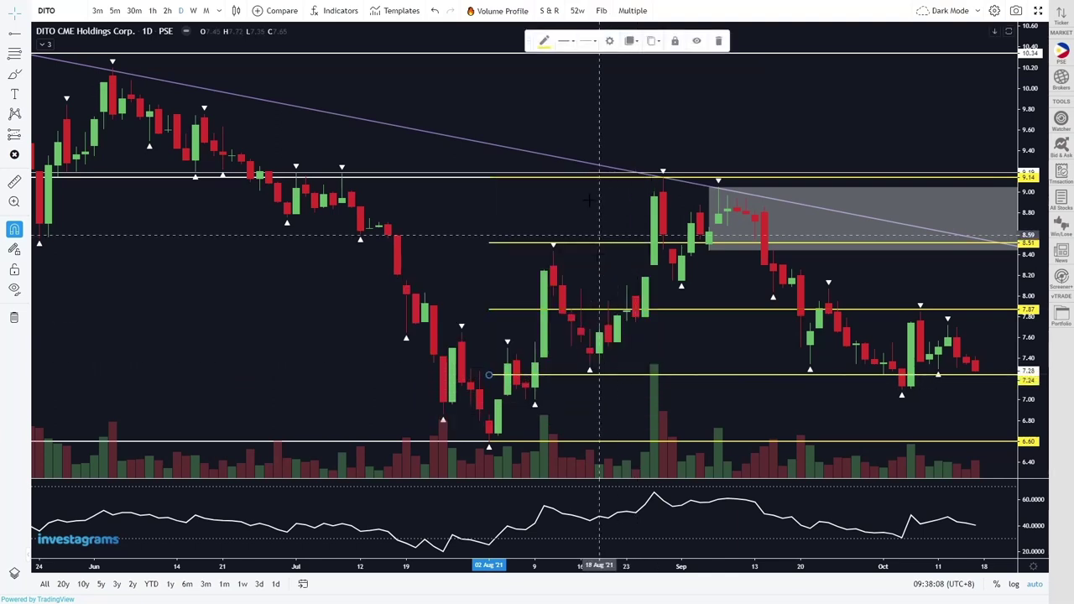
click(610, 42)
click(446, 337)
click(437, 370)
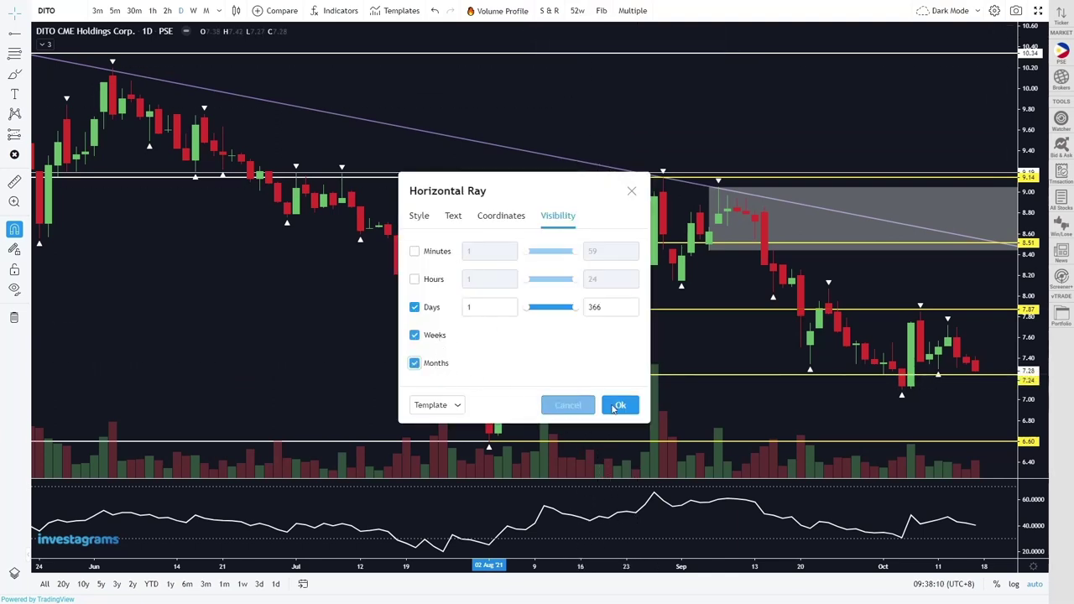
click(620, 405)
Make the yellow 6.60 horizontal ray visible on the weekly and monthly timeframes
click(524, 441)
click(609, 40)
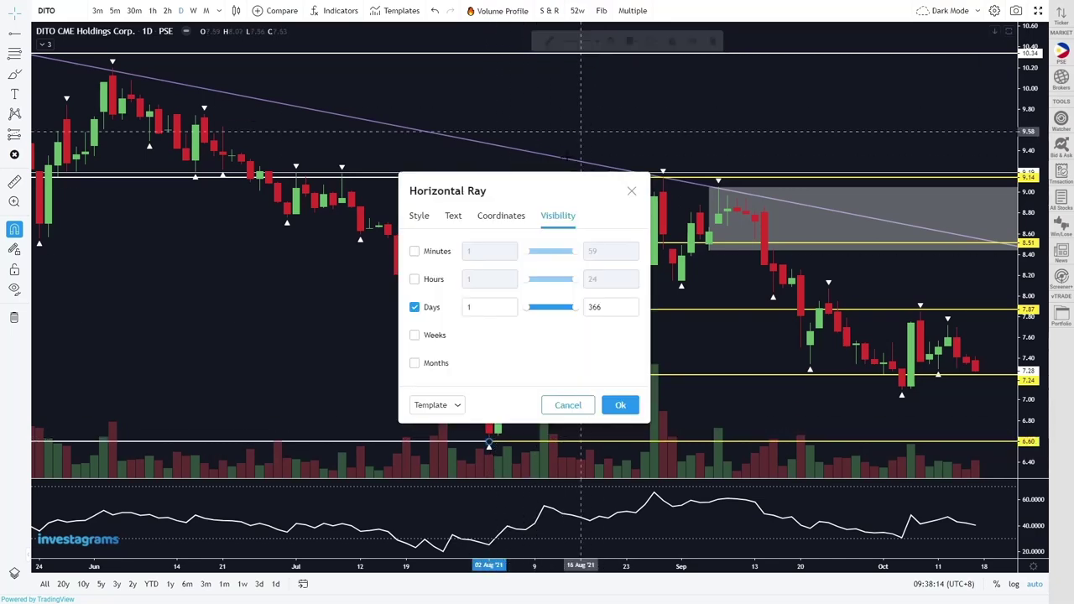
click(620, 405)
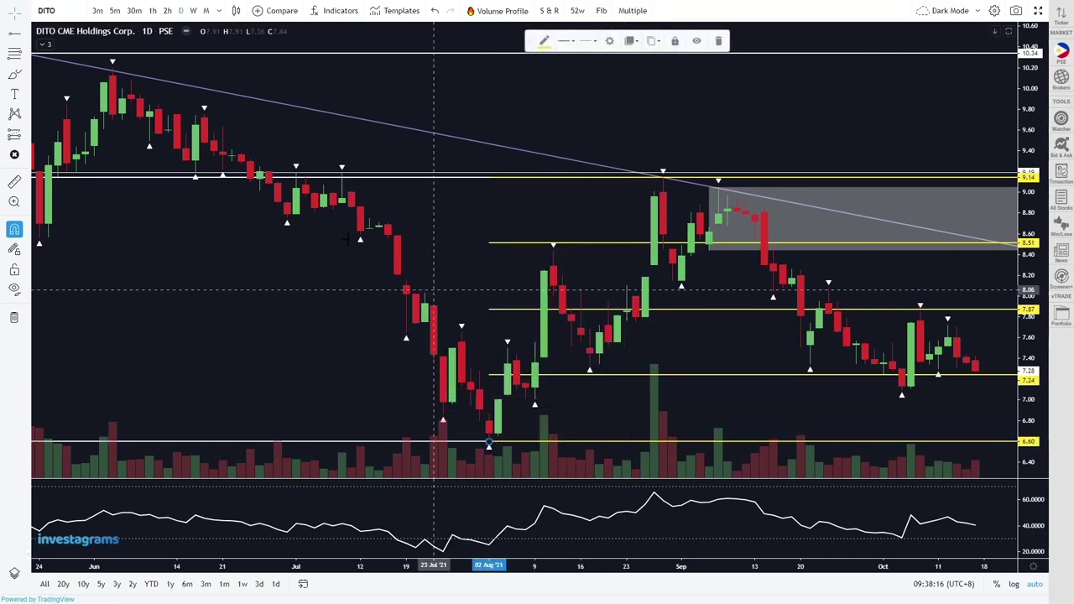
Switch the chart to the monthly timeframe and delete the brushed arrow and cross near the 2021 peak
click(205, 10)
drag(835, 262, 726, 263)
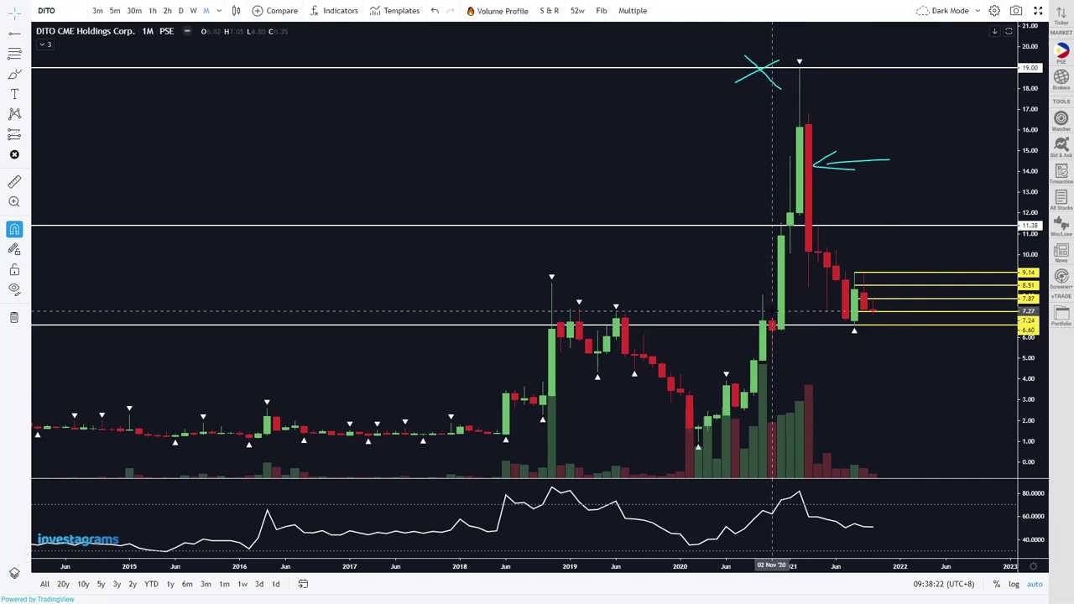
click(835, 172)
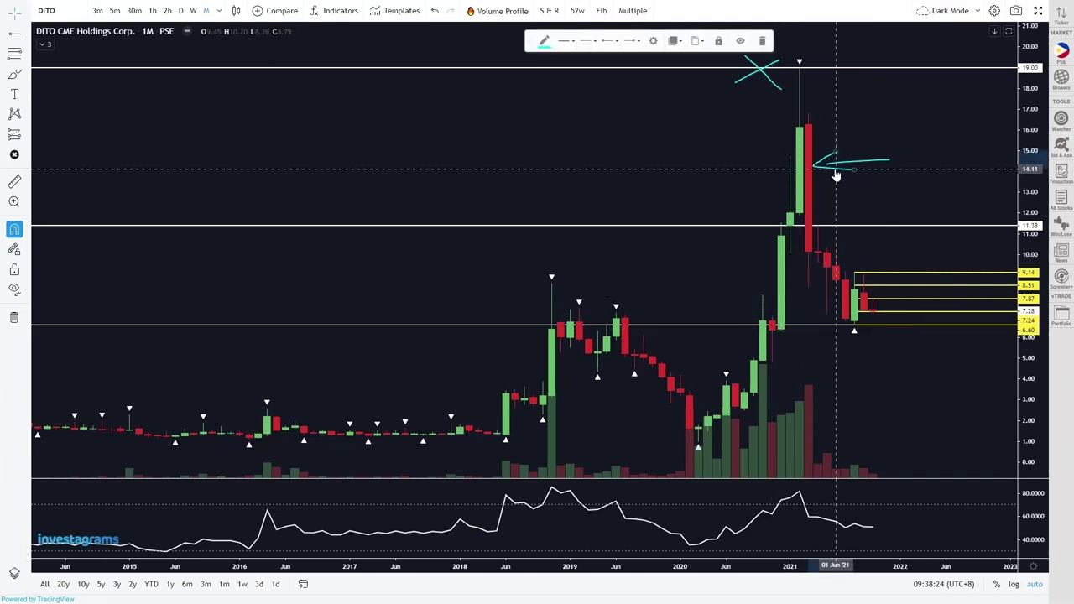
key(Delete)
click(768, 84)
key(Delete)
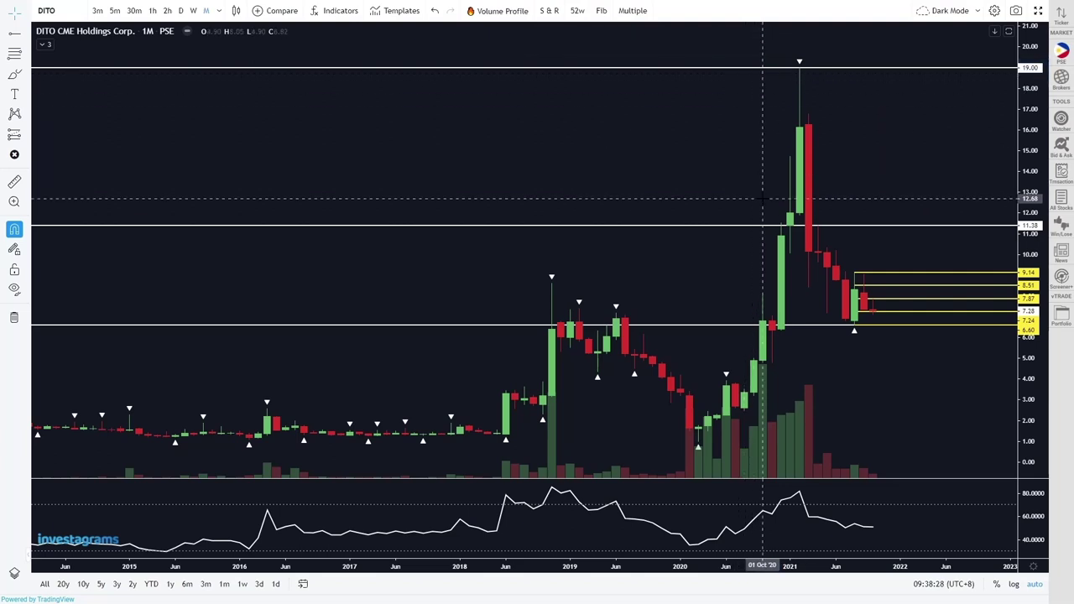
Examine the monthly candles and volume around the early 2021 peak and the decline toward the yellow rays
scroll(762, 199, up, 5)
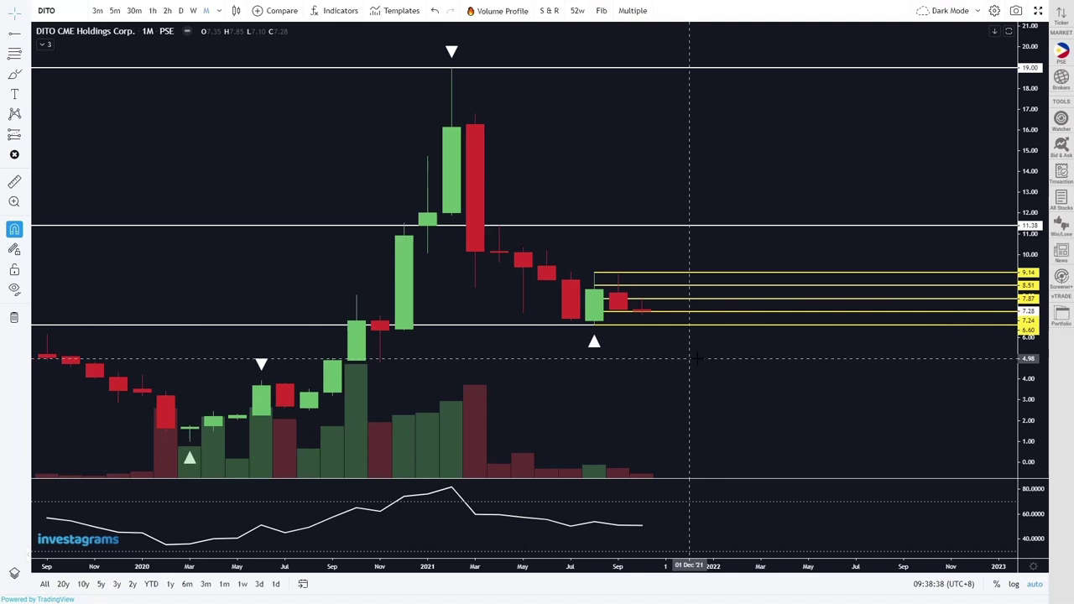
scroll(695, 355, down, 4)
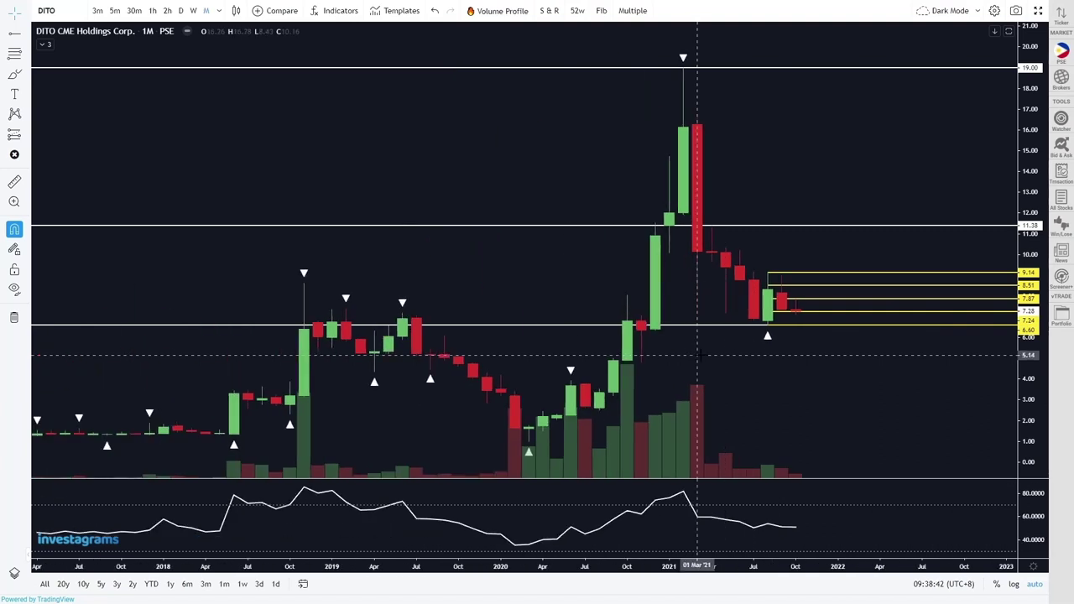
scroll(697, 355, up, 1)
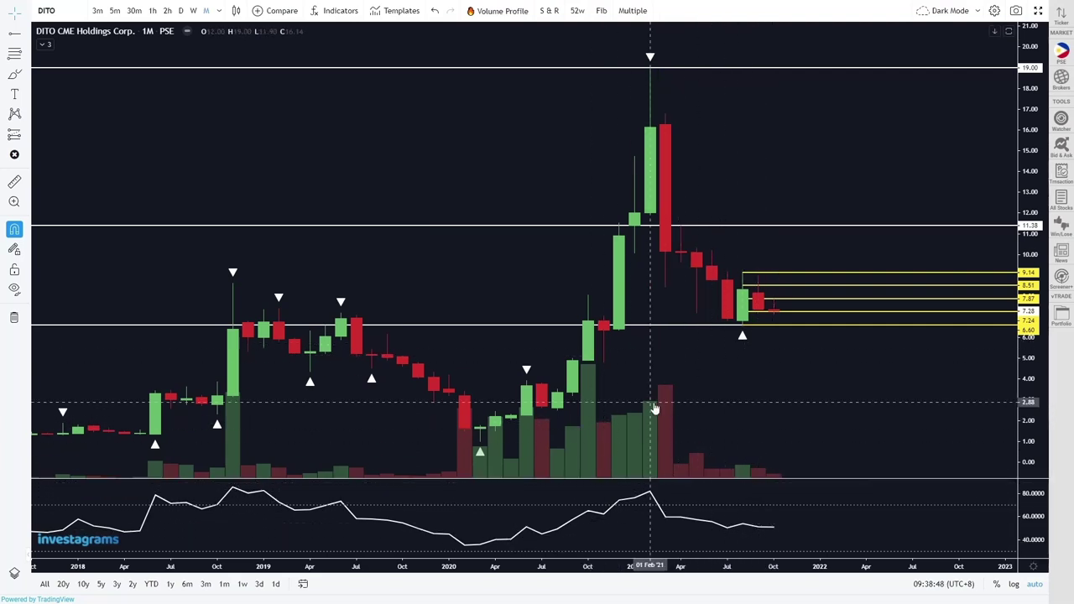
scroll(654, 408, up, 1)
drag(662, 417, 780, 394)
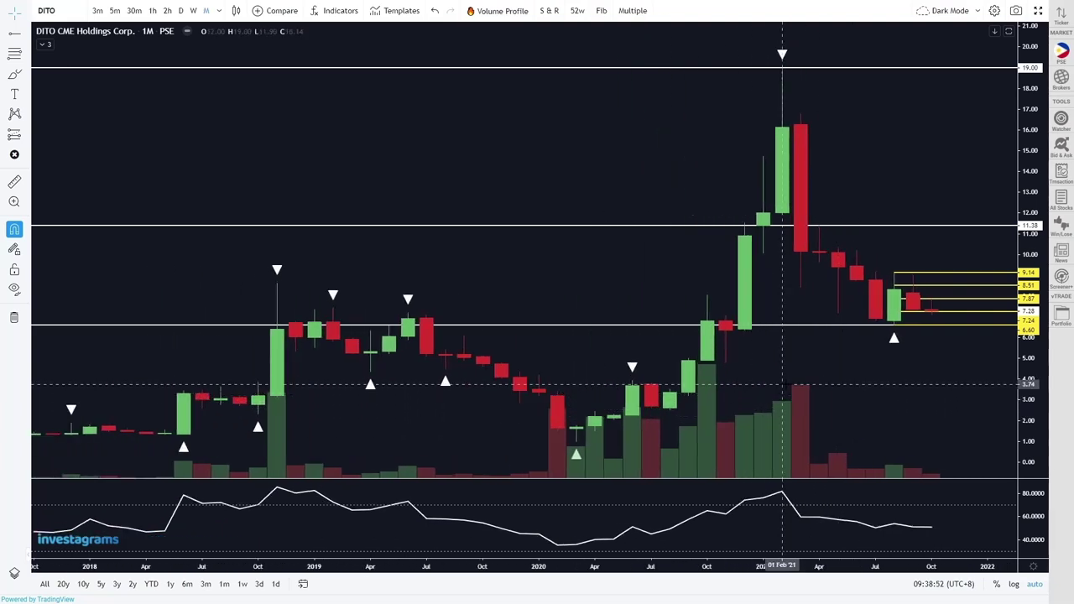
scroll(839, 369, up, 1)
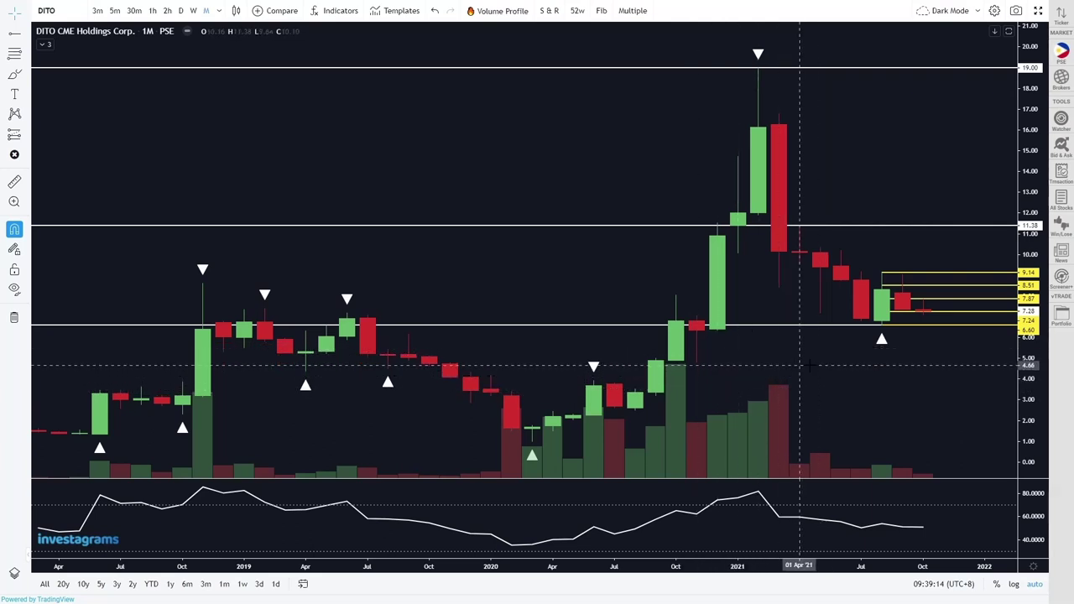
scroll(811, 366, right, 2)
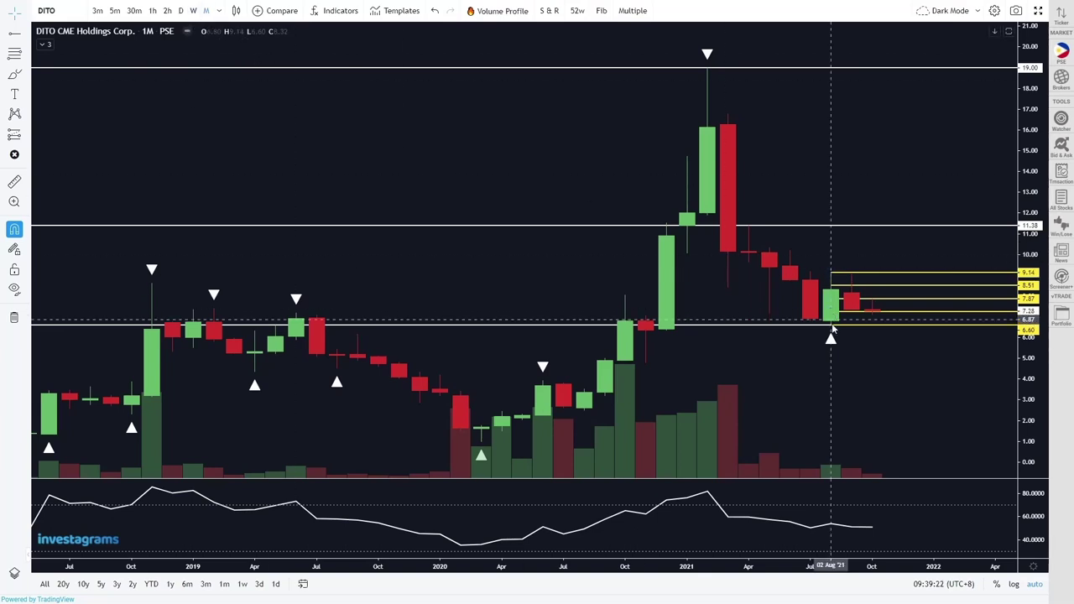
scroll(727, 323, down, 4)
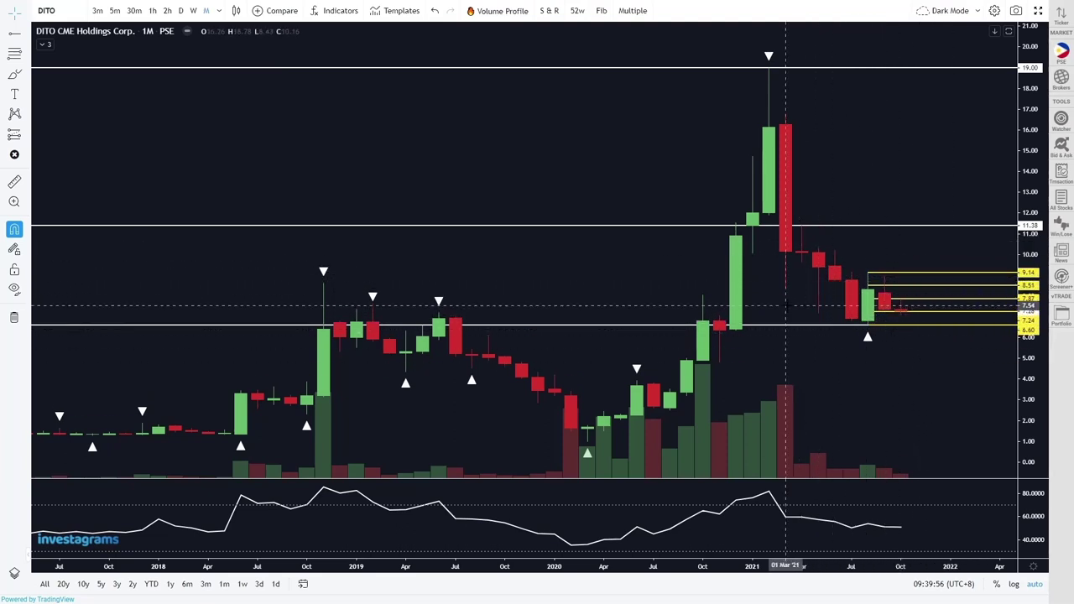
Switch the chart to the weekly timeframe and enlarge the price scale around the yellow rays between 6.60 and 9.14
click(193, 10)
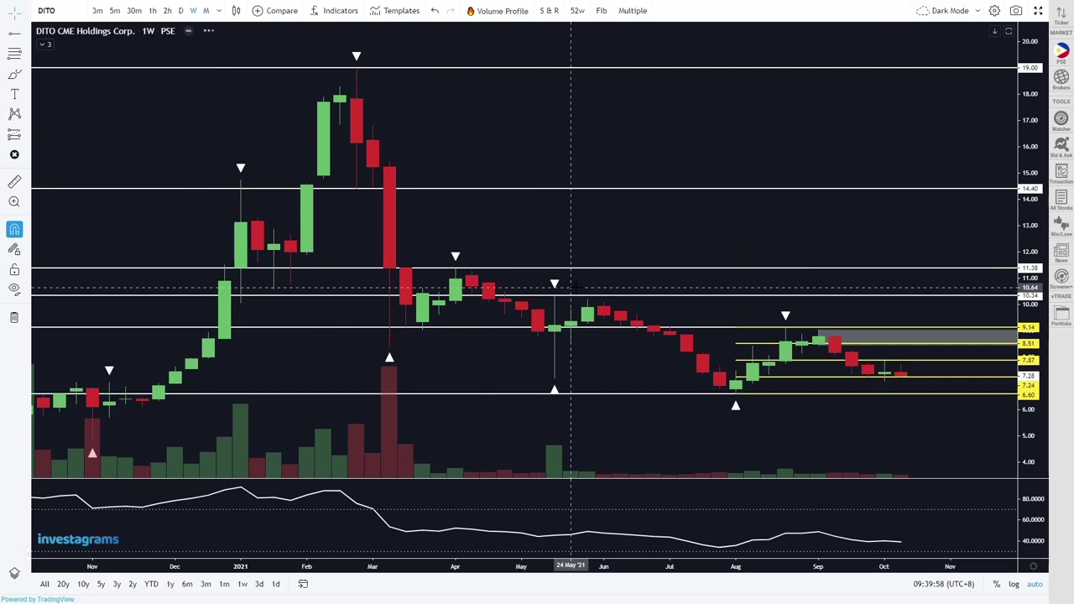
scroll(587, 285, up, 3)
drag(663, 246, 877, 260)
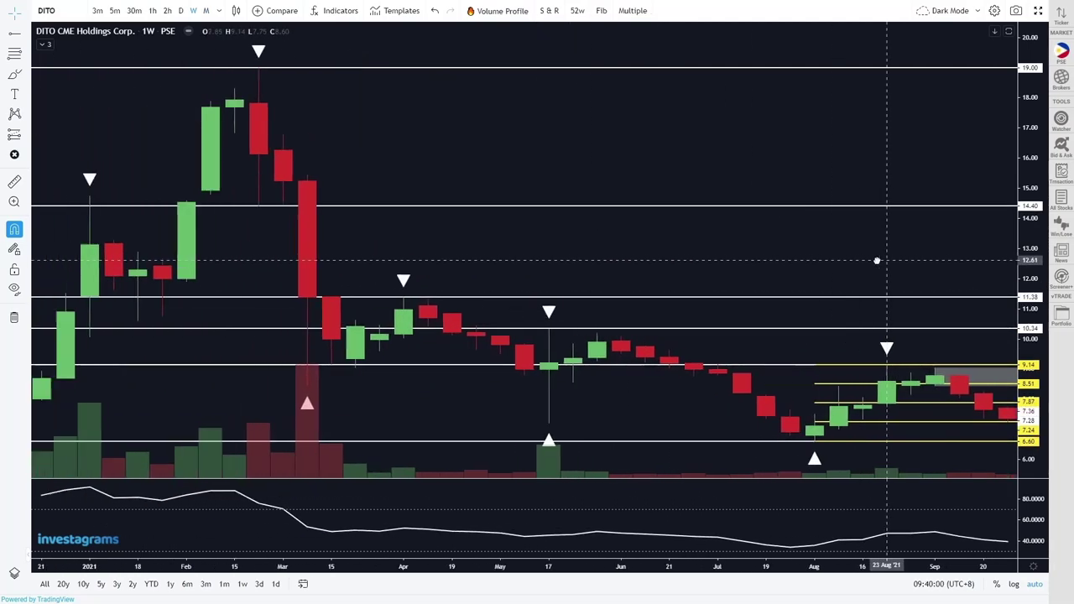
scroll(805, 265, up, 2)
drag(1038, 437, 1047, 342)
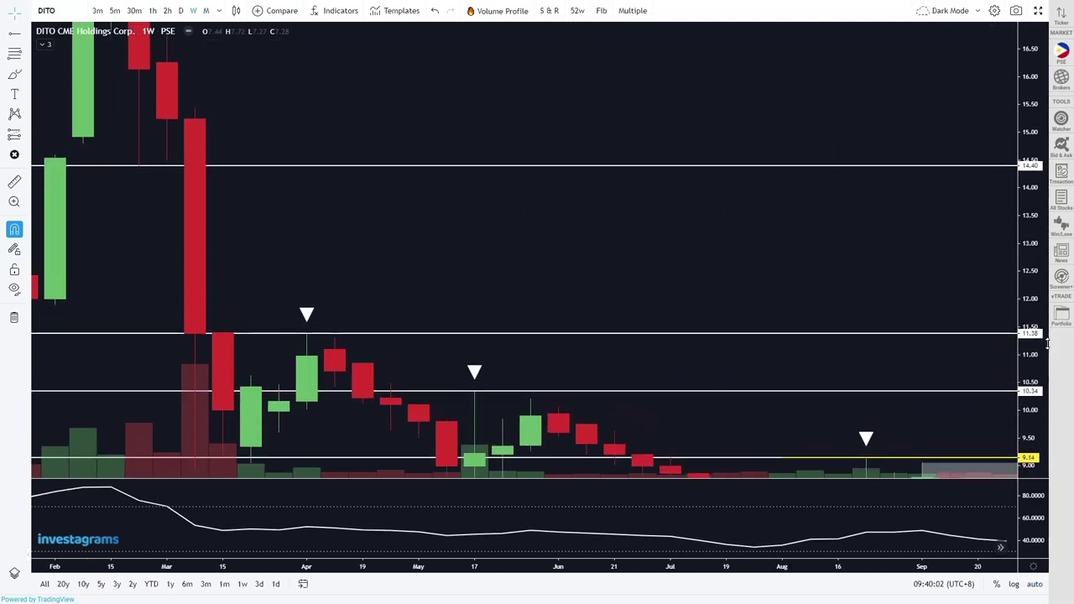
drag(844, 307, 763, 49)
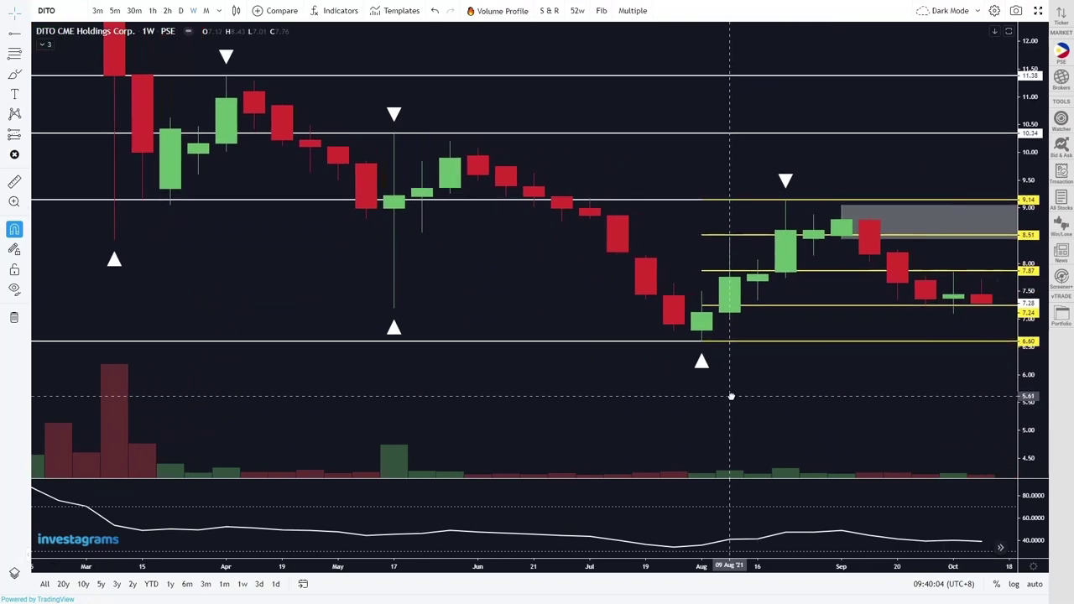
Examine the wider weekly trend from 2019 through the 19.00 peak and the 2021 decline
scroll(730, 396, down, 5)
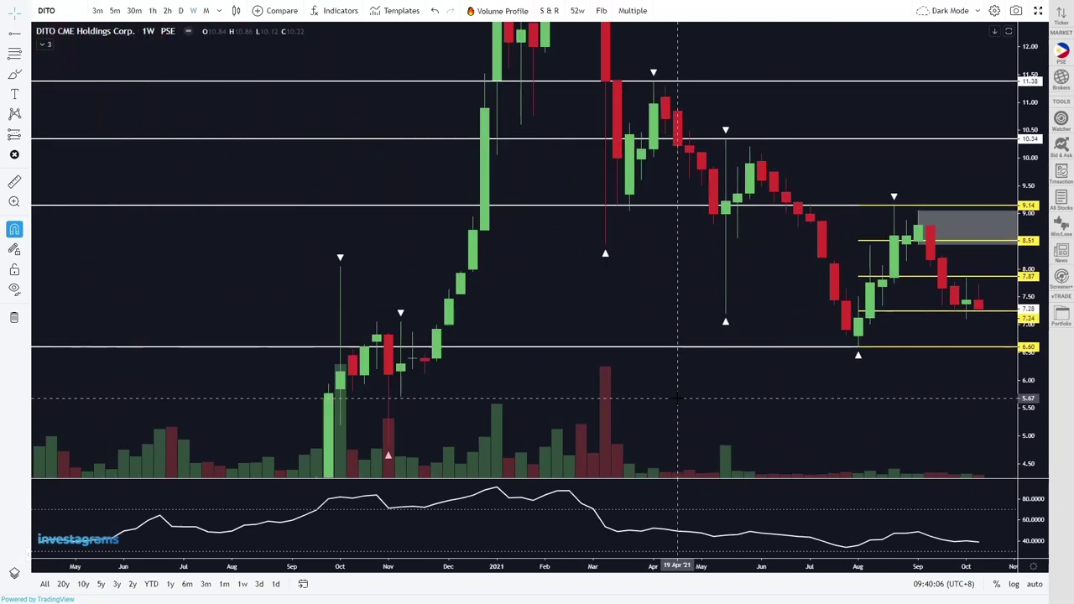
scroll(763, 419, down, 4)
scroll(767, 424, down, 3)
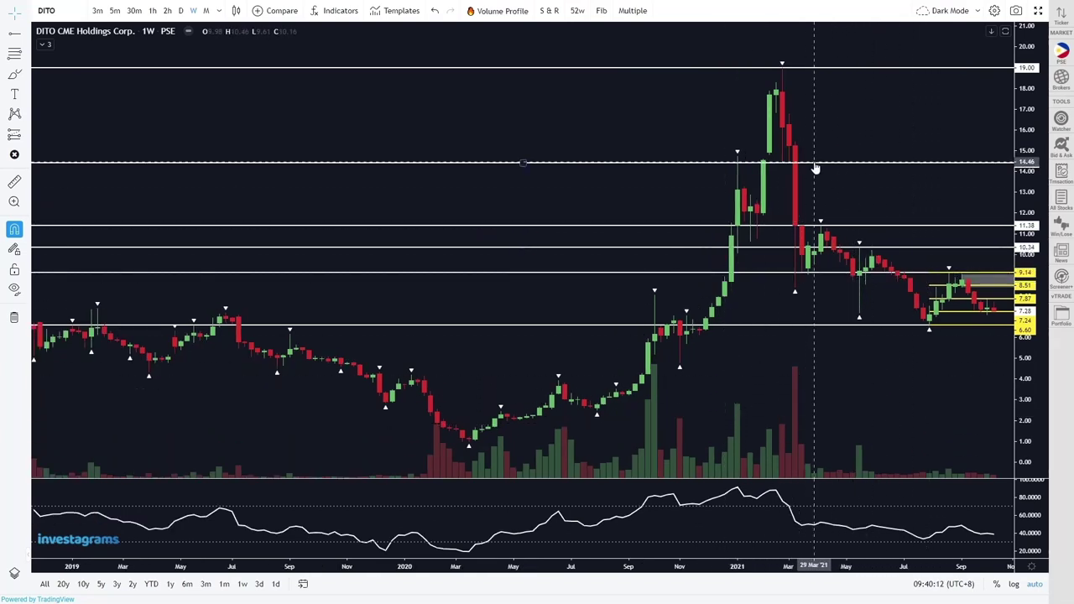
scroll(821, 209, up, 2)
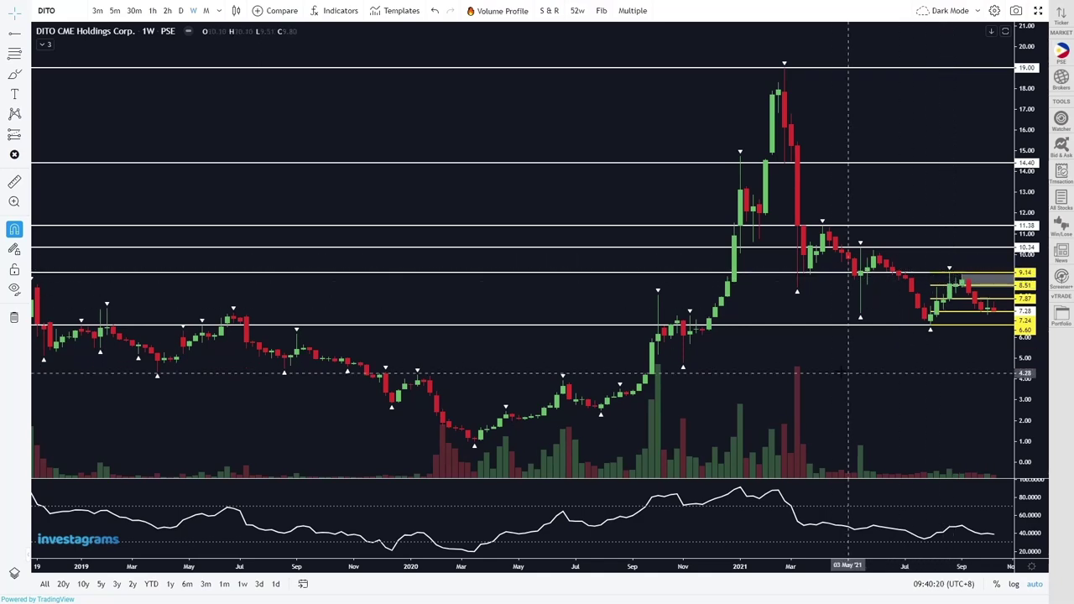
scroll(847, 374, up, 5)
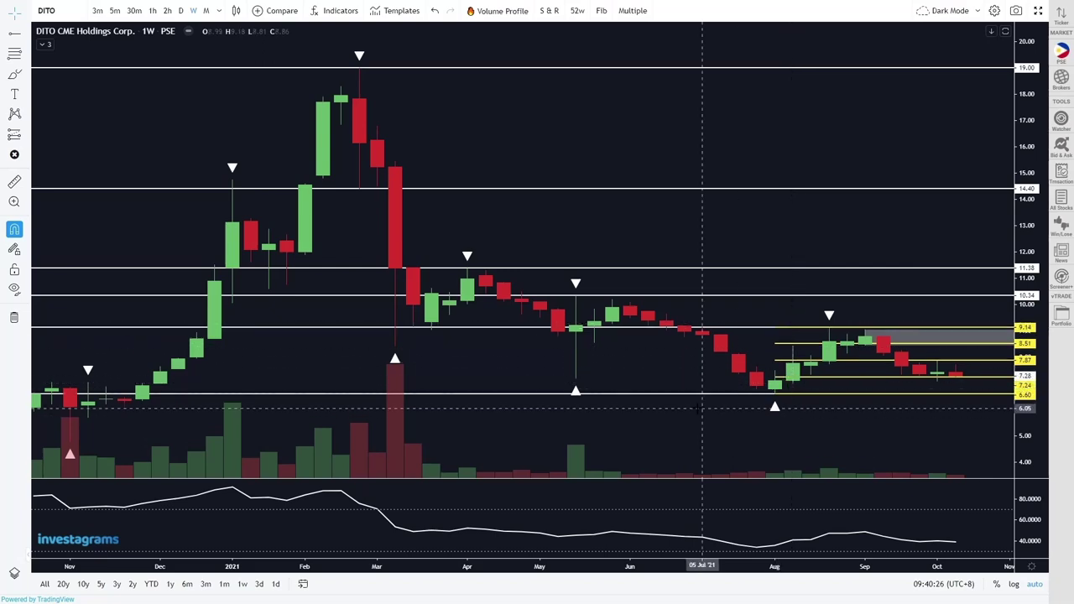
scroll(697, 405, down, 3)
scroll(697, 405, down, 2)
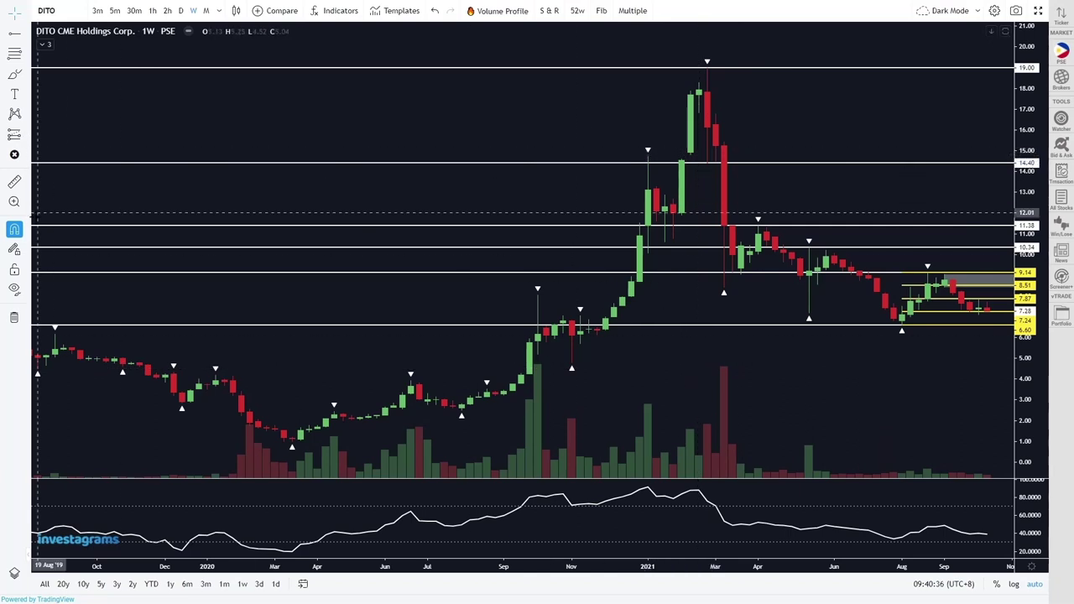
Brush arcs over the weekly swing highs and under the swing lows from the 19.00 peak to the August 2021 low
click(14, 74)
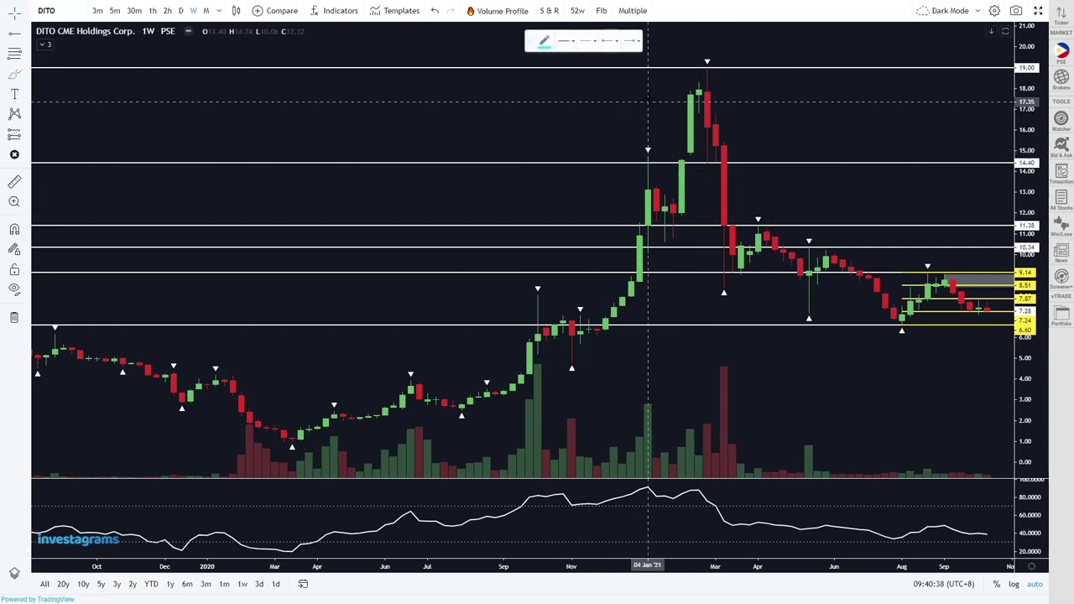
drag(682, 77, 759, 73)
drag(689, 287, 741, 277)
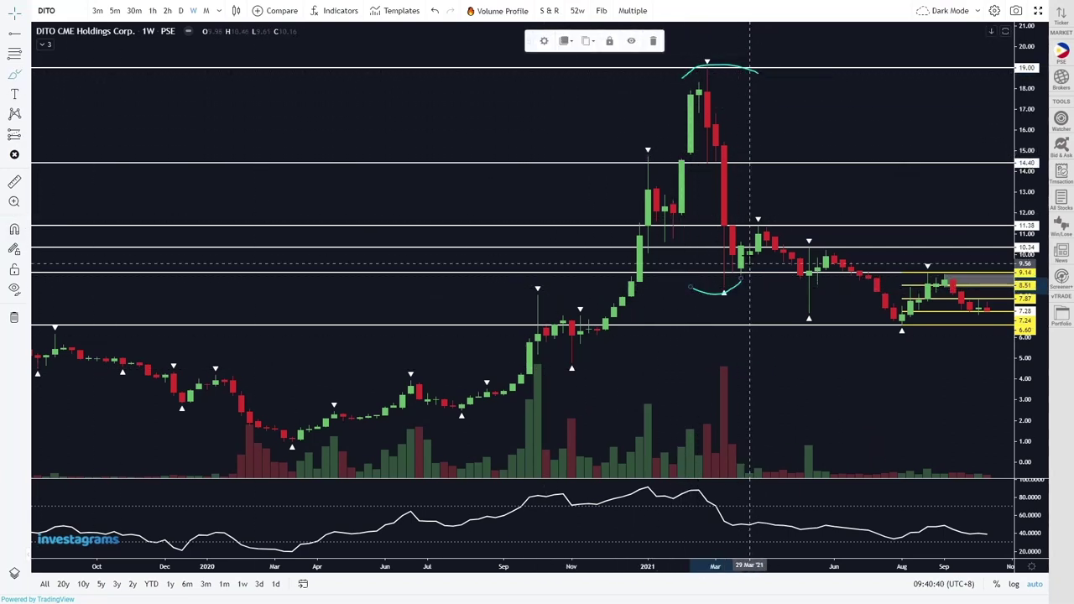
drag(749, 227, 782, 222)
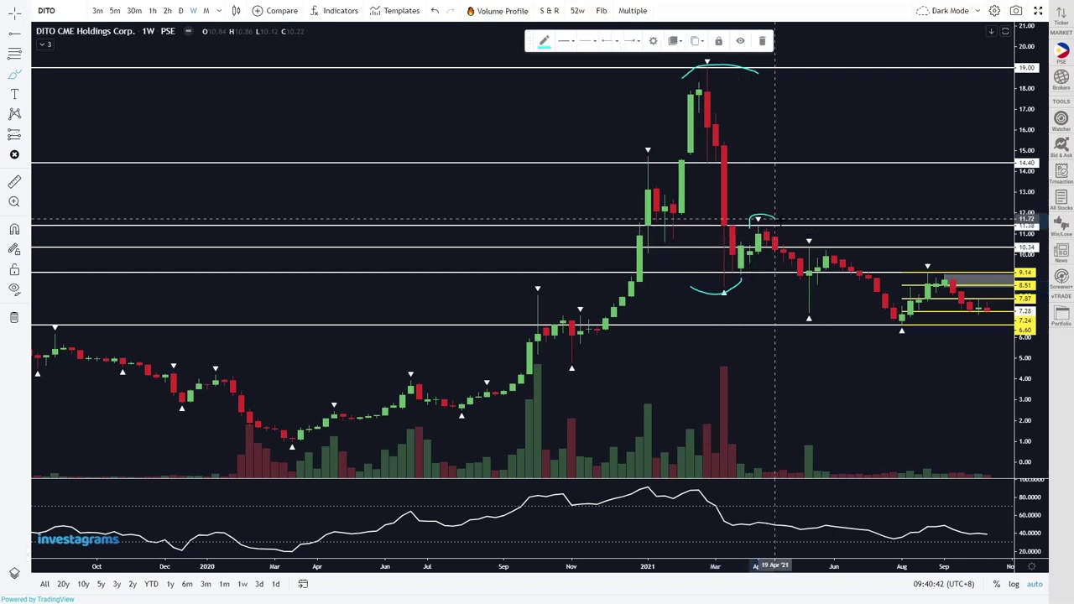
drag(791, 317, 835, 313)
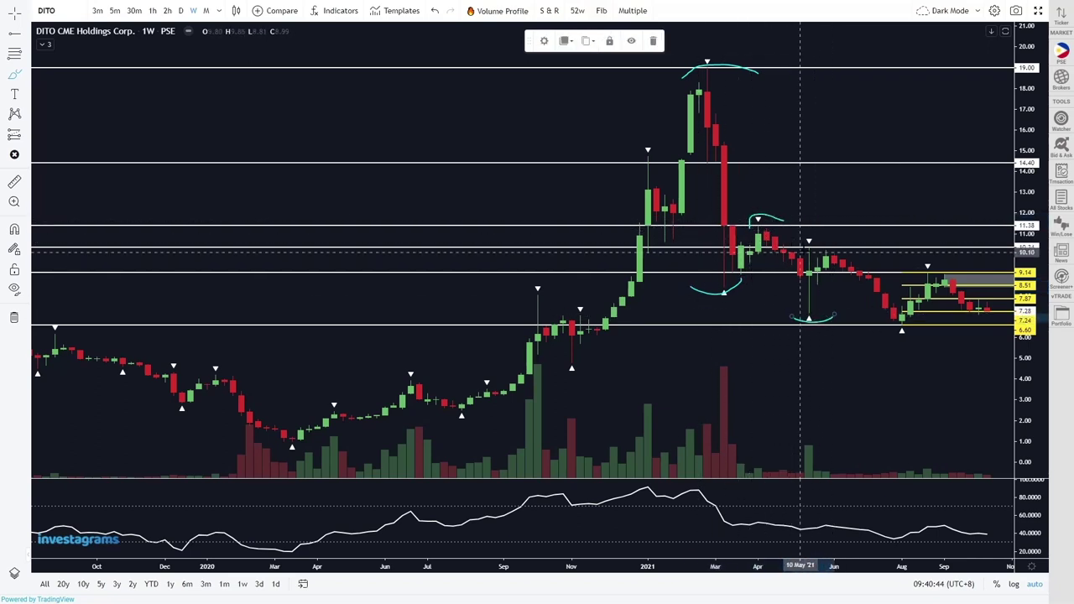
drag(799, 251, 843, 247)
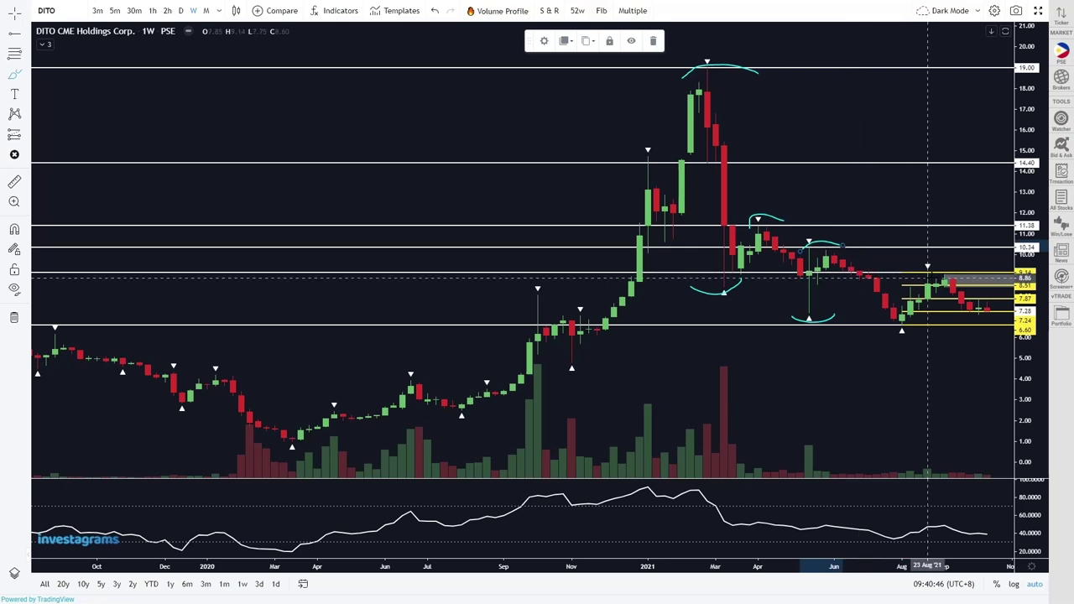
drag(911, 267, 971, 265)
mouse_move(888, 326)
mouse_down()
mouse_move(922, 342)
mouse_move(946, 338)
mouse_up()
Undo all the brushed arcs on the weekly swing highs and lows
key(ctrl+z)
key(ctrl+z)
key(ctrl+z)
key(ctrl+z)
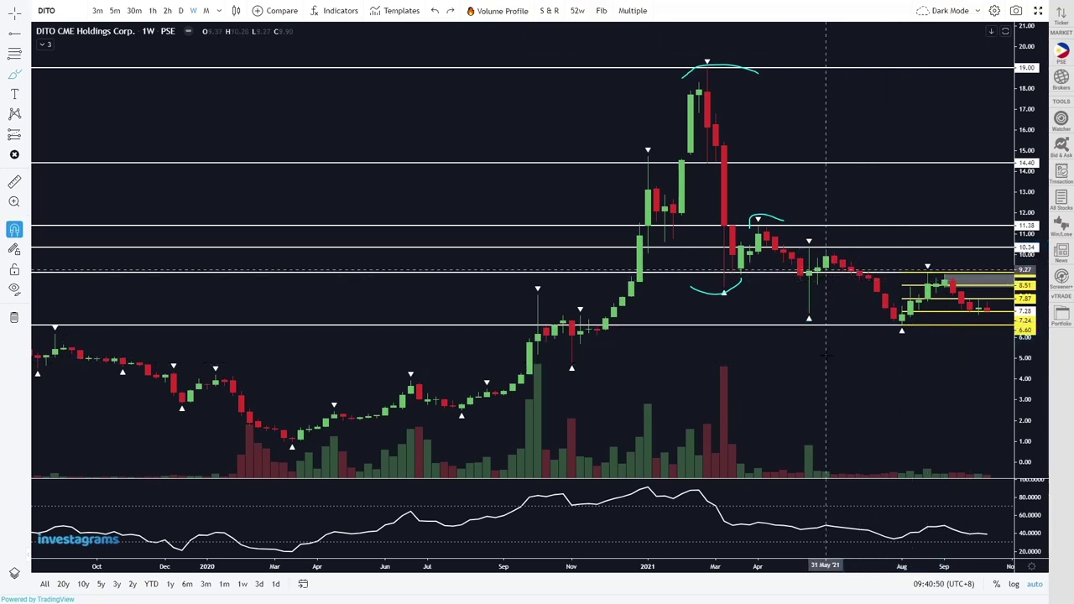
key(ctrl+z)
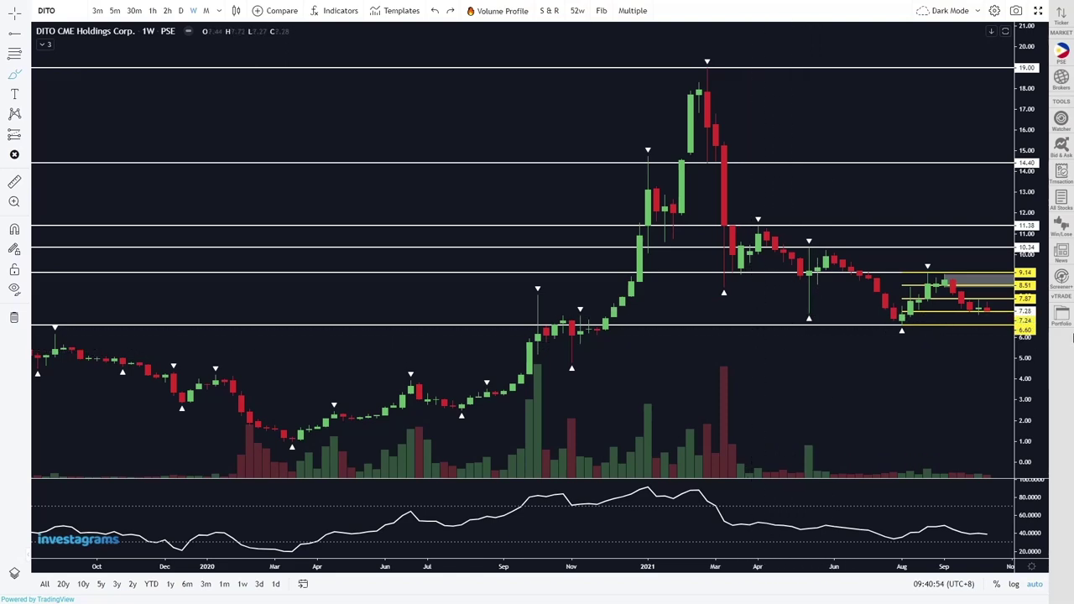
Examine the recent weekly candles against the yellow horizontal rays and the gray zone
scroll(881, 373, up, 5)
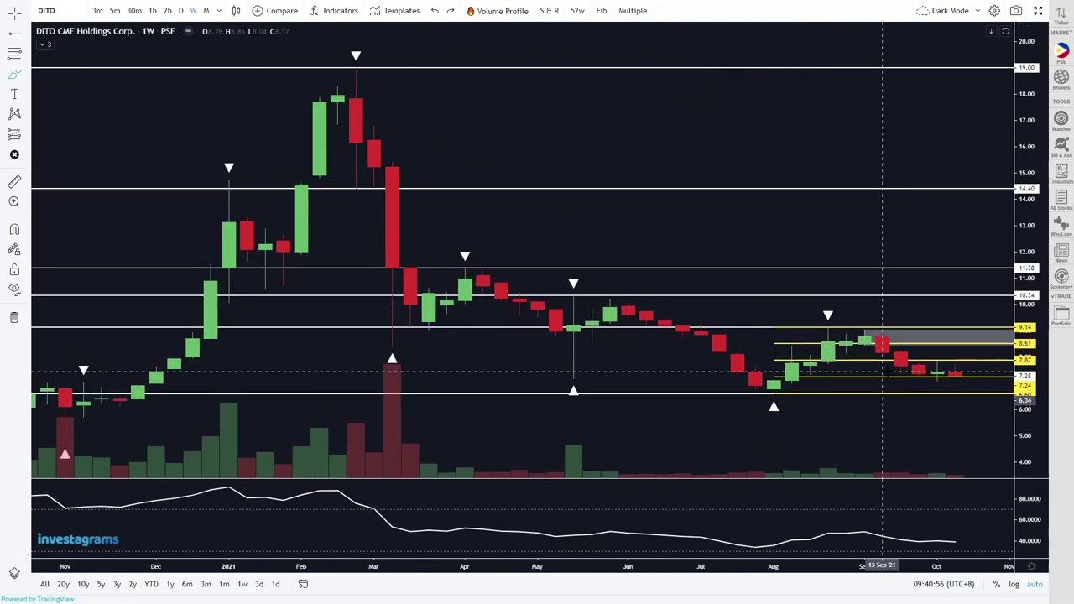
scroll(882, 373, down, 2)
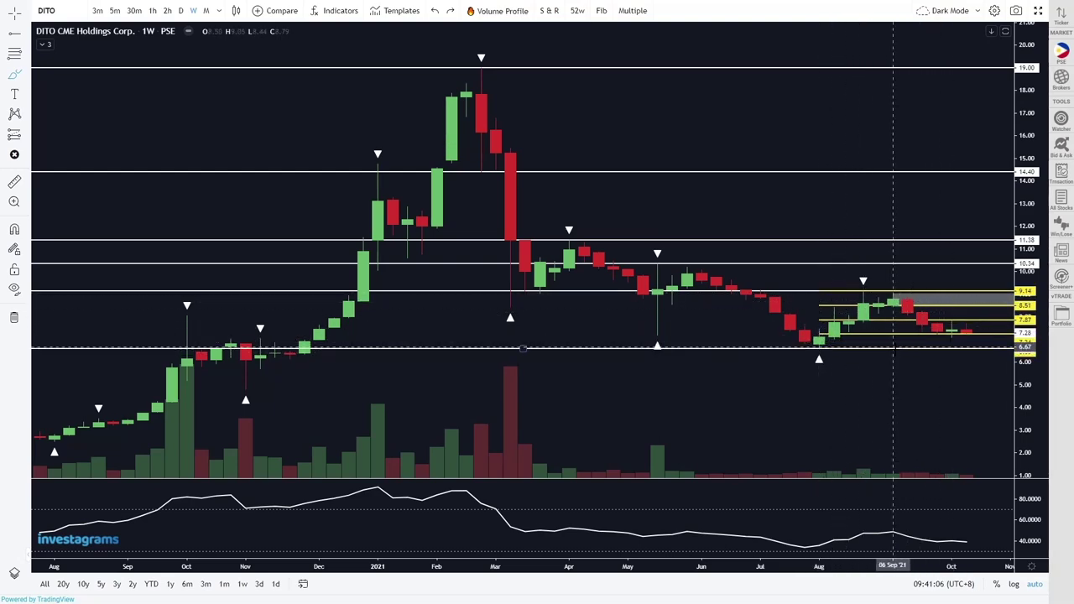
scroll(921, 327, up, 3)
scroll(891, 390, up, 2)
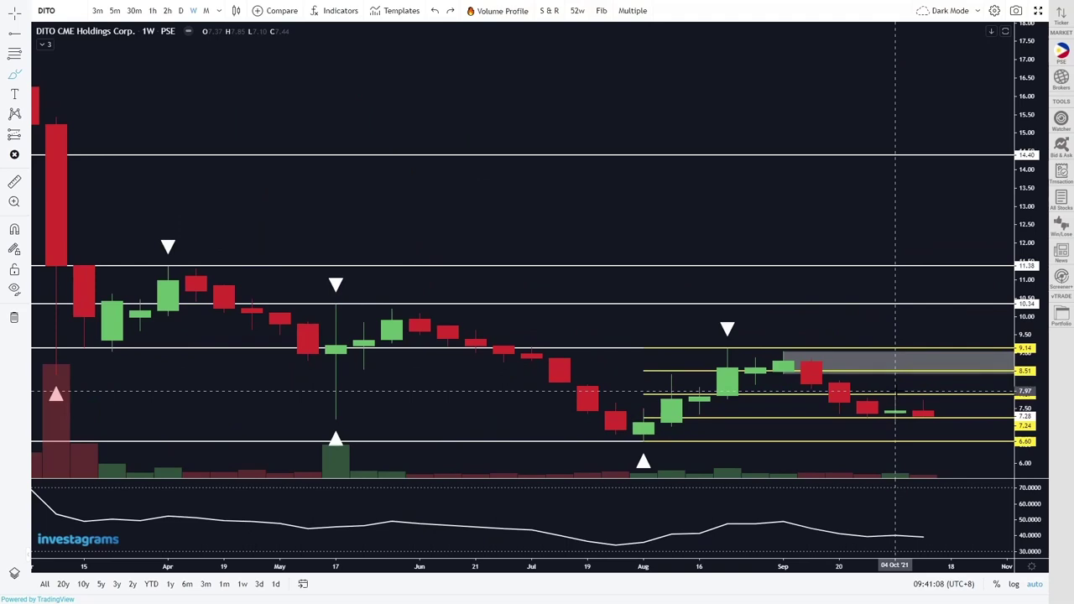
scroll(894, 390, down, 2)
scroll(923, 384, up, 2)
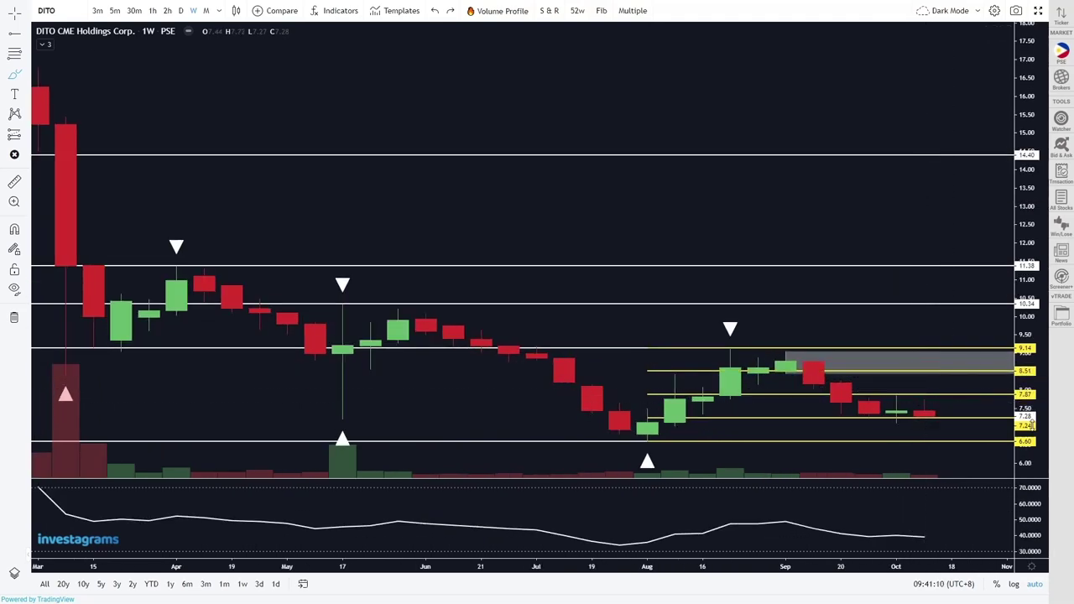
drag(1028, 423, 1028, 361)
drag(926, 391, 928, 151)
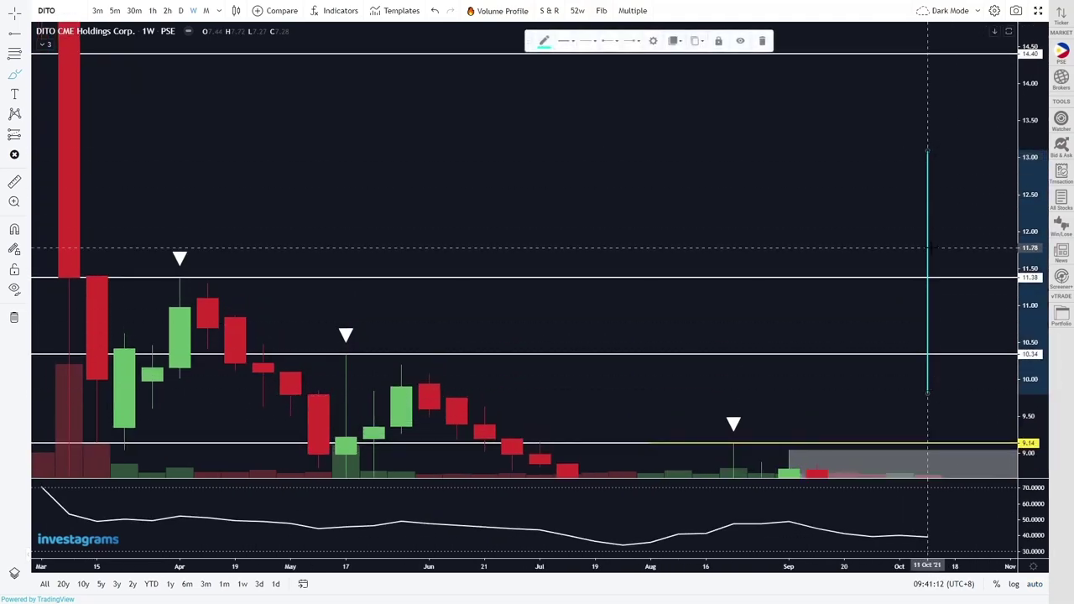
key(Delete)
Brush short strokes beneath the latest weekly lows and above the 7.87 ray, undoing each one
drag(891, 211, 911, 89)
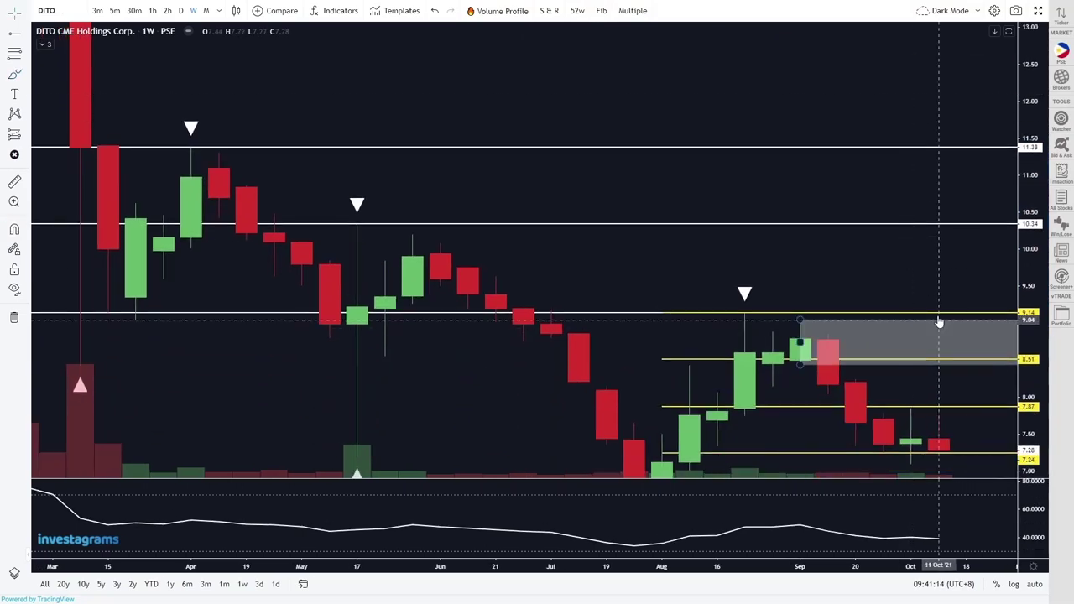
drag(939, 319, 910, 102)
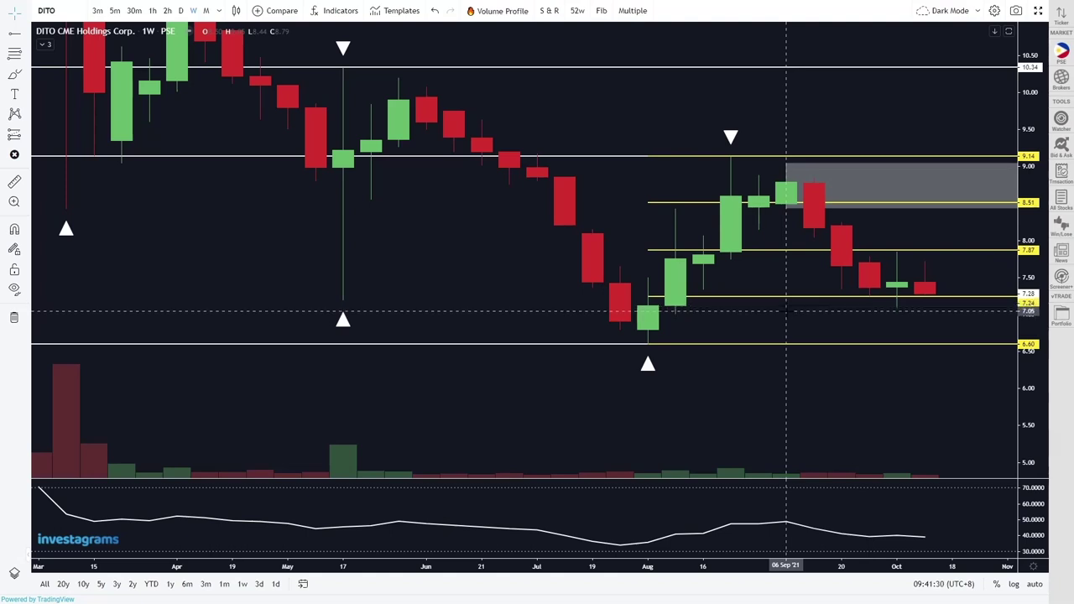
click(14, 75)
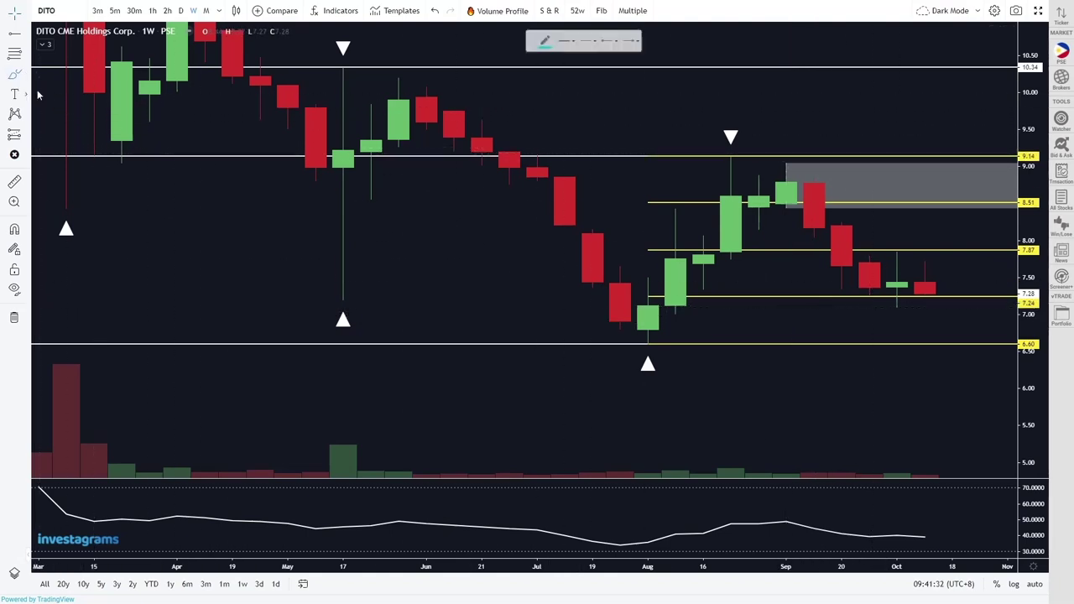
drag(870, 312, 926, 312)
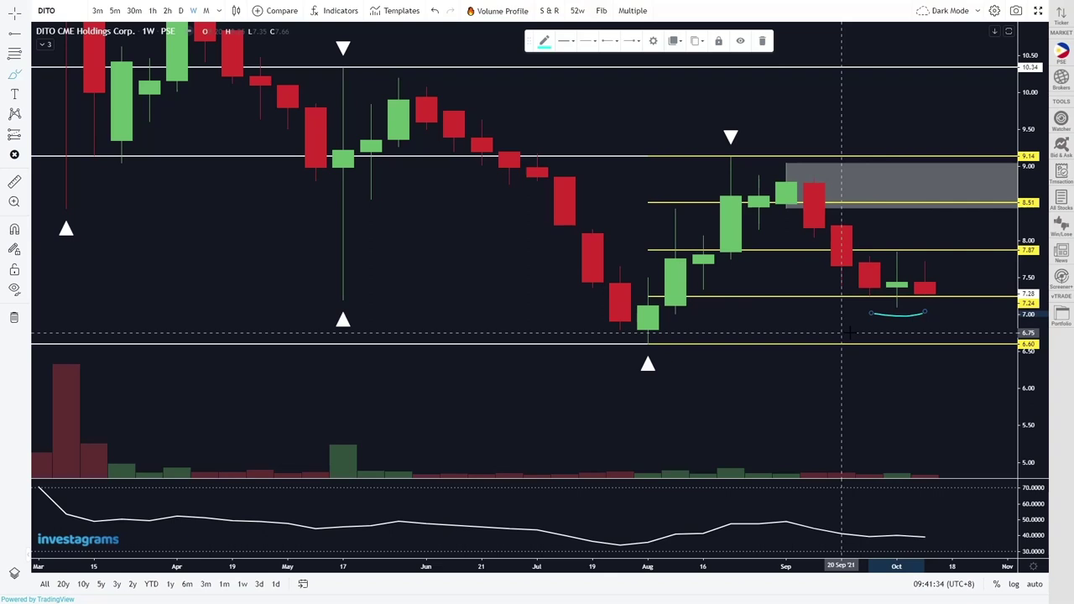
key(ctrl+z)
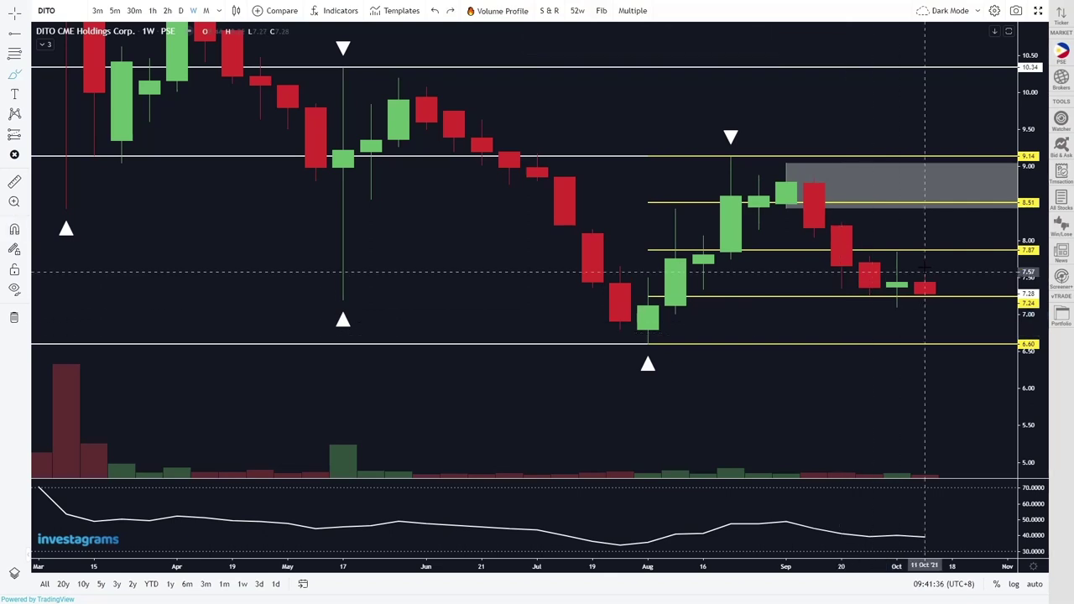
drag(923, 231, 980, 227)
key(ctrl+z)
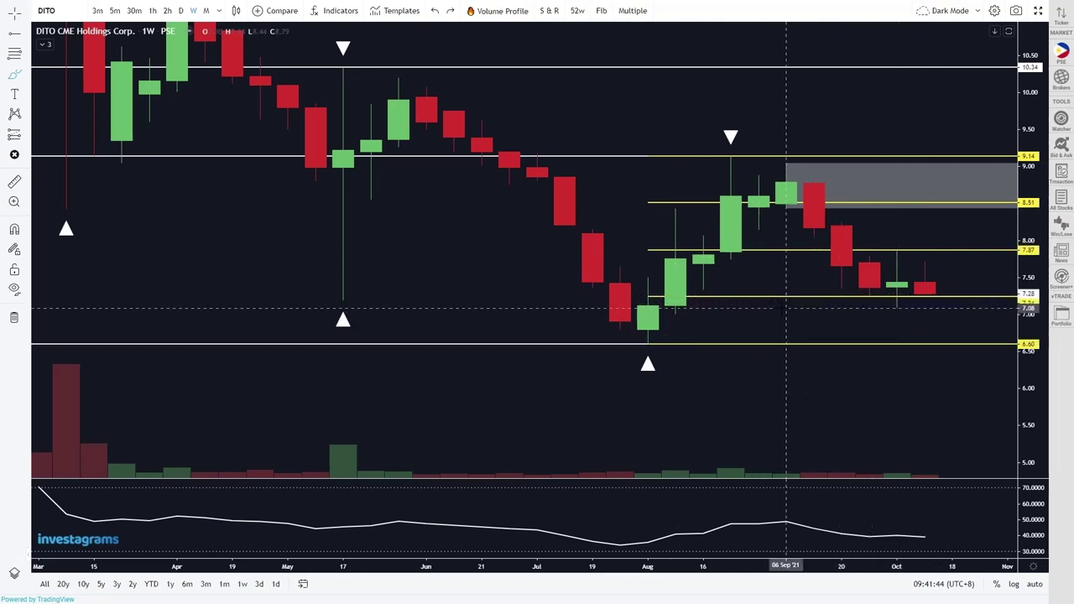
Brush an up arrow beneath the 6 September 2021 weekly candle two times, undoing it each time
click(785, 206)
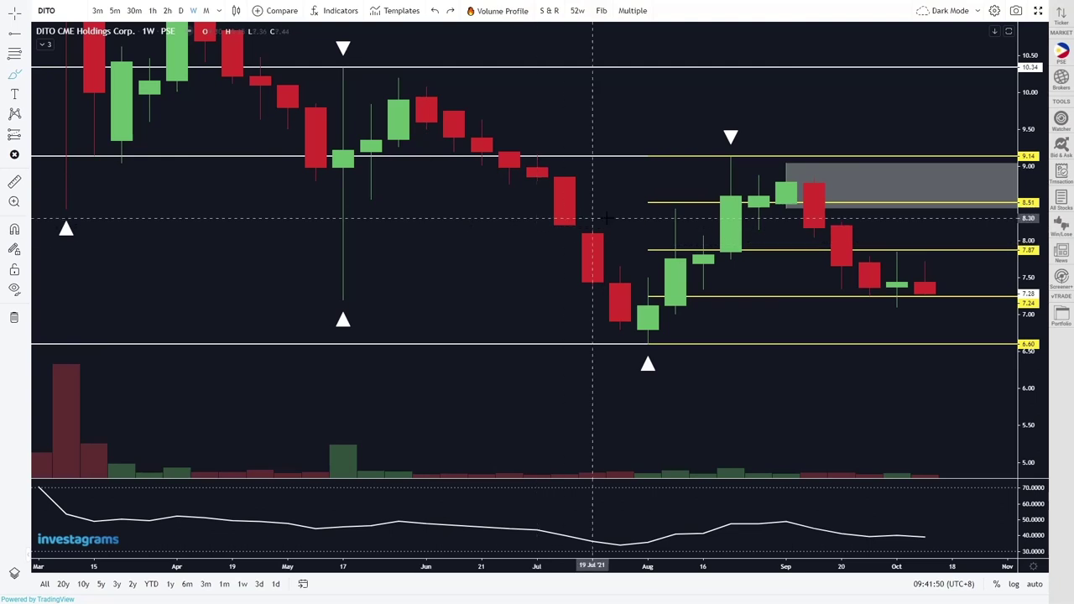
click(785, 243)
click(786, 223)
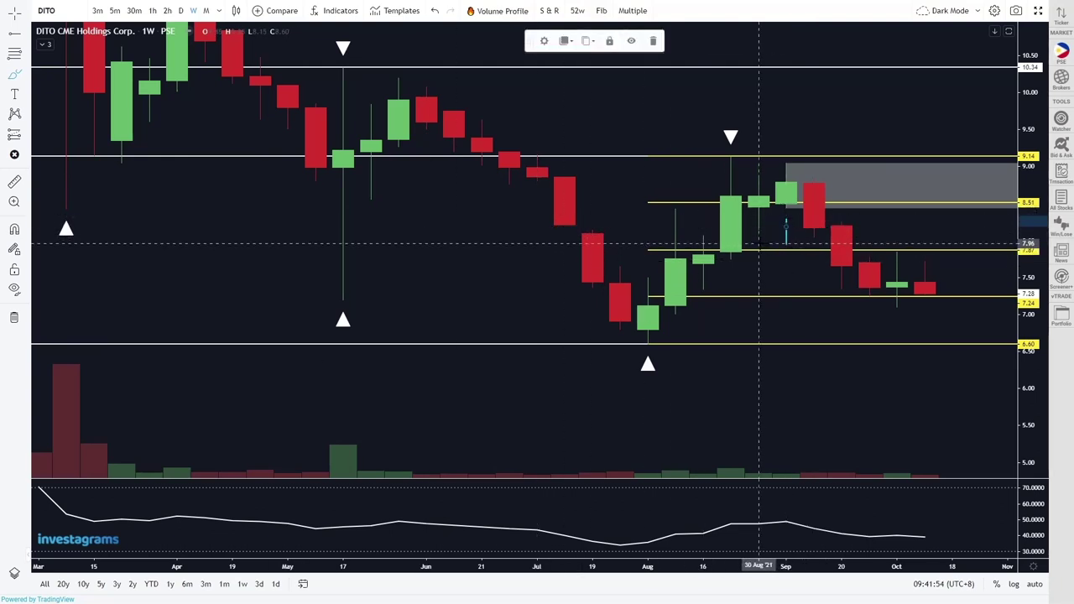
key(ctrl+z)
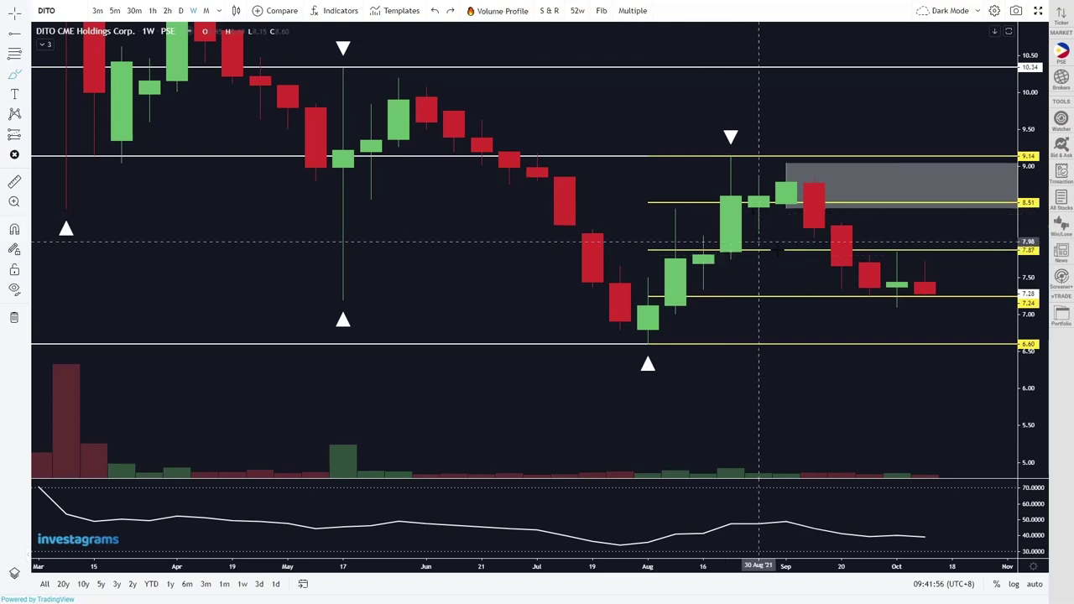
scroll(734, 310, down, 4)
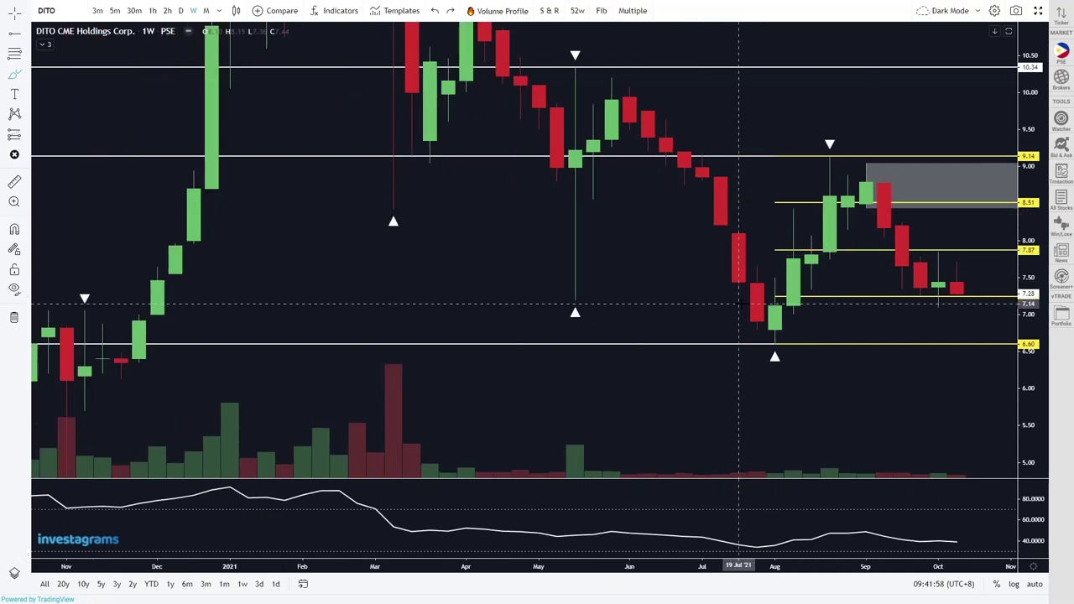
scroll(726, 310, down, 2)
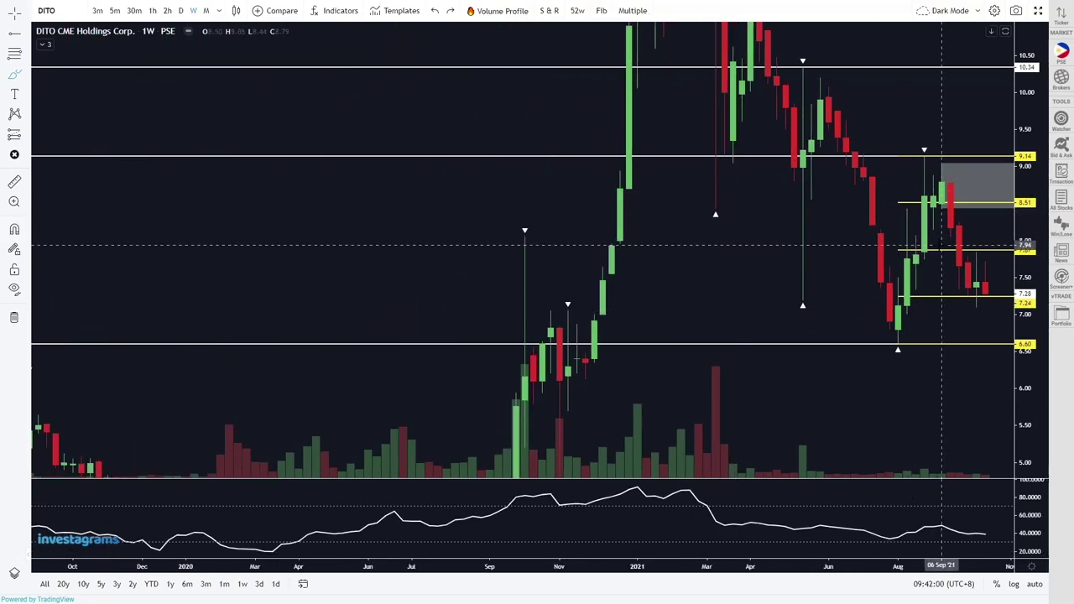
click(941, 214)
drag(941, 214, 941, 243)
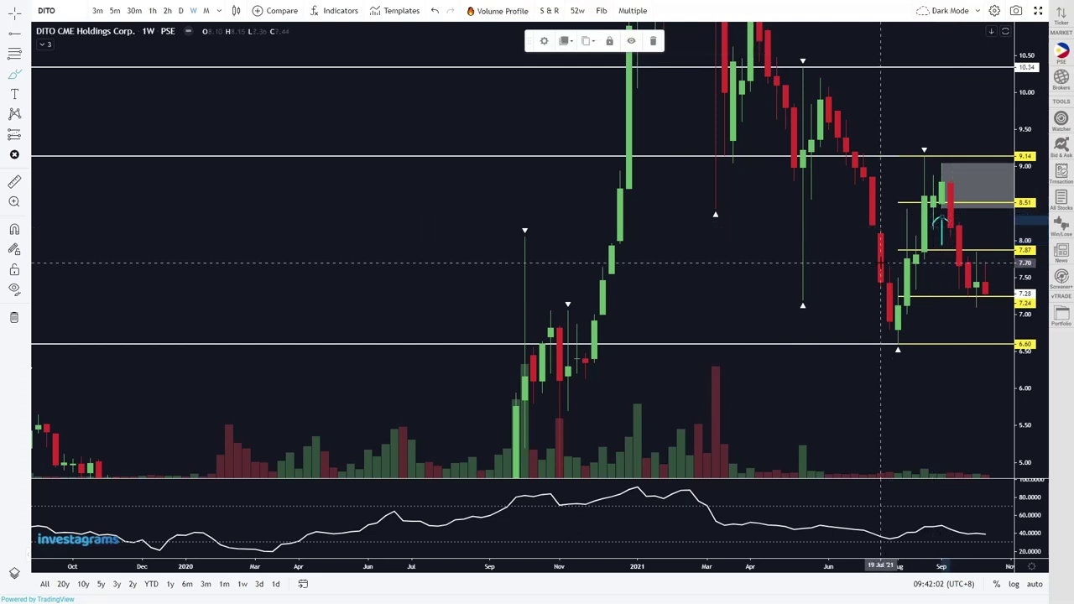
key(ctrl+z)
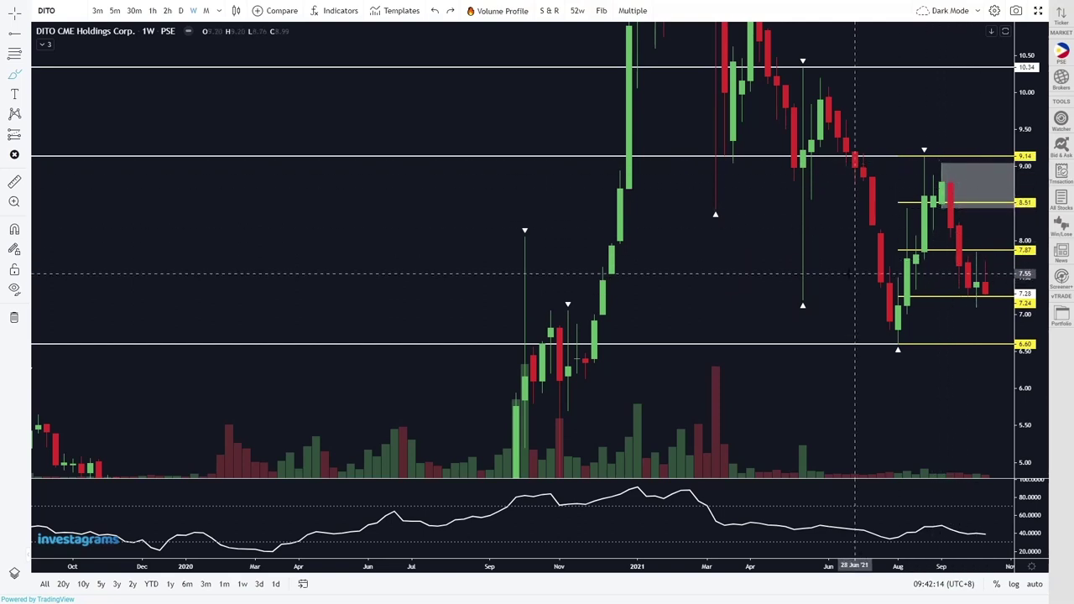
Brush a rising path from the latest weekly candle to the gray zone and a zigzag inside the zone, and undo both
drag(846, 277, 655, 285)
key(Delete)
click(14, 77)
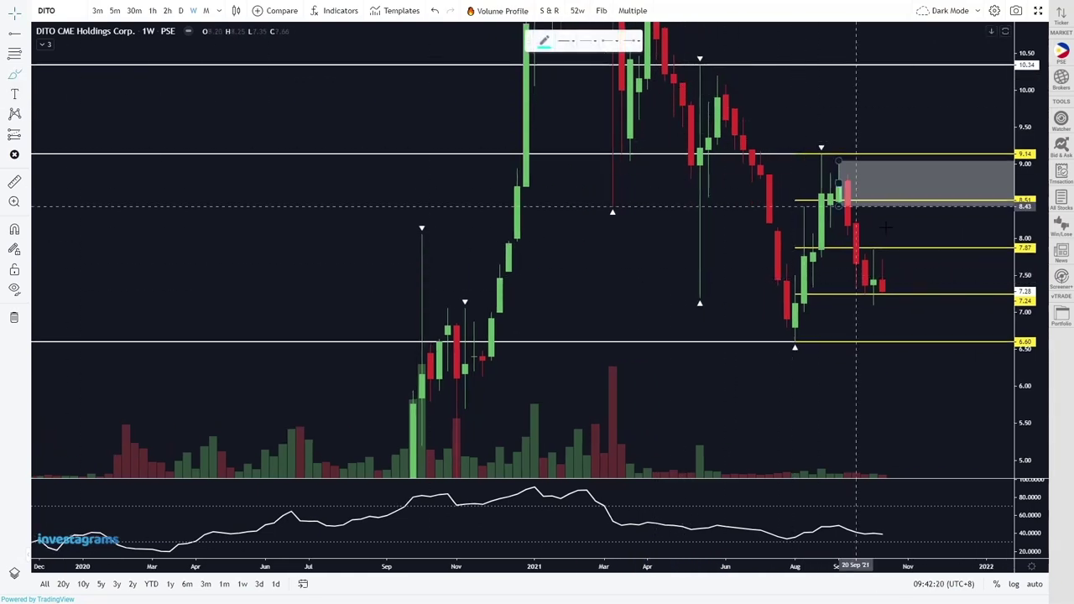
drag(893, 269, 925, 198)
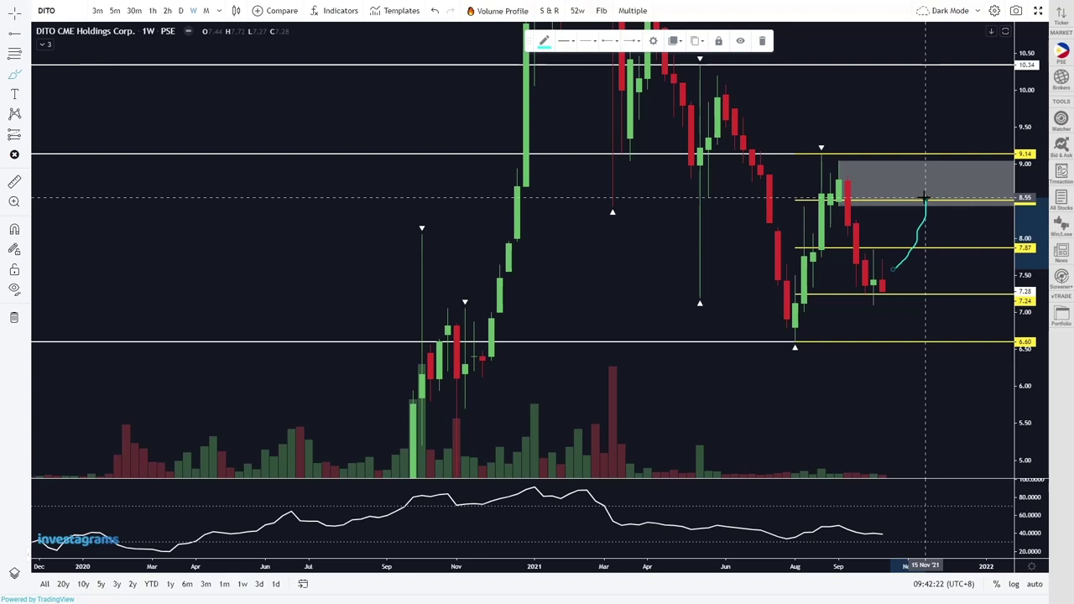
mouse_move(873, 184)
mouse_down()
mouse_move(908, 195)
mouse_move(969, 174)
mouse_move(985, 198)
mouse_up()
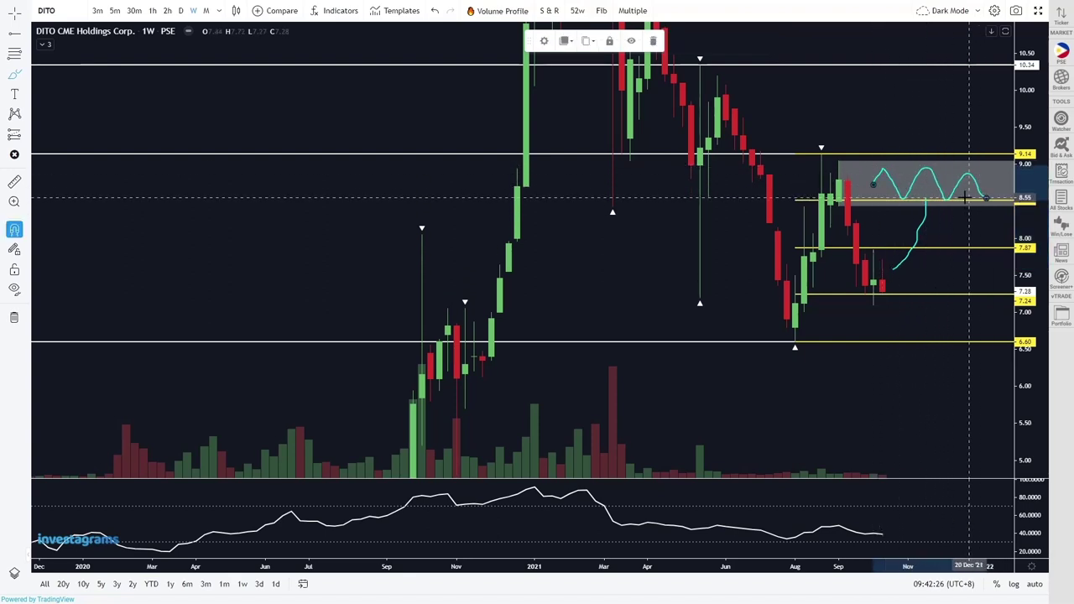
key(ctrl+z)
key(ctrl+z)
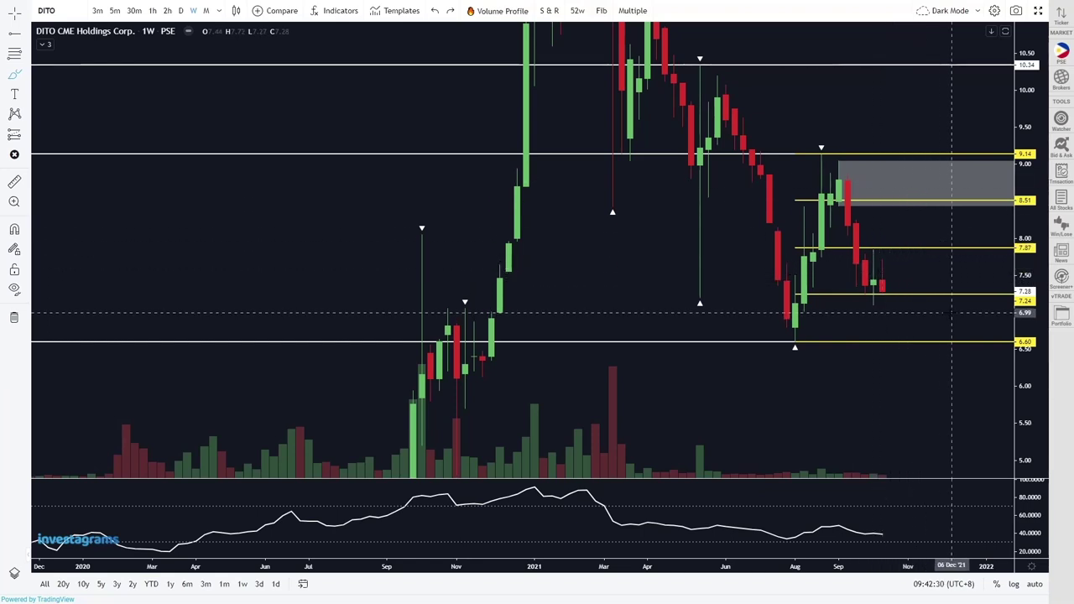
Brush a rising path to the gray zone between converging lines above the recent highs and below the recent lows, and undo all three strokes
drag(881, 275, 917, 204)
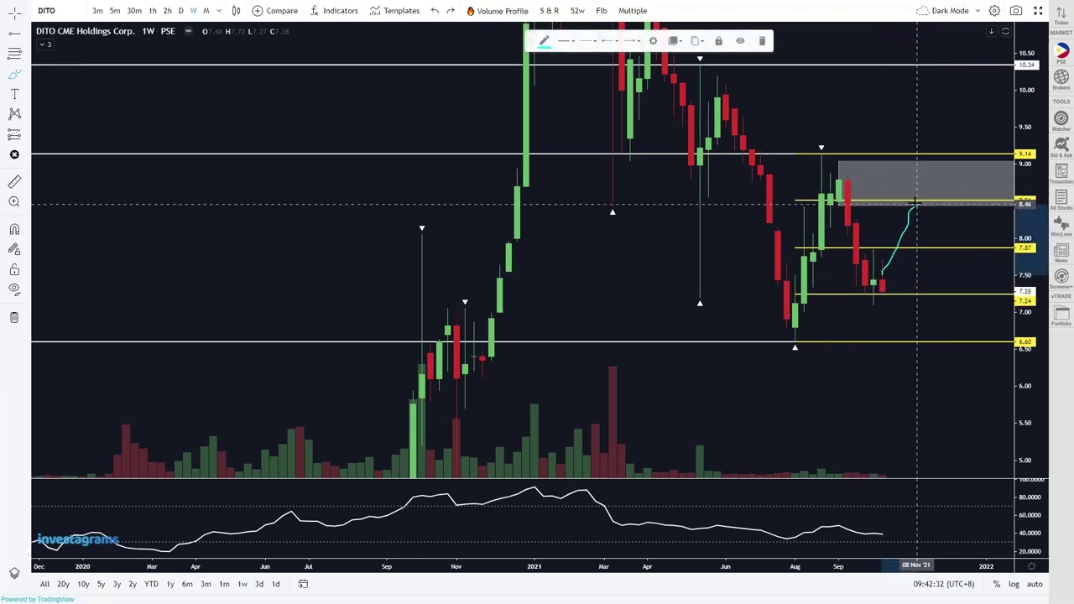
drag(806, 161, 978, 199)
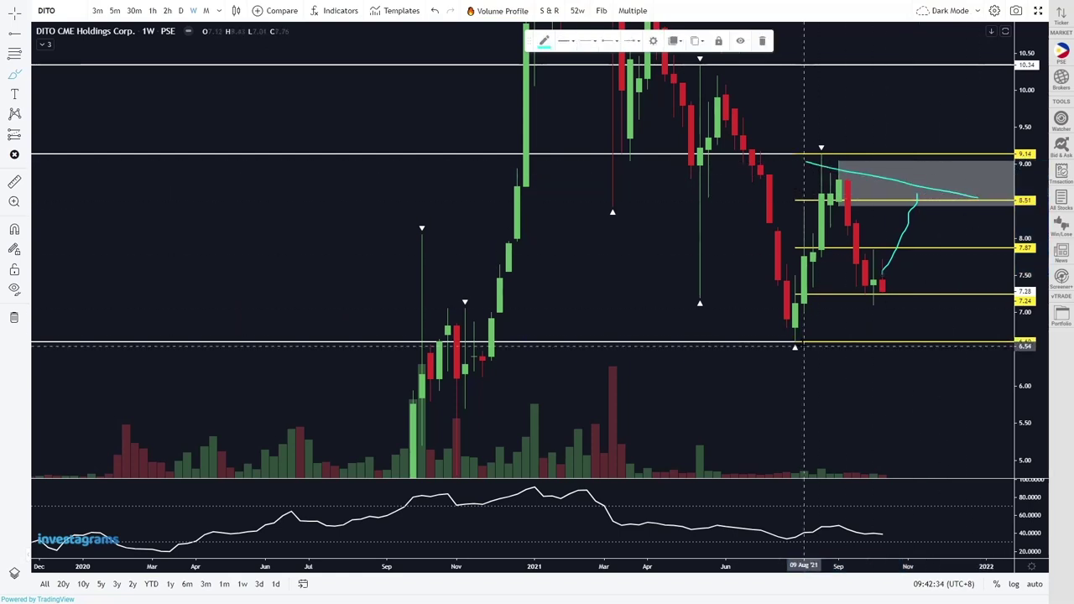
drag(803, 344, 976, 261)
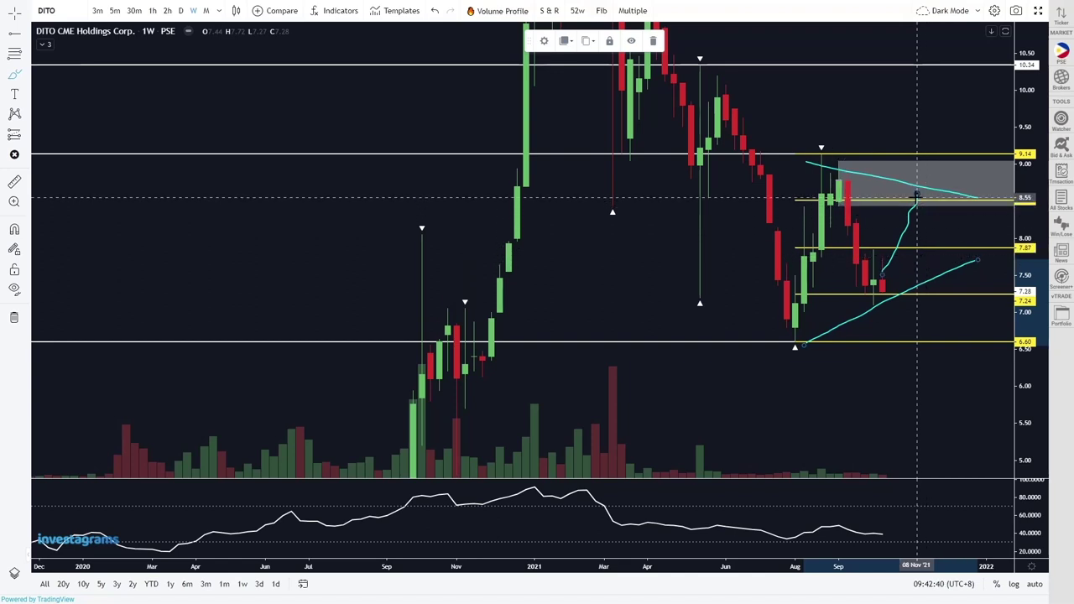
key(ctrl+z)
key(ctrl+z)
key(ctrl+z)
Brush a projected rally with a circled zigzag in the gray zone and a breakout above 9.14, try another path toward 7.87, and undo everything
mouse_move(890, 273)
mouse_down()
mouse_move(918, 166)
mouse_move(969, 196)
mouse_move(910, 191)
mouse_move(977, 176)
mouse_up()
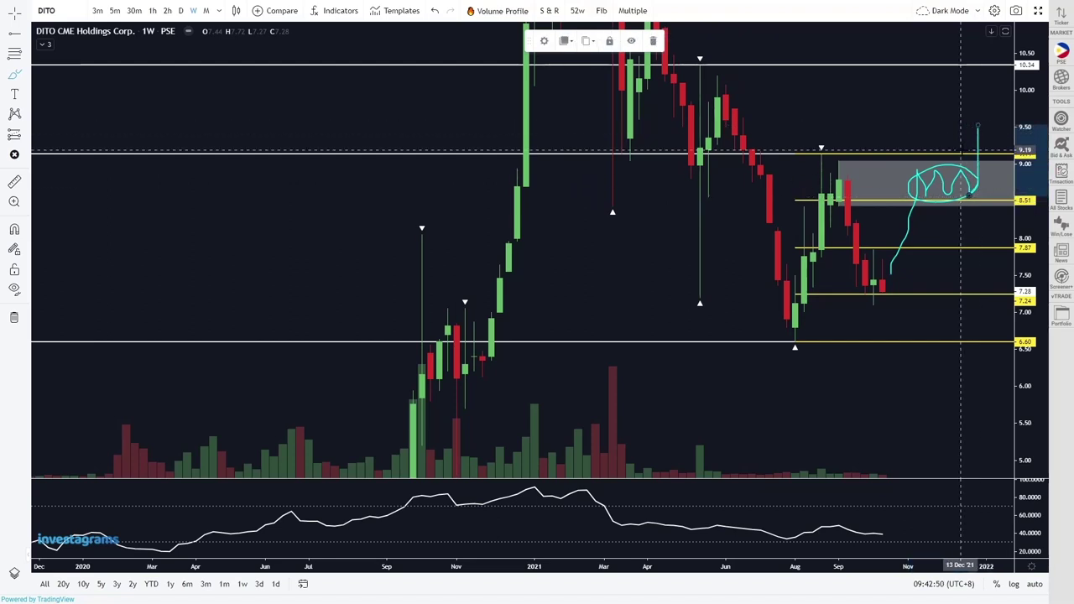
key(ctrl+z)
key(ctrl+z)
mouse_move(889, 277)
mouse_down()
mouse_move(906, 222)
mouse_move(942, 172)
mouse_move(965, 178)
mouse_move(973, 249)
mouse_up()
key(ctrl+z)
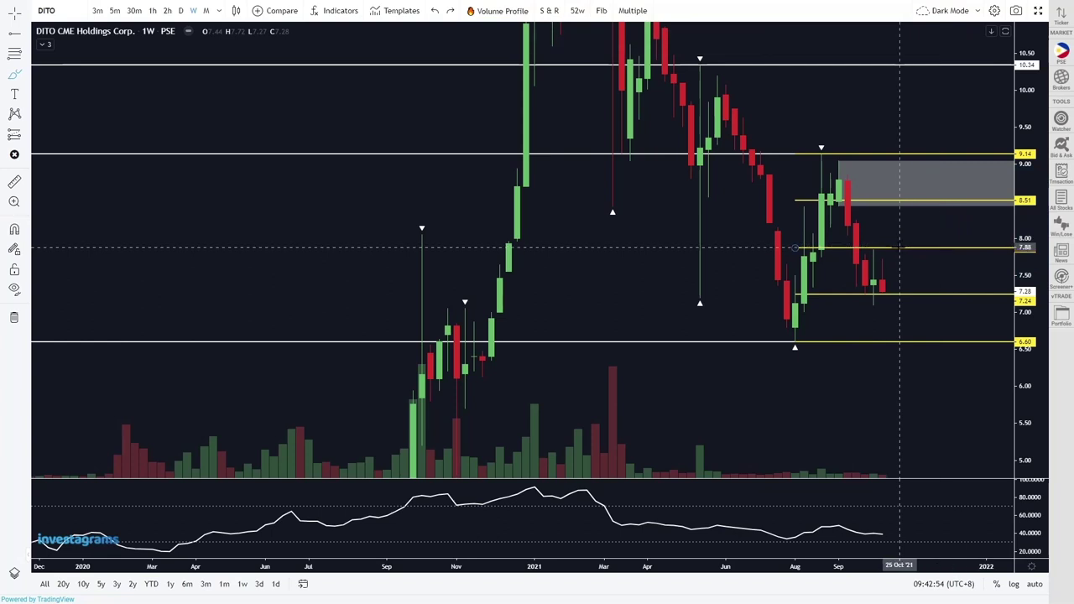
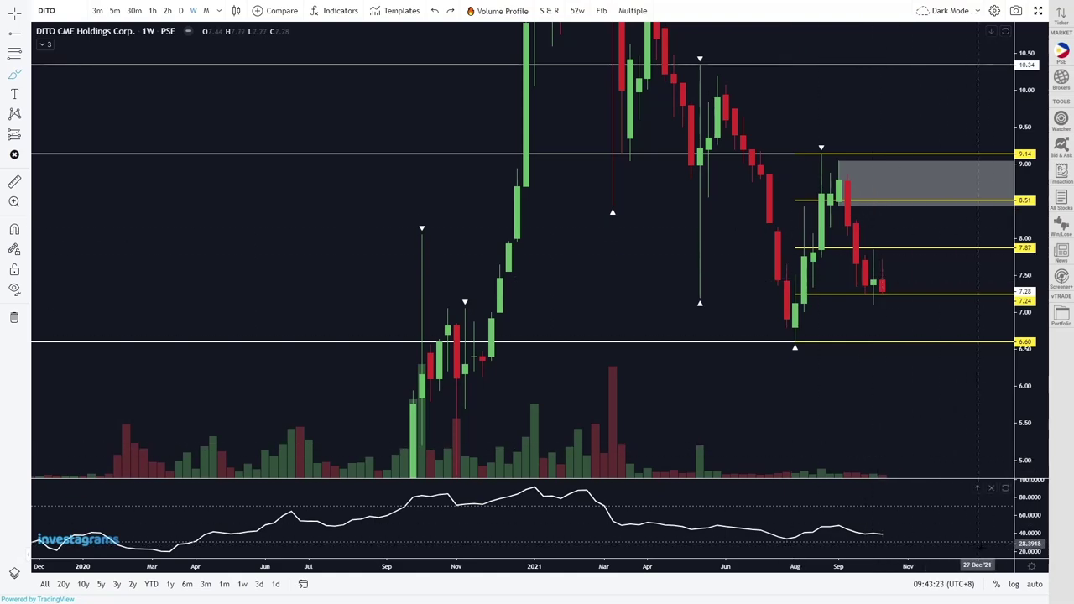
Auto-fit the price scale, widen the weekly view back to mid-2018, and expand the indicator legend
click(1033, 583)
scroll(794, 487, down, 5)
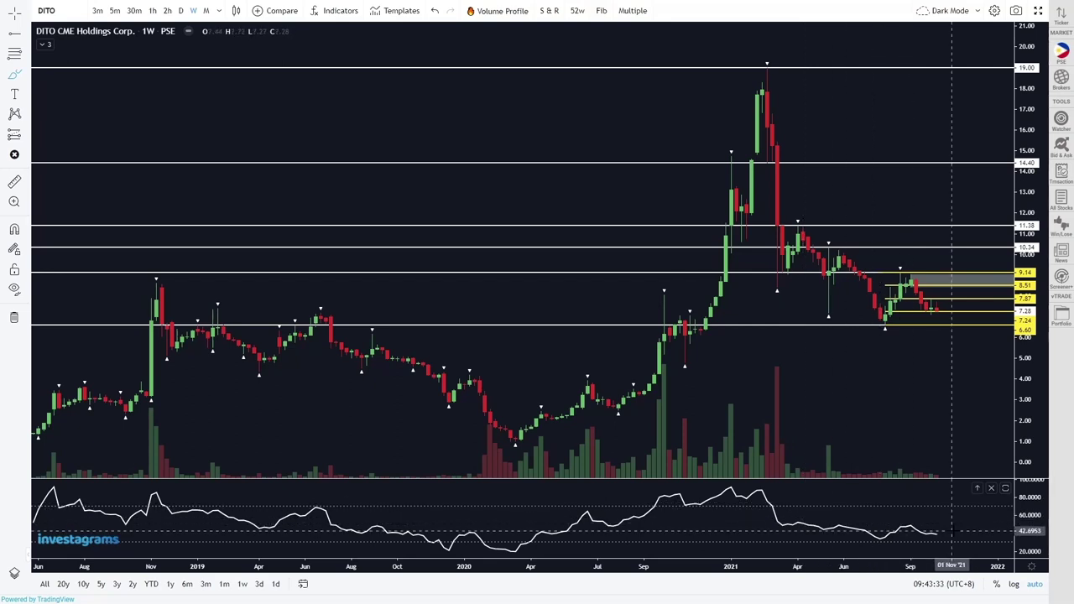
click(40, 46)
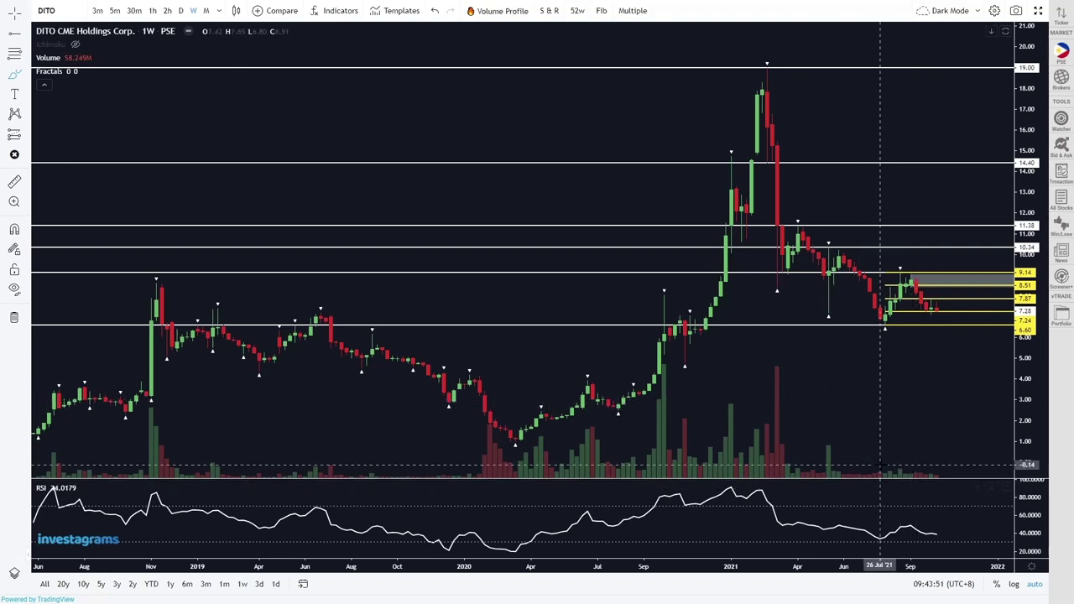
Brush loops around the 2020 to early 2021 volume bars and the volume bars since mid-2021, and undo both
scroll(859, 450, up, 2)
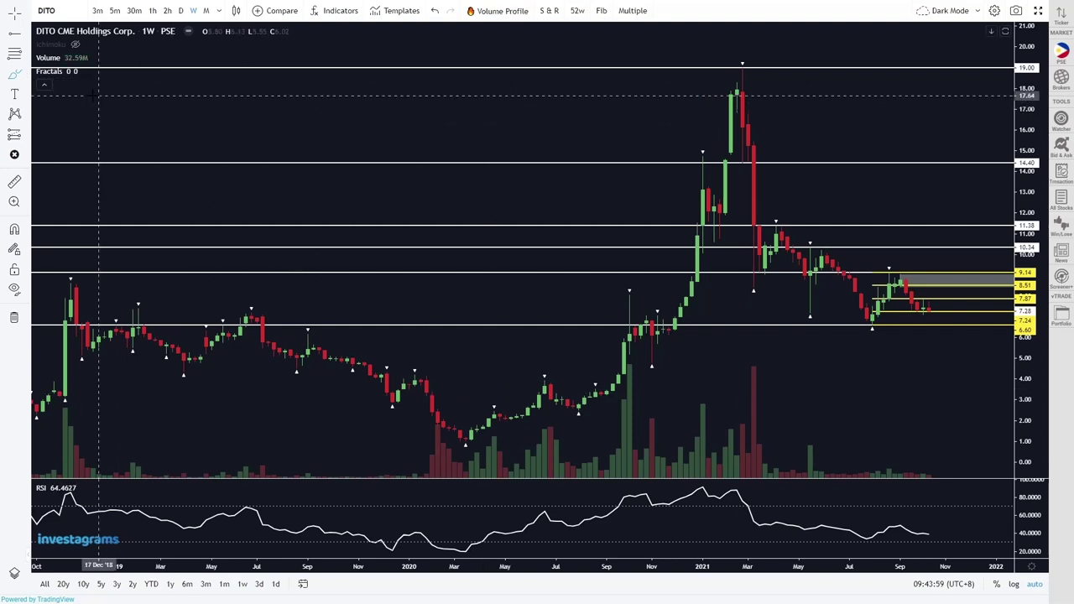
mouse_move(745, 431)
mouse_down()
mouse_move(435, 432)
mouse_move(731, 430)
mouse_up()
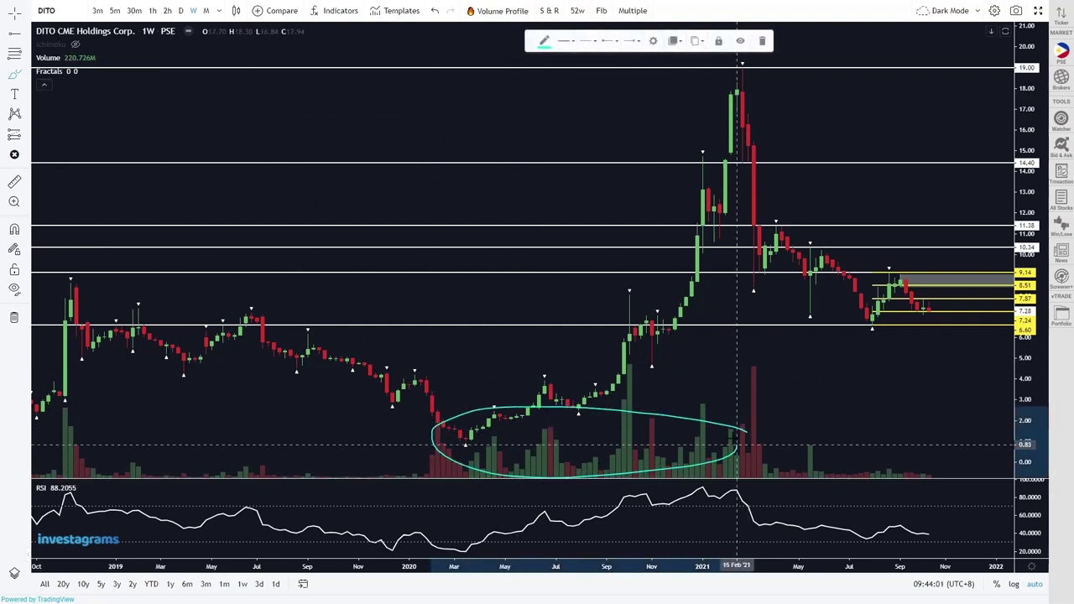
mouse_move(948, 460)
mouse_down()
mouse_move(822, 466)
mouse_move(911, 454)
mouse_up()
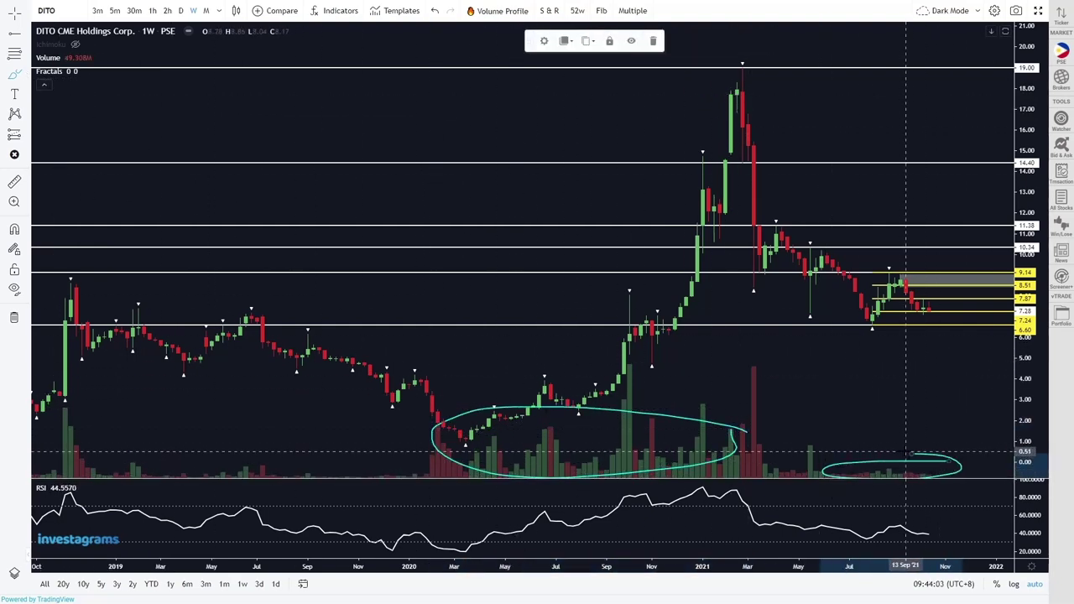
key(ctrl+z)
key(ctrl+z)
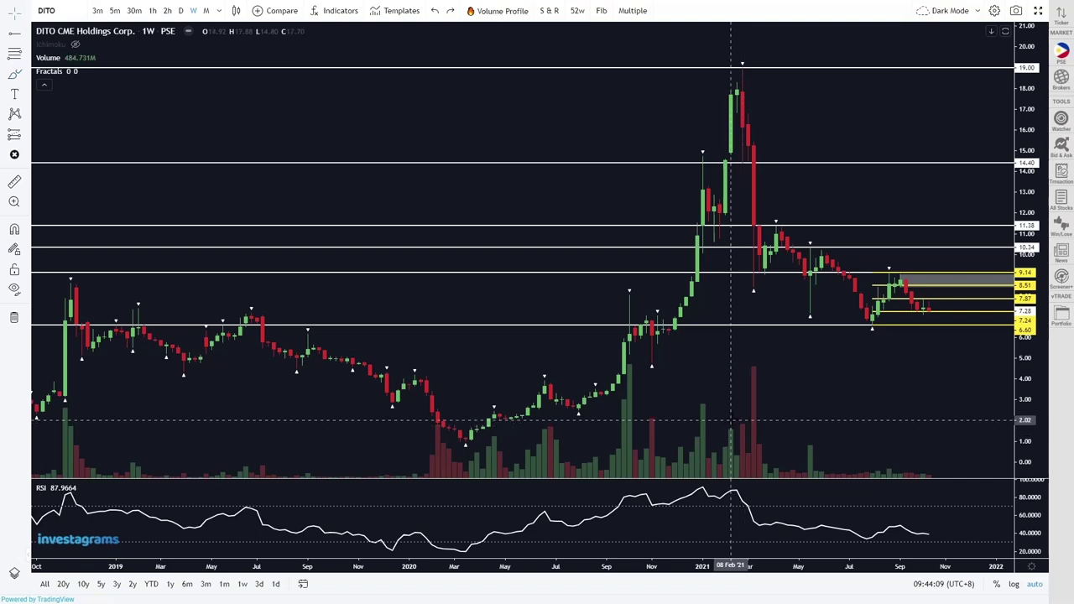
Switch the DITO chart to the daily timeframe and remove the RSI pane
drag(741, 425, 763, 422)
scroll(763, 422, up, 3)
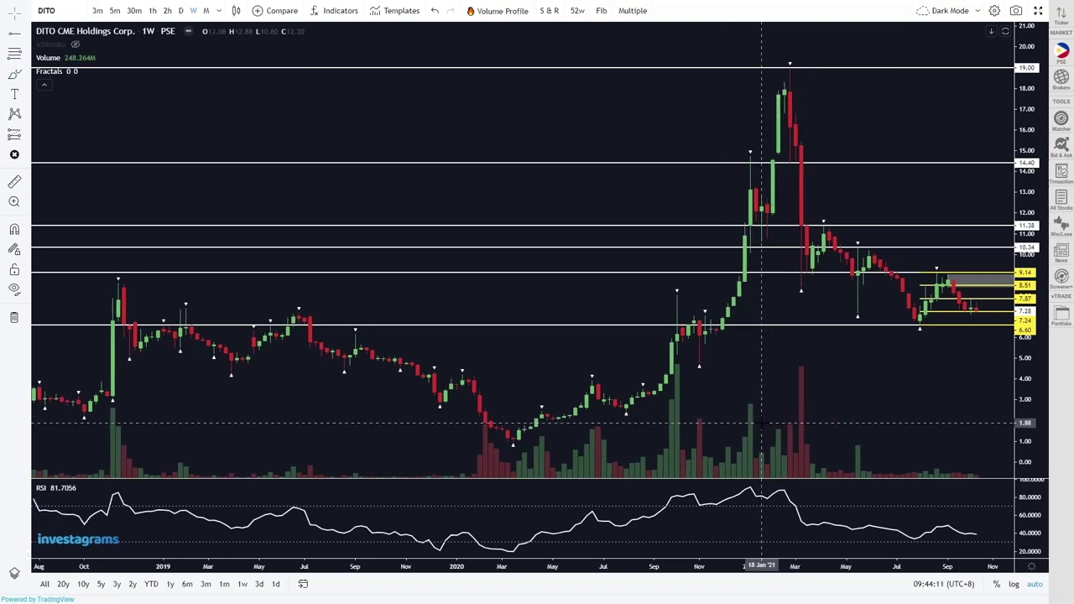
scroll(760, 422, down, 1)
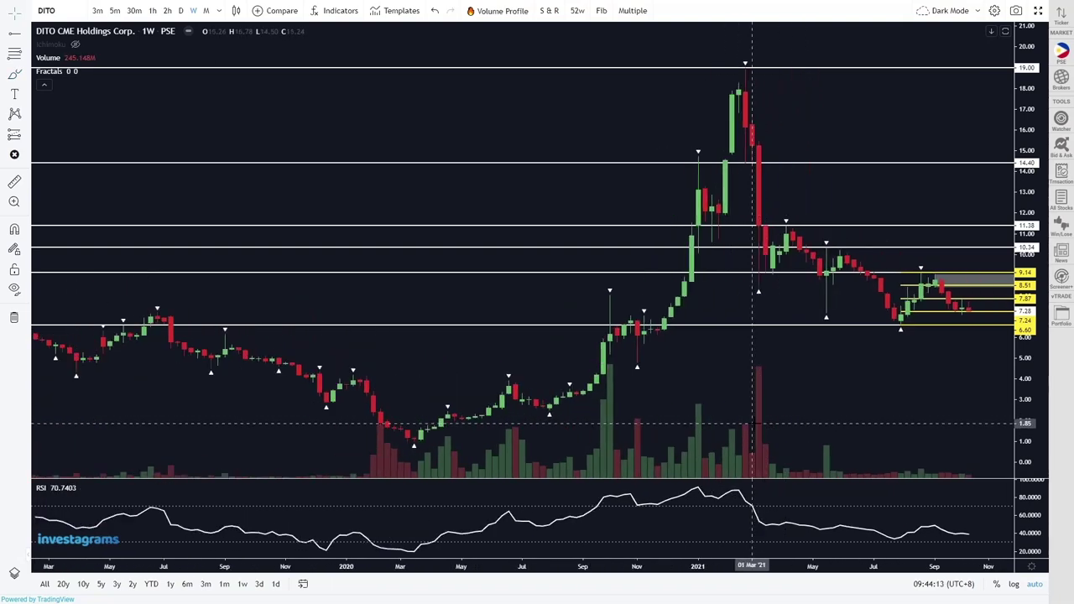
scroll(752, 423, down, 1)
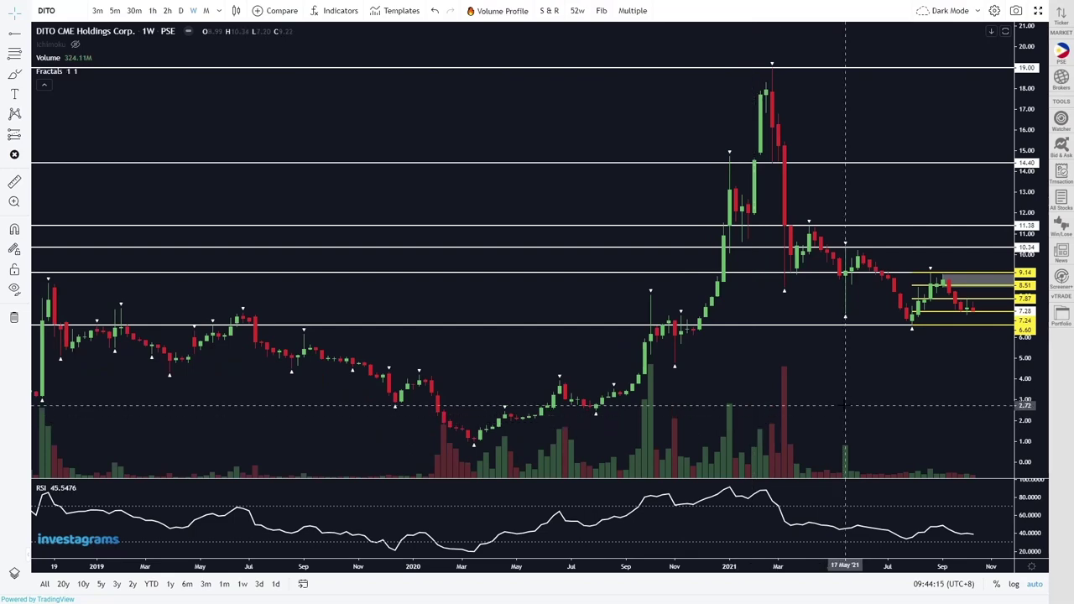
click(182, 10)
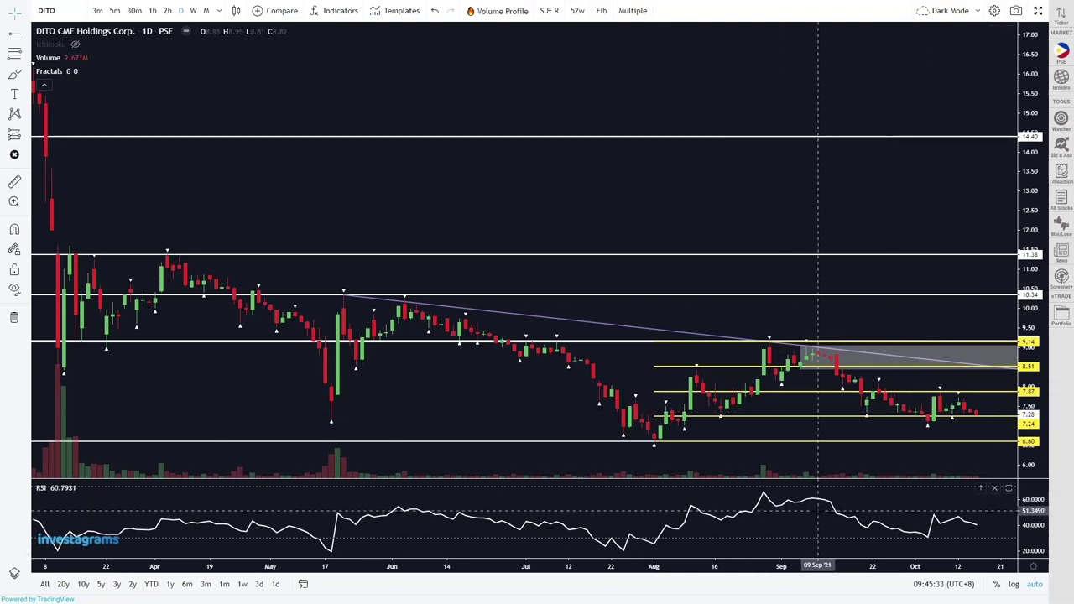
click(994, 487)
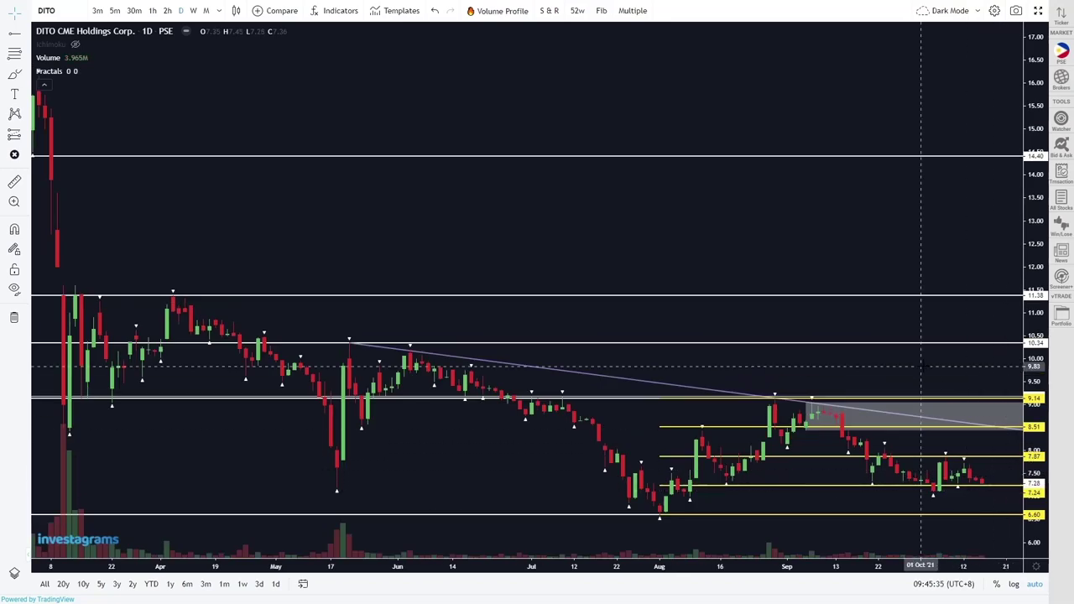
Narrow the daily chart to mid-May through October 2021 and collapse the indicator legend
scroll(921, 366, up, 3)
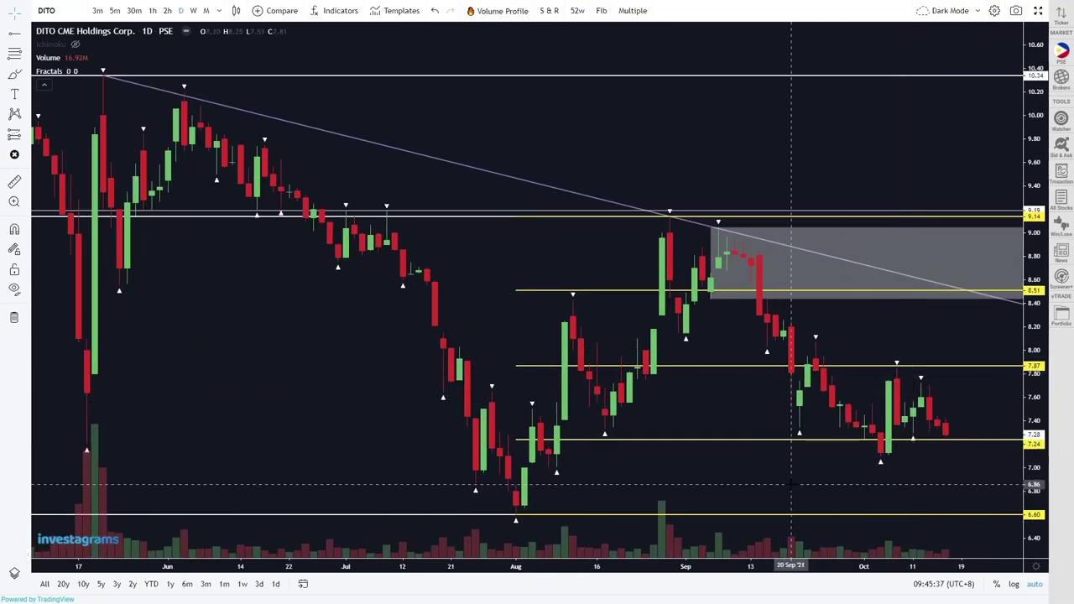
drag(790, 483, 780, 482)
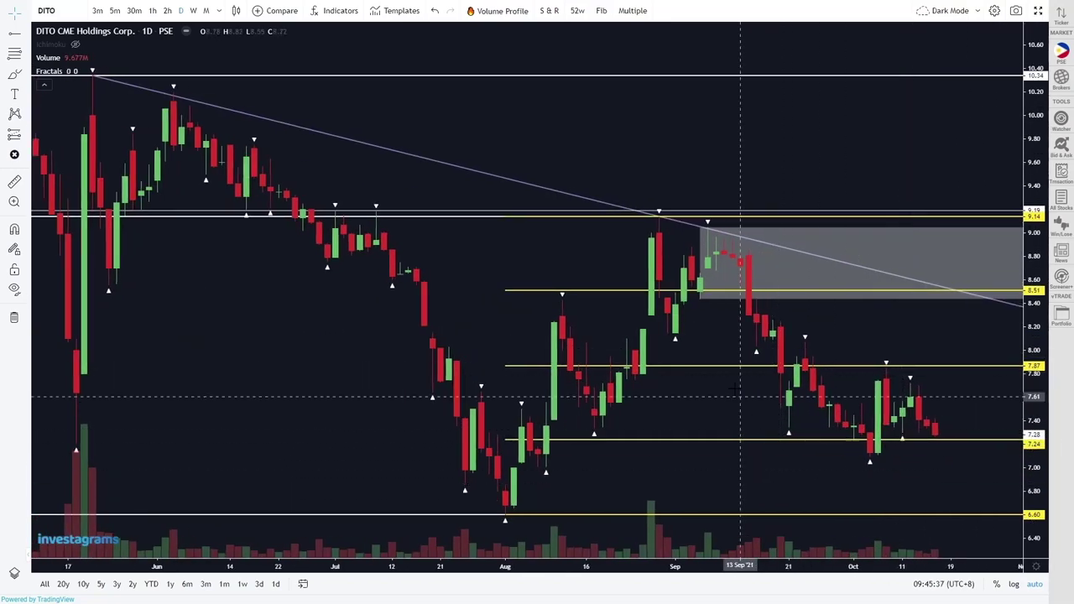
click(44, 85)
Brush an arc under the early August low at 6.60 and another over the late August high at 9.14
click(14, 73)
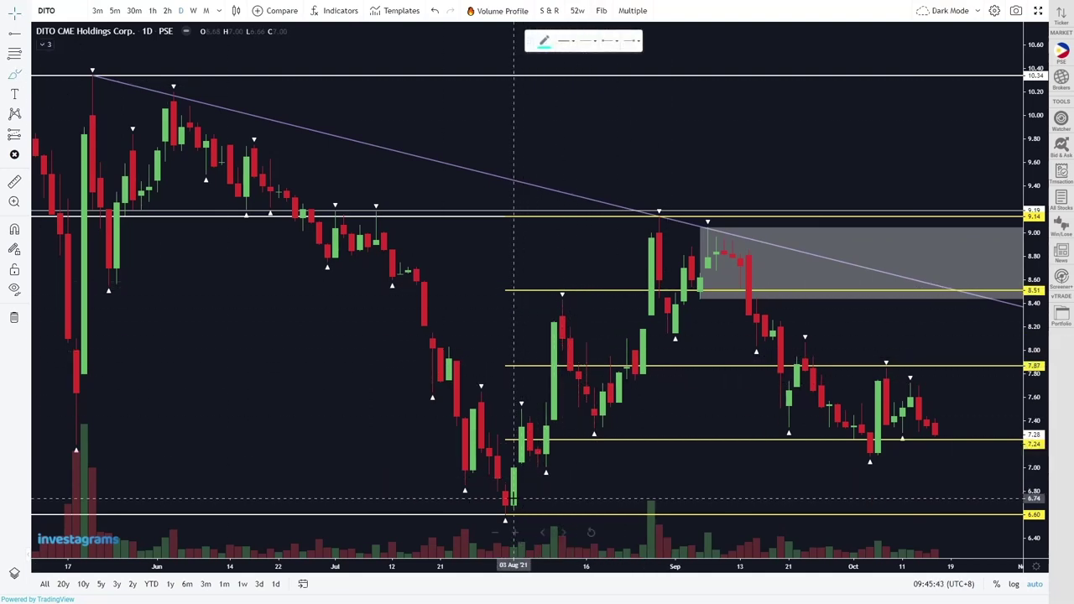
drag(491, 512, 521, 513)
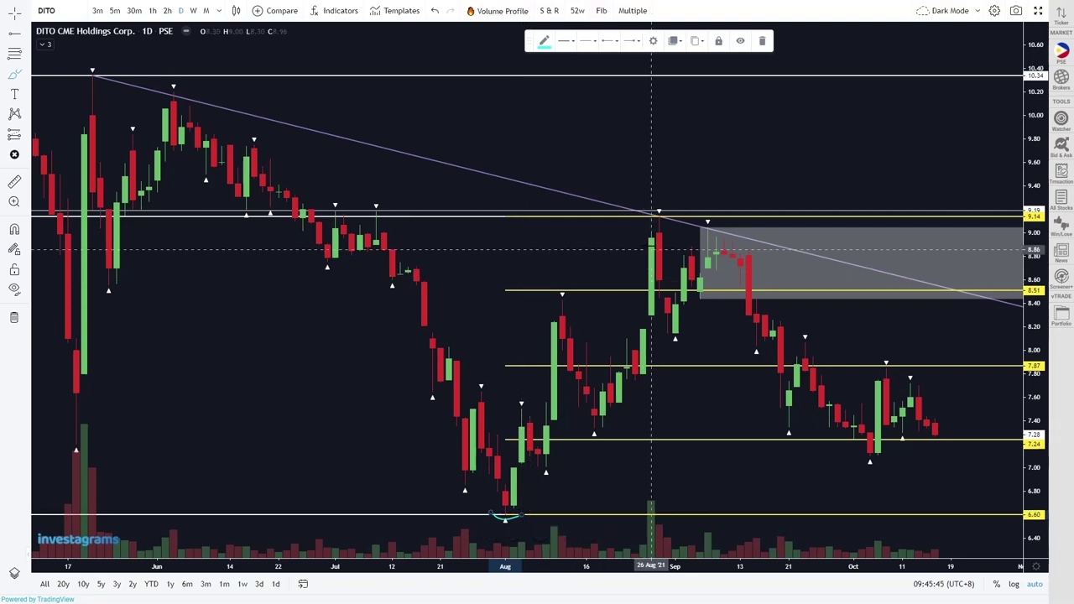
drag(651, 220, 681, 216)
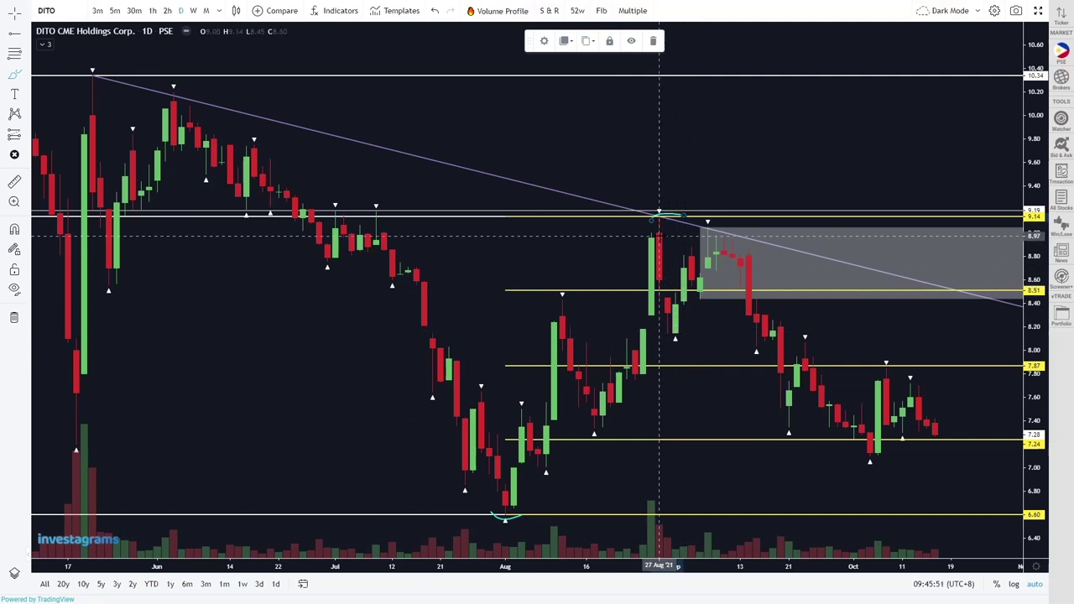
Brush the drop from the late August high and the swings around 8.51, and undo these strokes
drag(662, 228, 668, 308)
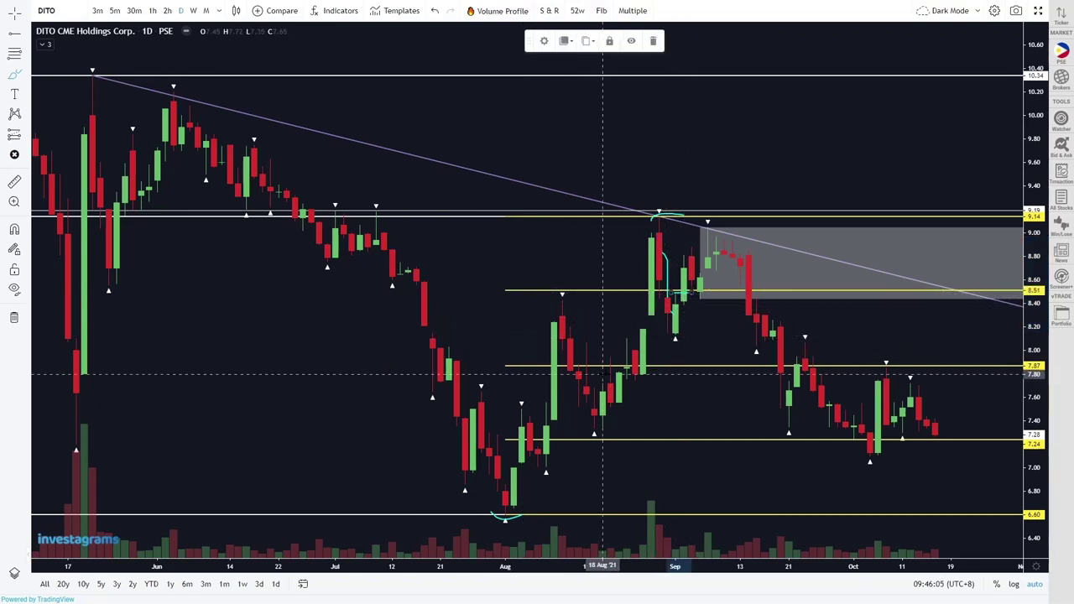
mouse_move(675, 291)
mouse_down()
mouse_move(707, 272)
mouse_move(723, 303)
mouse_up()
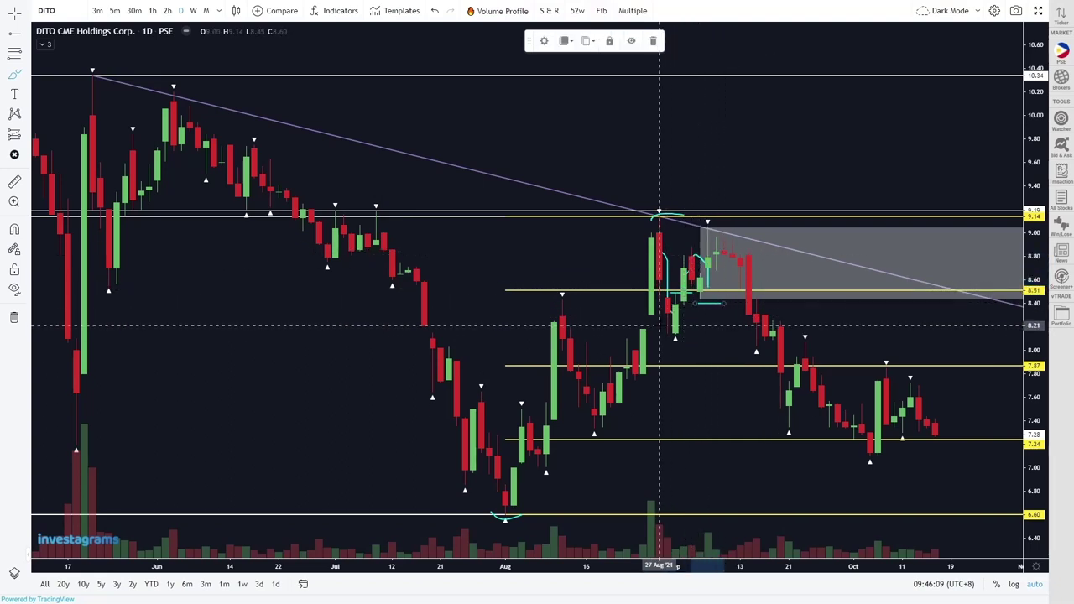
key(ctrl+z)
key(ctrl+z)
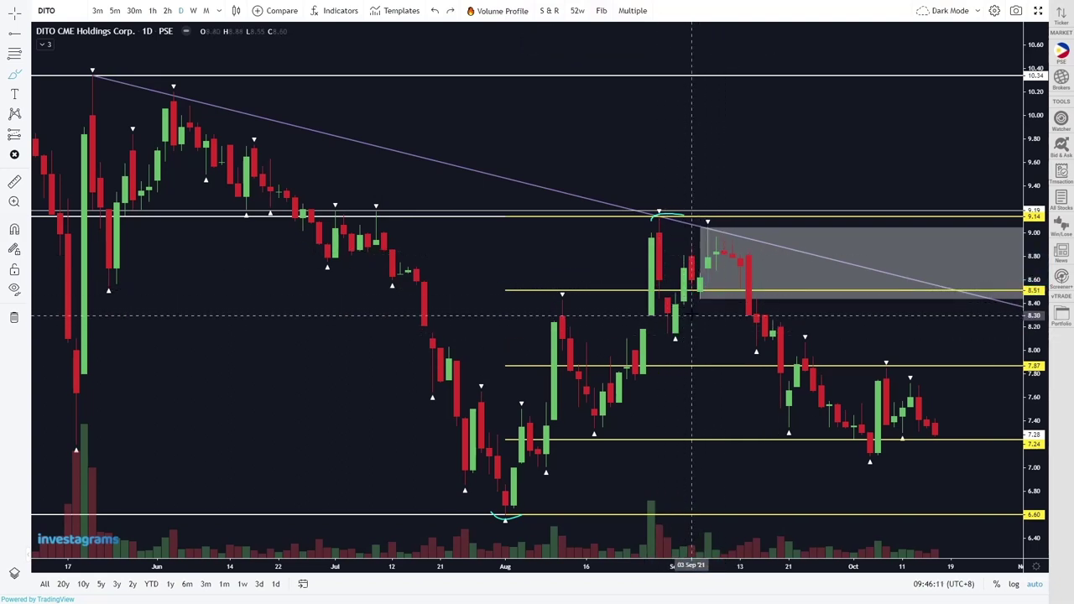
Brush a zigzag inside the gray zone and a mid-September rebound toward its lower edge, and undo both
mouse_move(695, 302)
mouse_down()
mouse_move(716, 302)
mouse_move(715, 251)
mouse_move(736, 272)
mouse_up()
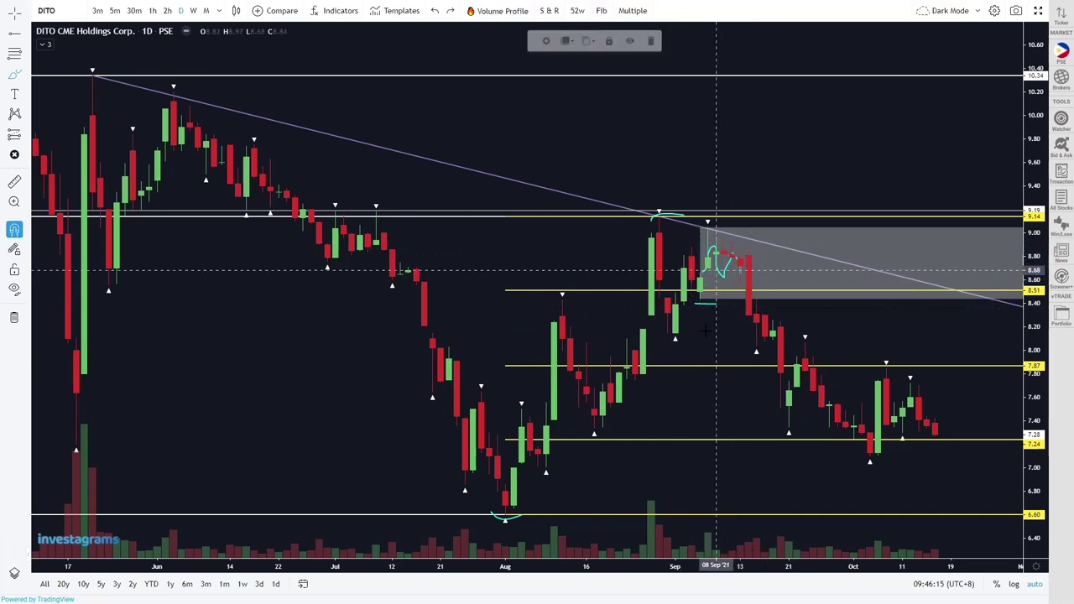
key(ctrl+z)
drag(740, 342, 770, 300)
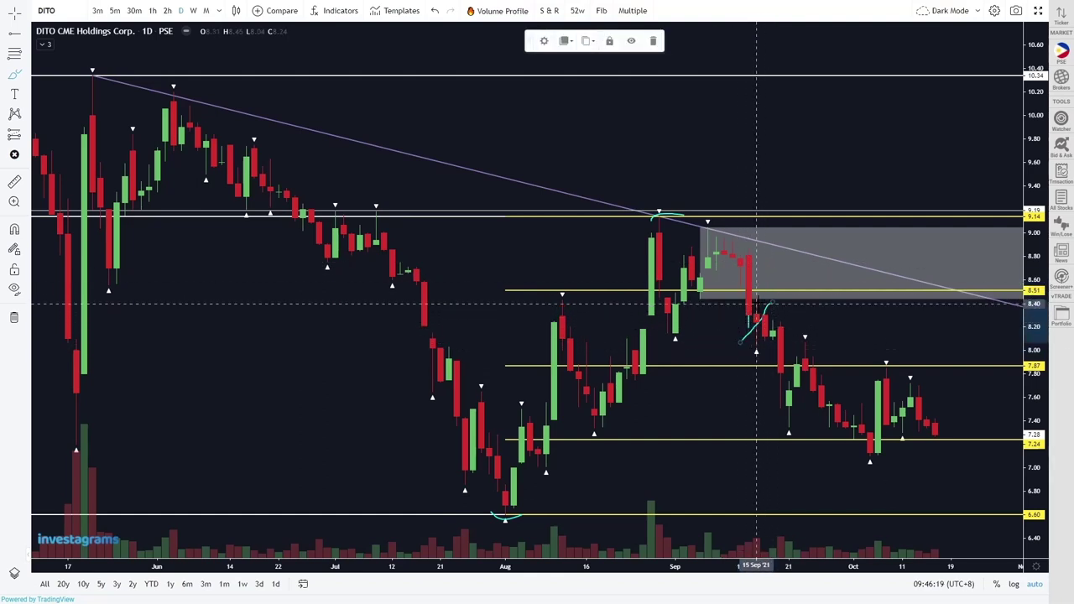
key(ctrl+z)
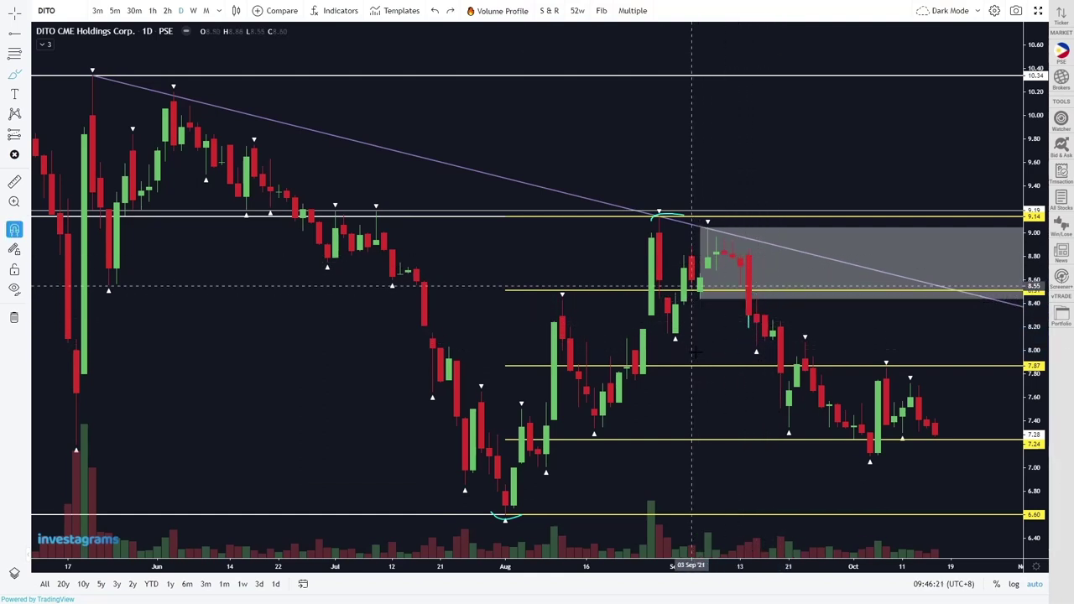
Brush the decline from mid-September, a long loop along 7.24, and circles where price meets 7.87 and 7.24 through mid-October
key(ctrl+y)
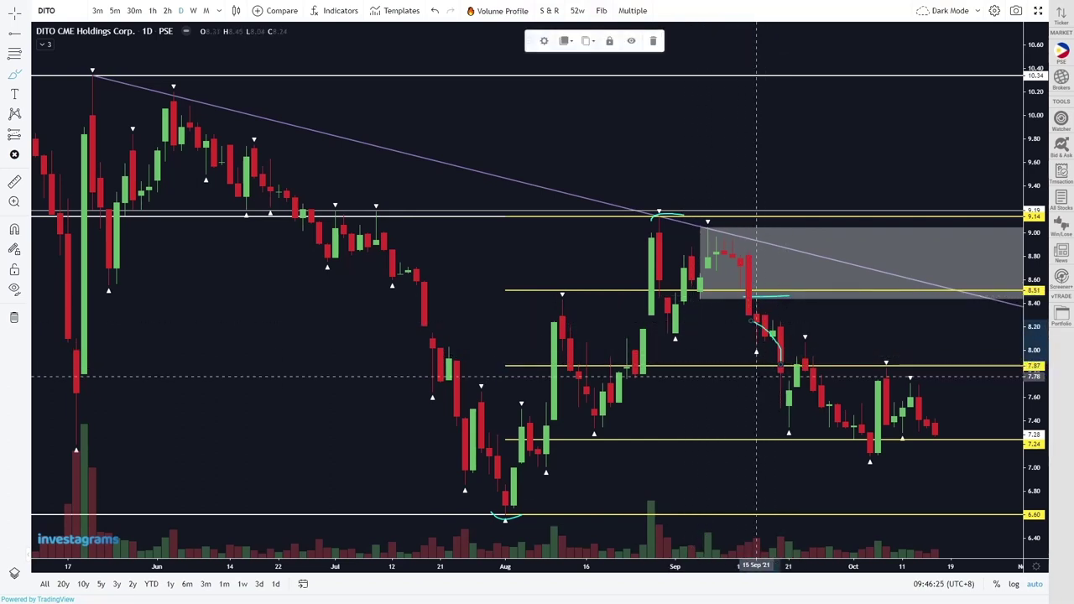
drag(703, 357, 702, 358)
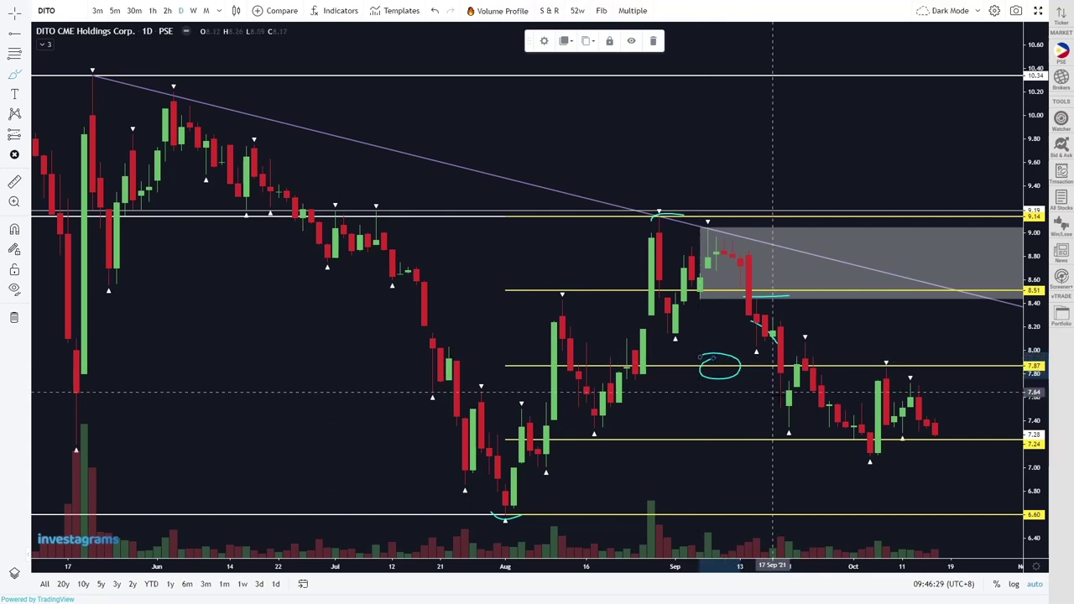
mouse_move(766, 385)
mouse_down()
mouse_move(780, 435)
mouse_move(579, 418)
mouse_move(795, 445)
mouse_move(758, 431)
mouse_move(801, 431)
mouse_up()
mouse_move(810, 357)
mouse_down()
mouse_move(784, 379)
mouse_move(821, 359)
mouse_move(868, 441)
mouse_move(851, 451)
mouse_move(886, 447)
mouse_up()
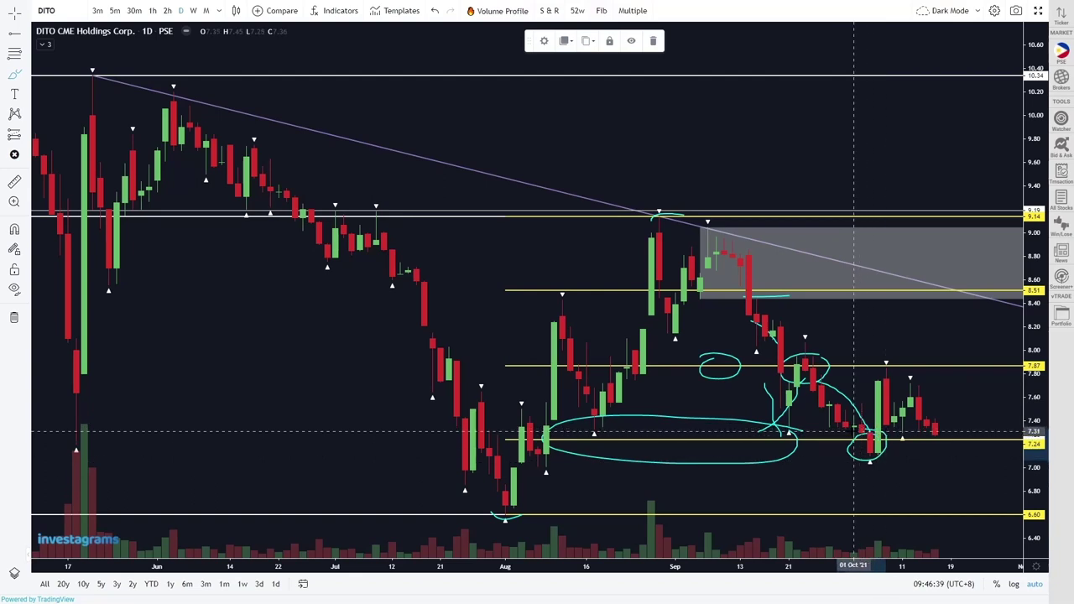
mouse_move(893, 367)
mouse_down()
mouse_move(873, 375)
mouse_move(891, 359)
mouse_move(910, 385)
mouse_up()
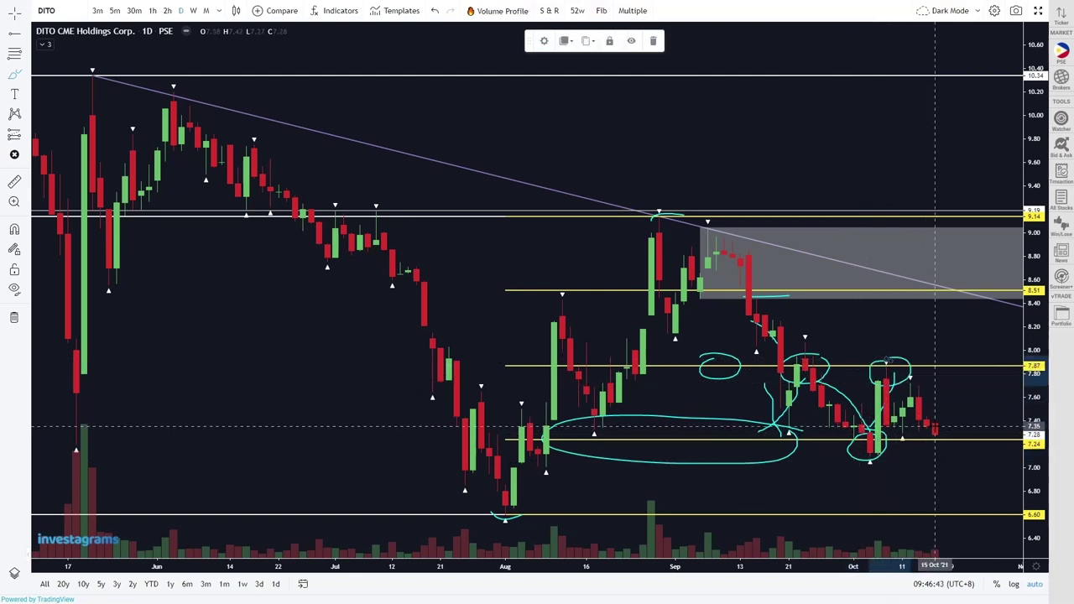
mouse_move(934, 428)
mouse_down()
mouse_move(947, 441)
mouse_move(878, 434)
mouse_up()
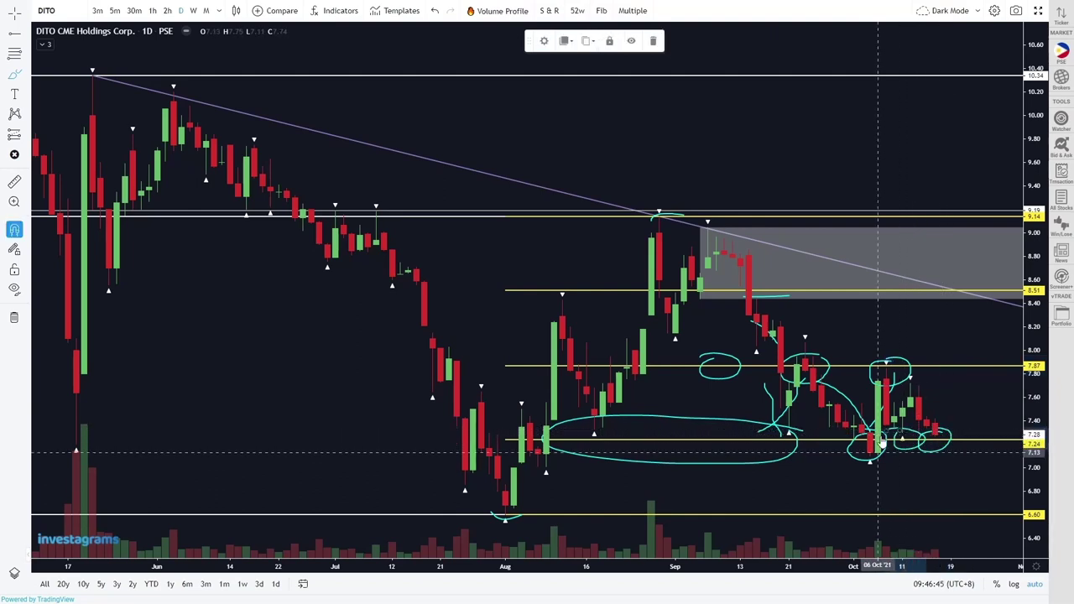
Undo the brush strokes on the August to October swings and delete the remaining arc under the August low
key(ctrl+z)
key(ctrl+z)
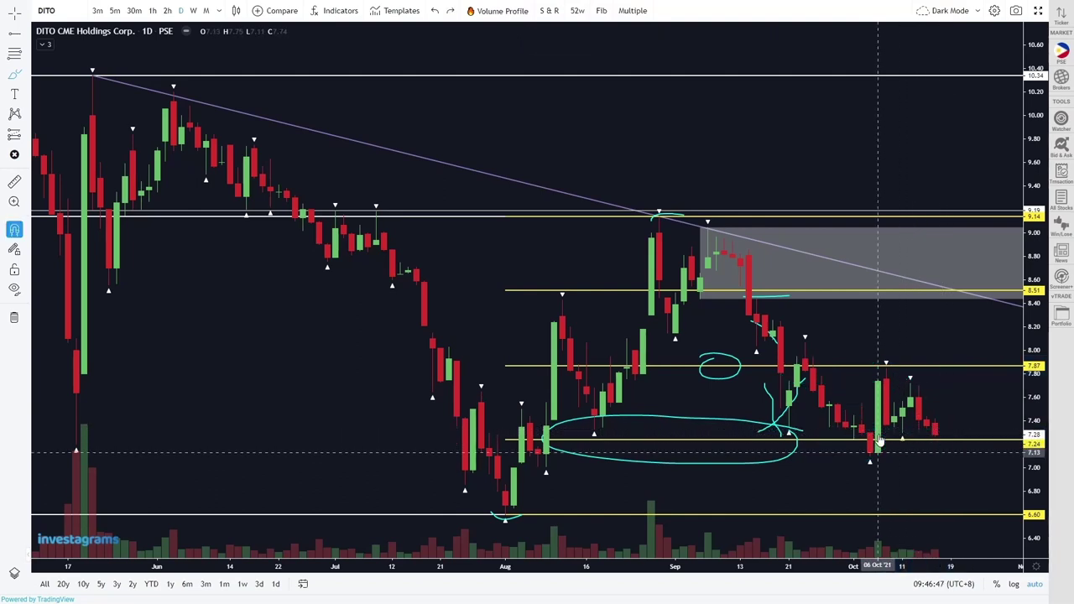
key(ctrl+z)
key(ctrl+z)
key(ctrl+z)
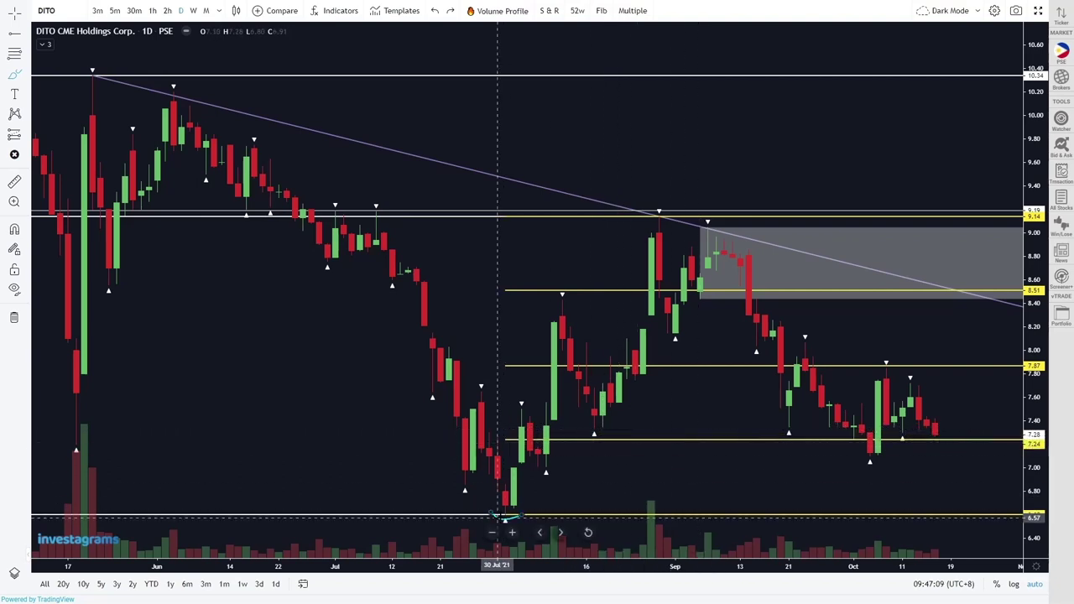
click(505, 515)
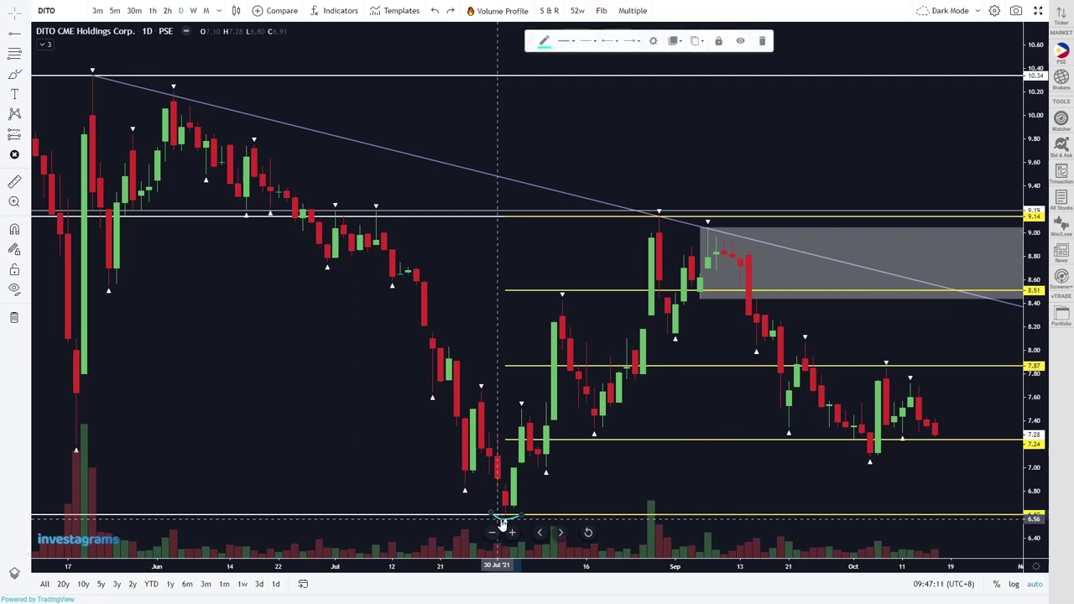
click(503, 529)
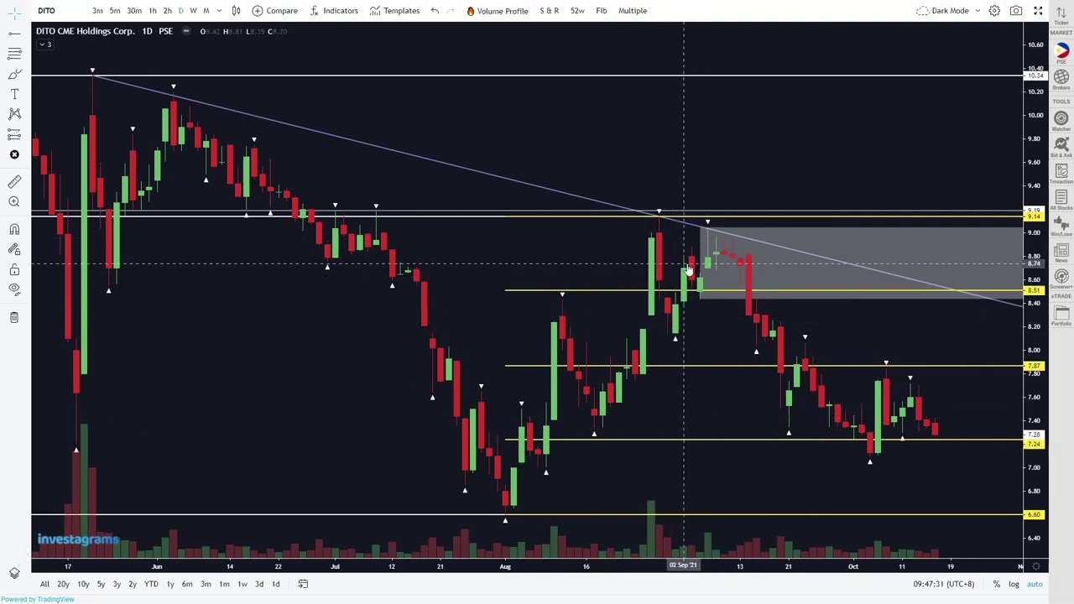
Examine the daily decline since March 2021, the descending trendline, and the price swings between the 6.60 and 9.14 levels
scroll(721, 243, down, 3)
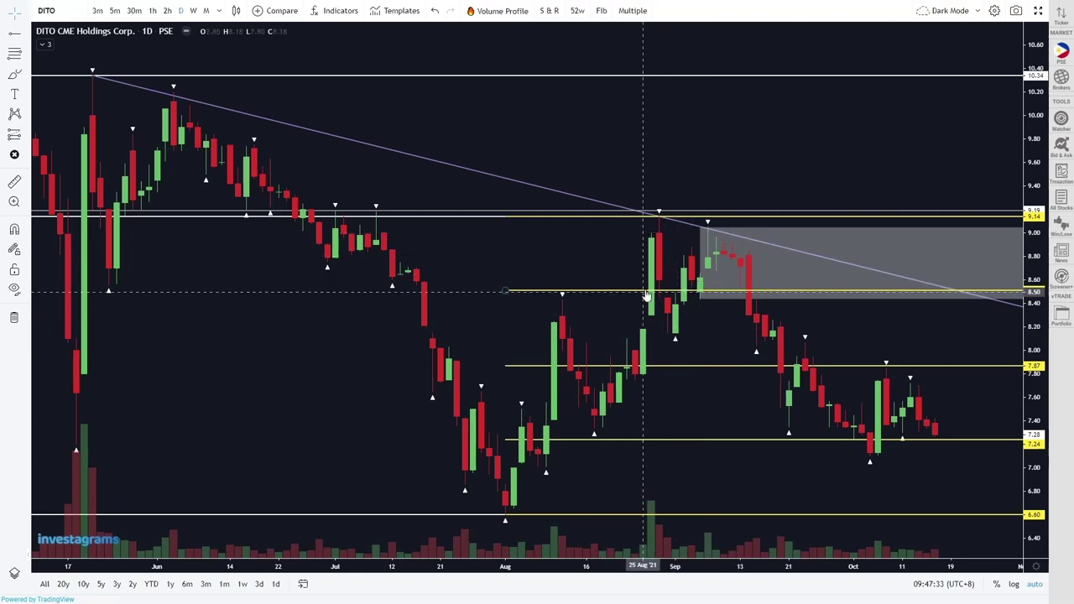
scroll(646, 292, down, 3)
scroll(537, 277, up, 3)
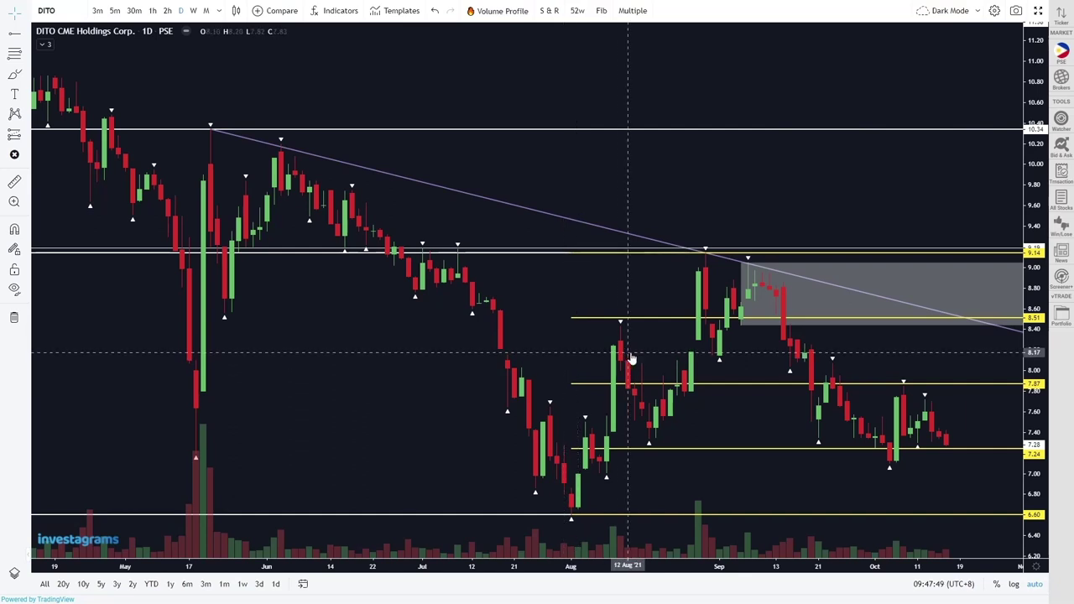
drag(961, 409, 916, 422)
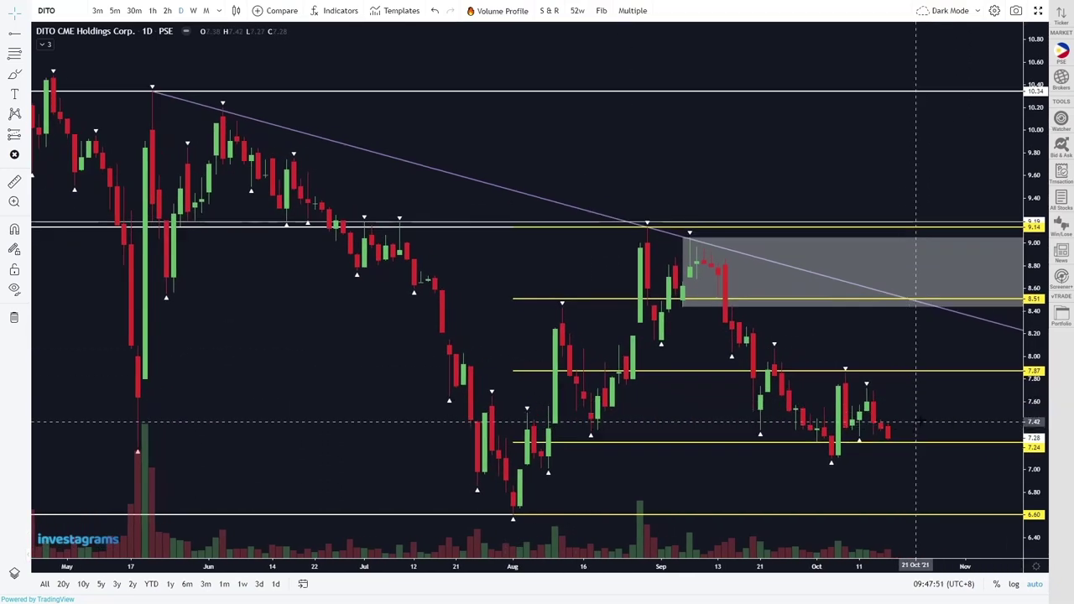
drag(923, 347, 736, 350)
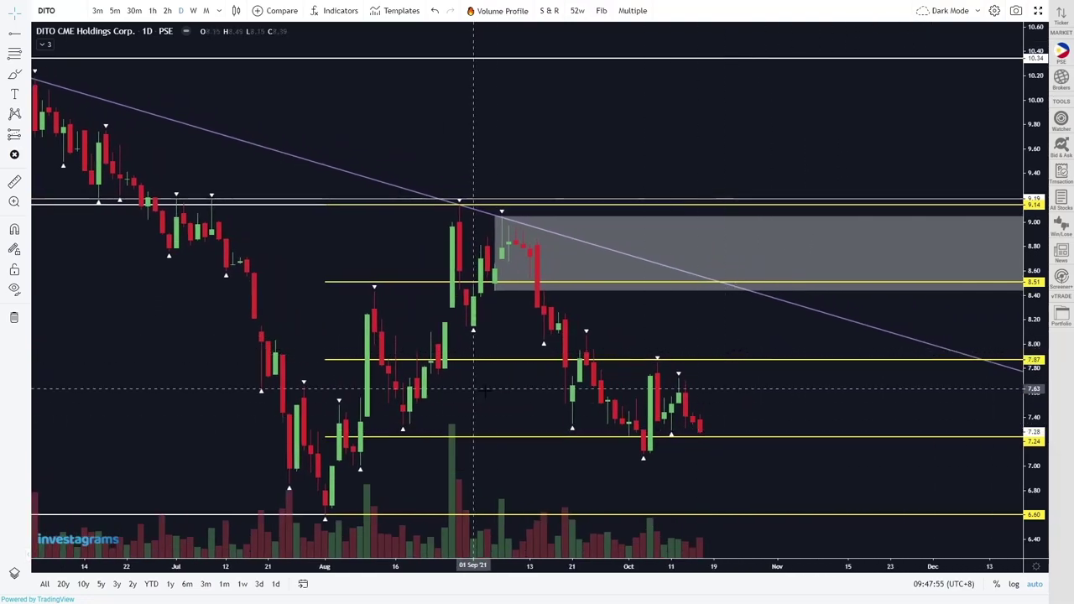
drag(471, 401, 728, 422)
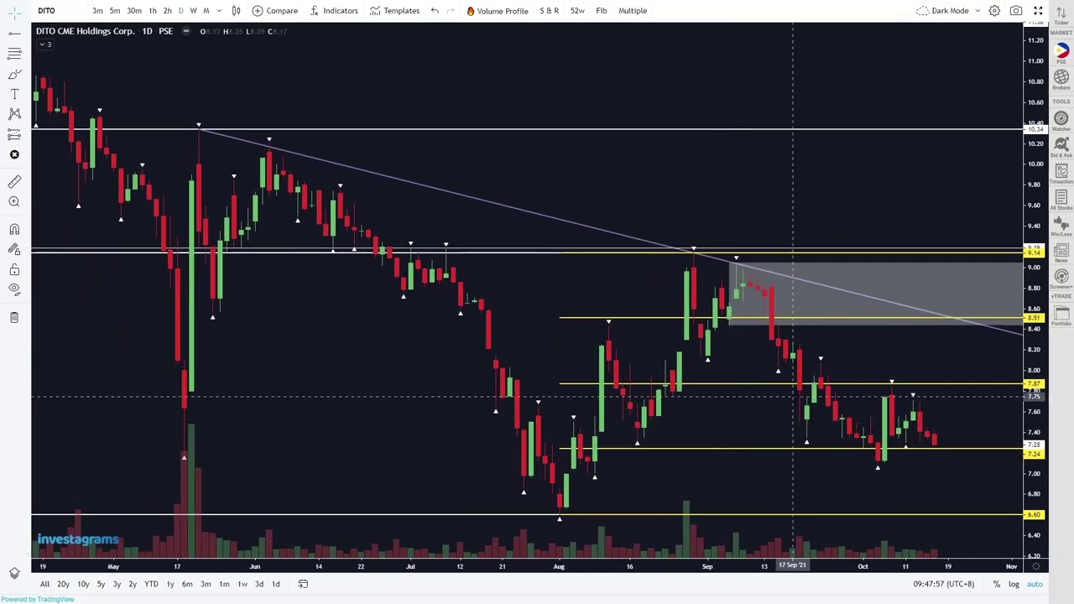
scroll(738, 419, up, 1)
scroll(739, 419, up, 1)
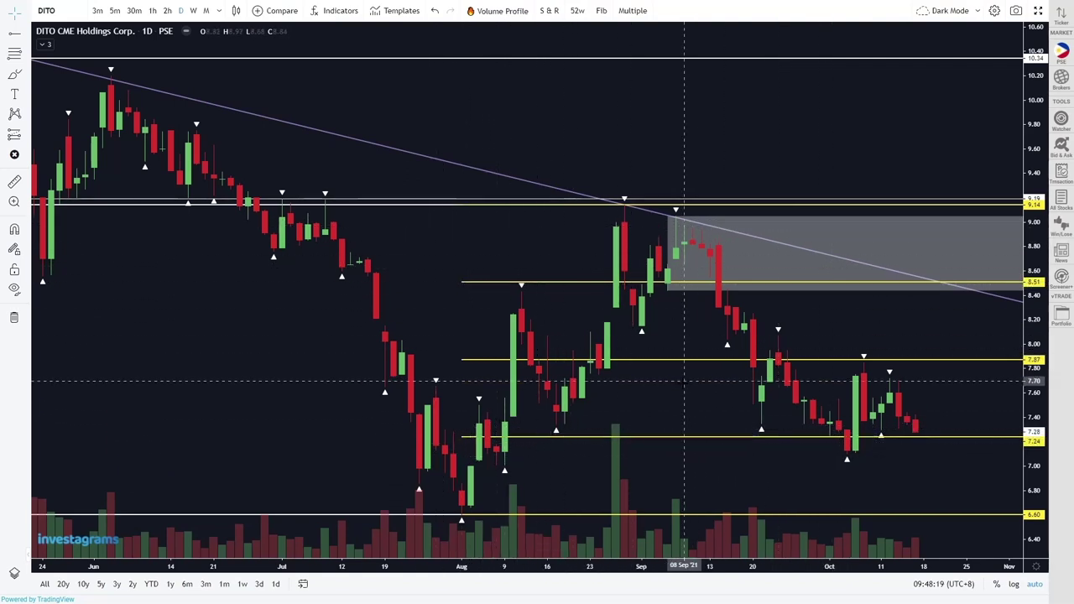
scroll(642, 451, down, 3)
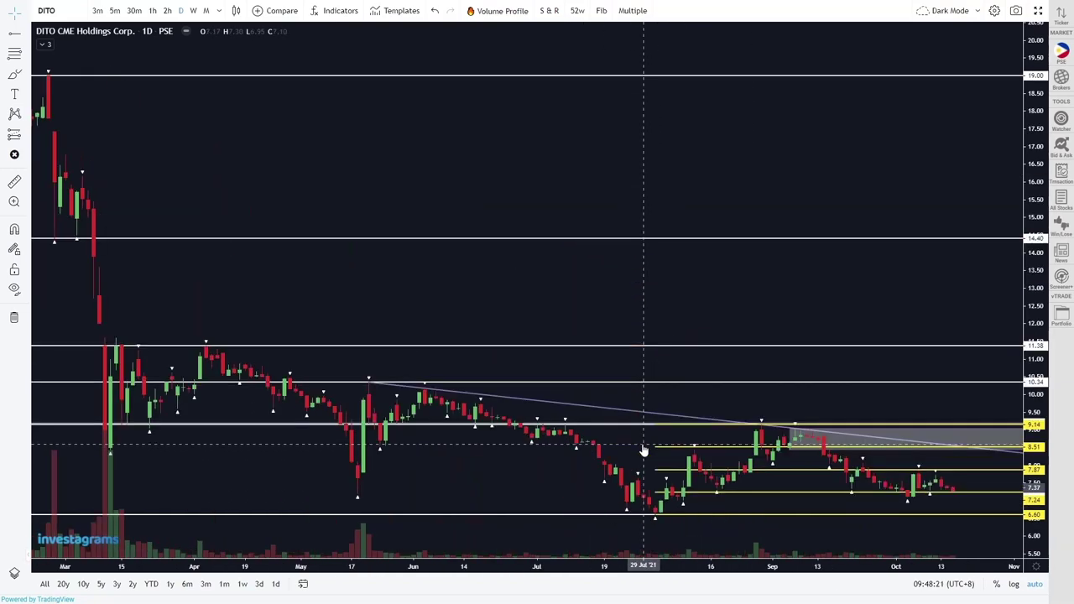
scroll(643, 451, up, 3)
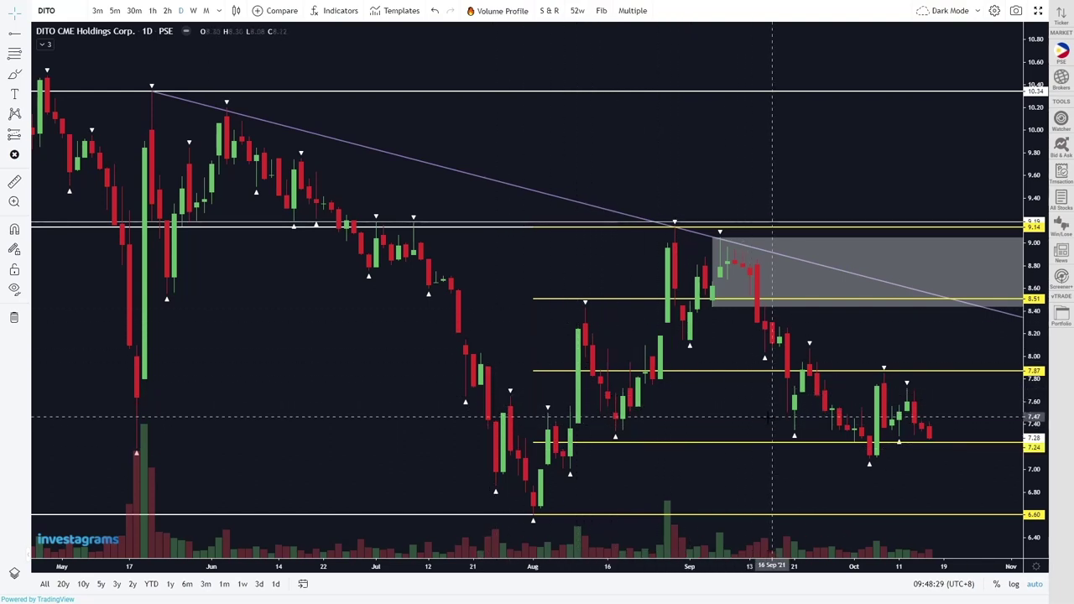
scroll(757, 430, down, 5)
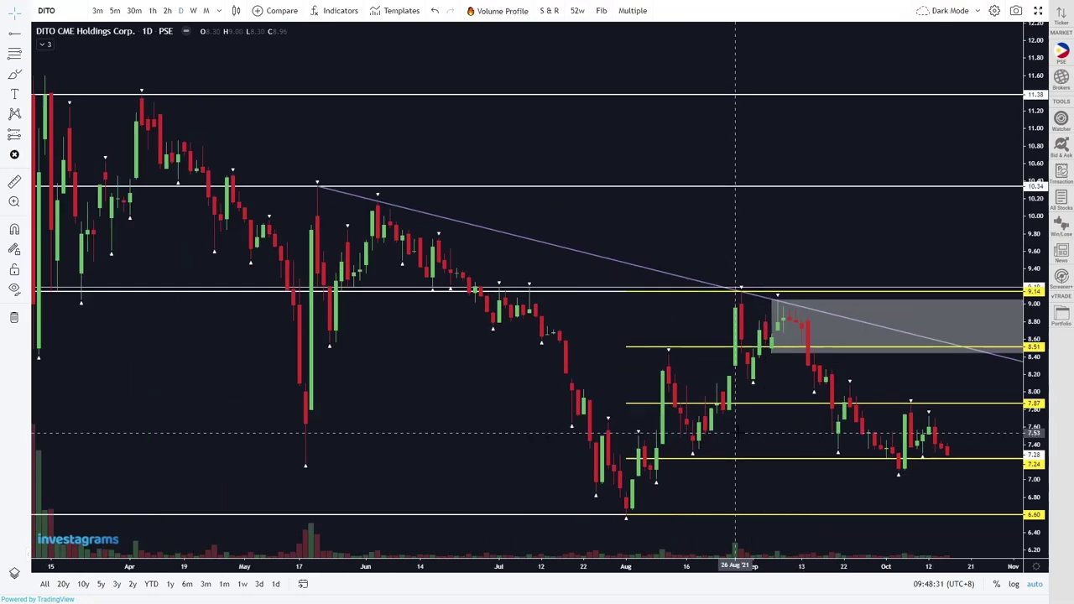
scroll(719, 437, up, 5)
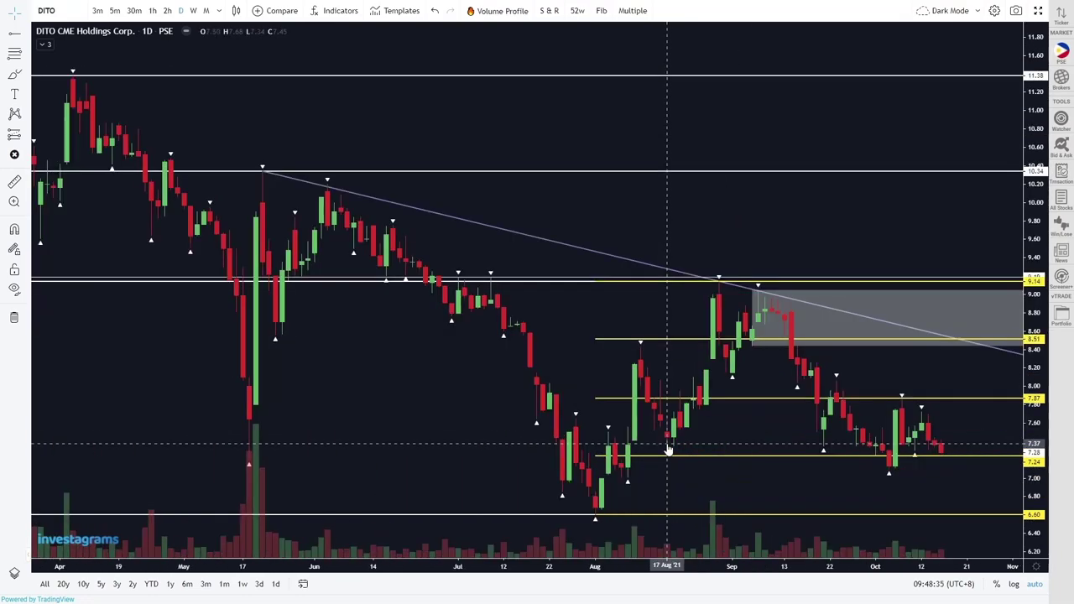
scroll(667, 450, down, 2)
scroll(646, 453, up, 2)
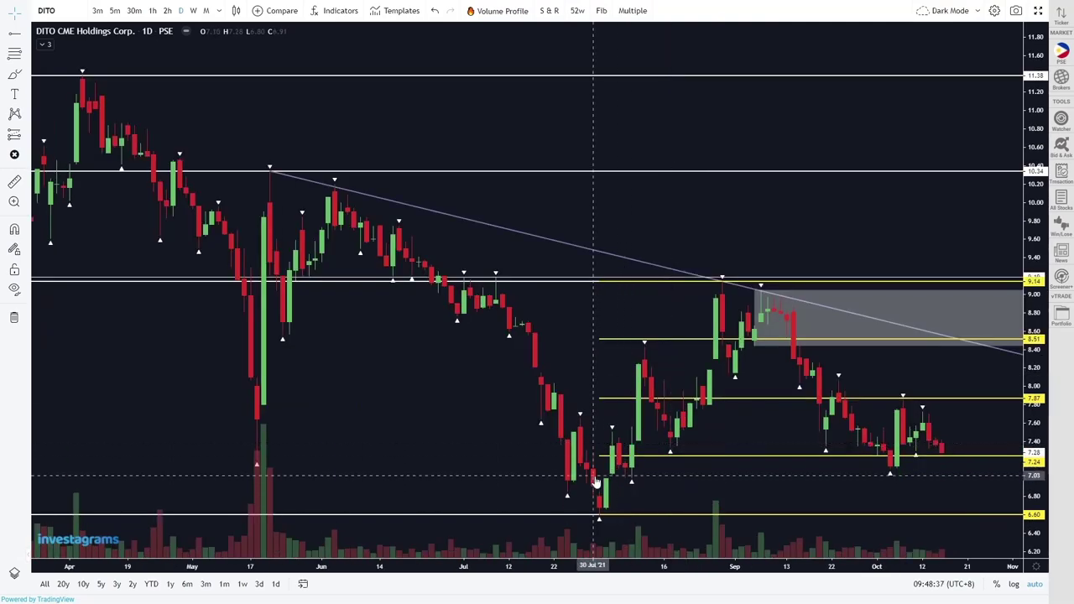
Brush arcs under the early-August and mid-August lows and over the mid-August and late-August highs on the daily chart
click(23, 84)
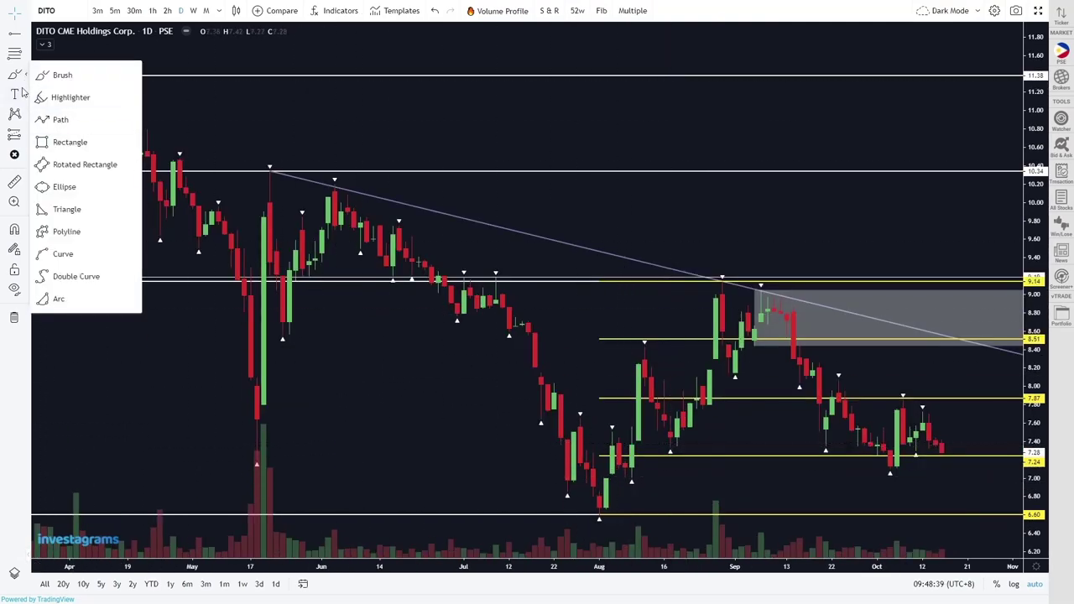
click(62, 74)
scroll(369, 352, down, 3)
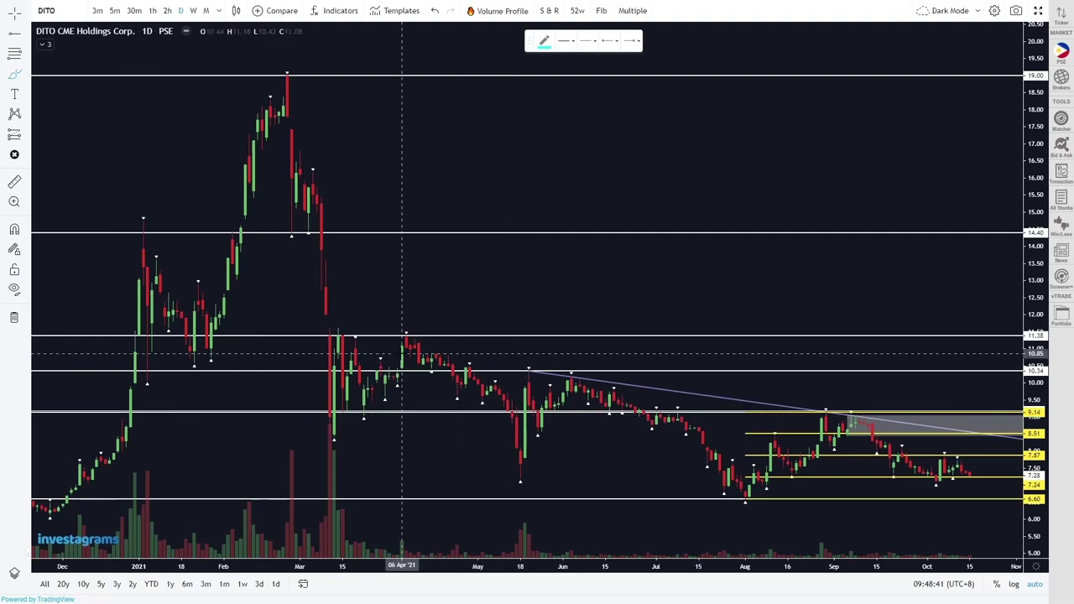
drag(717, 500, 770, 503)
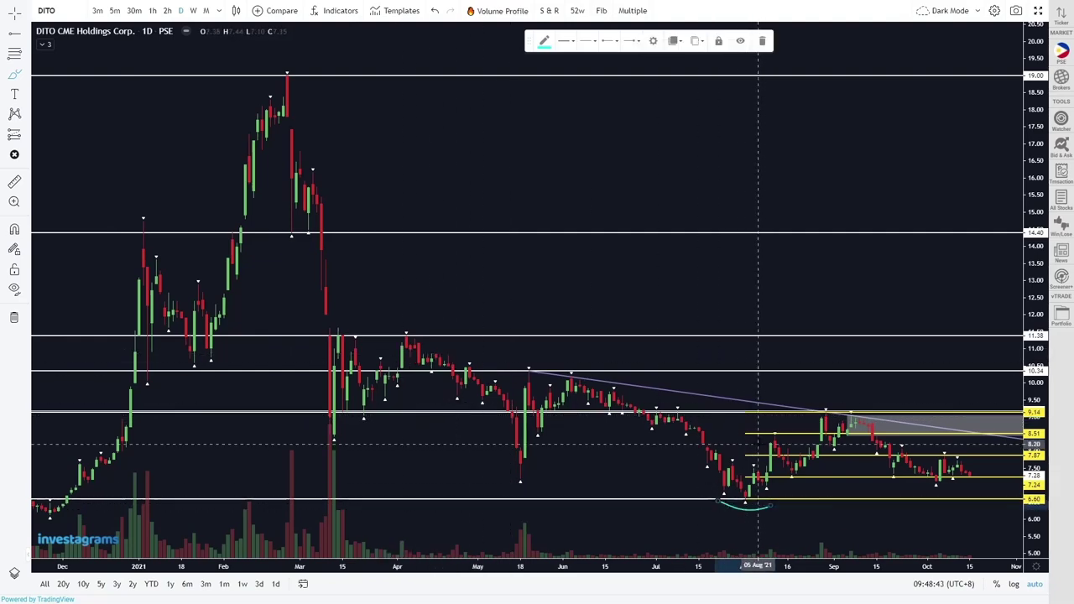
mouse_move(758, 444)
mouse_down()
mouse_move(788, 478)
mouse_move(761, 441)
mouse_move(839, 413)
mouse_up()
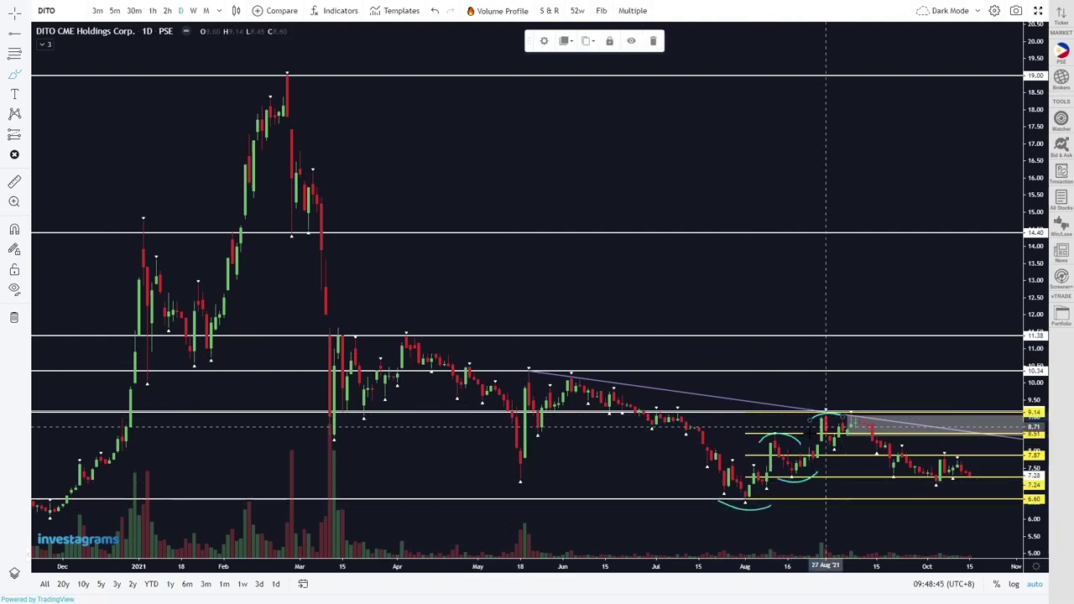
scroll(635, 403, up, 2)
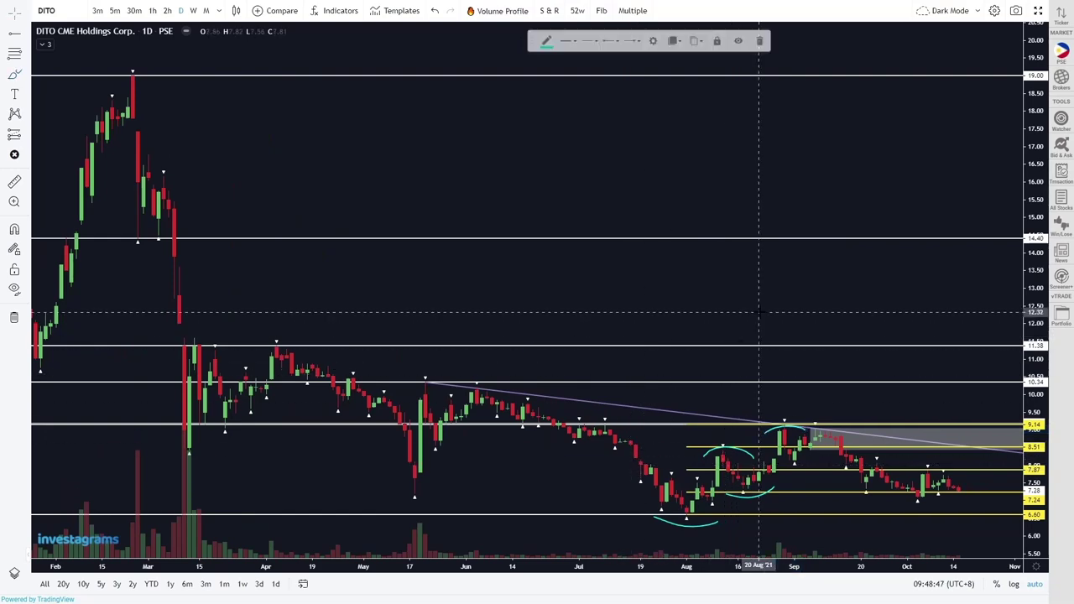
scroll(688, 311, up, 3)
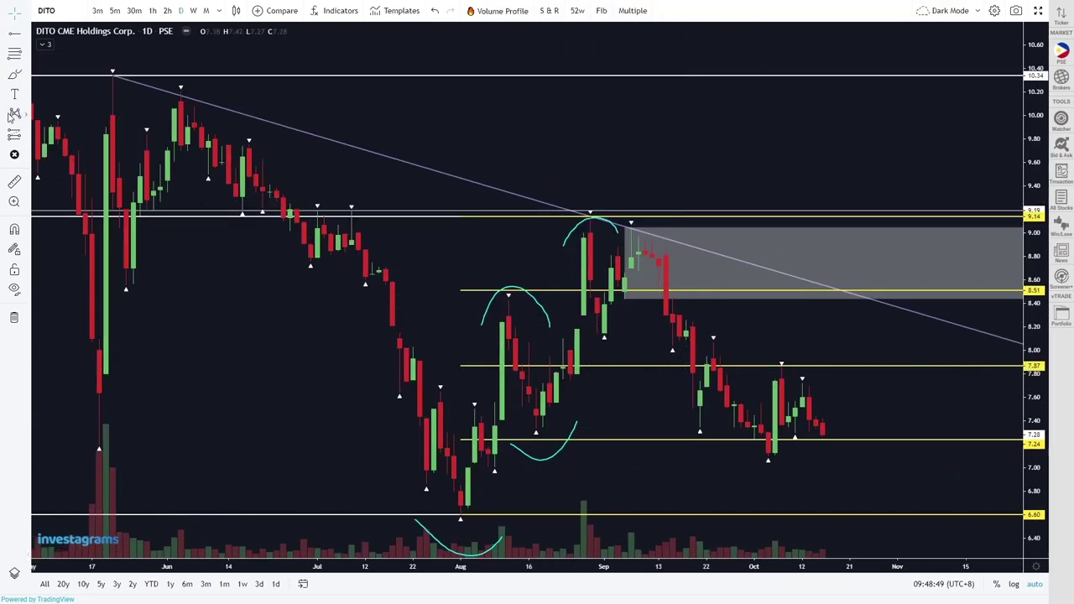
Brush arcs marking the swing highs and lows from early September through mid-October, down to the October low under 7.24
click(11, 77)
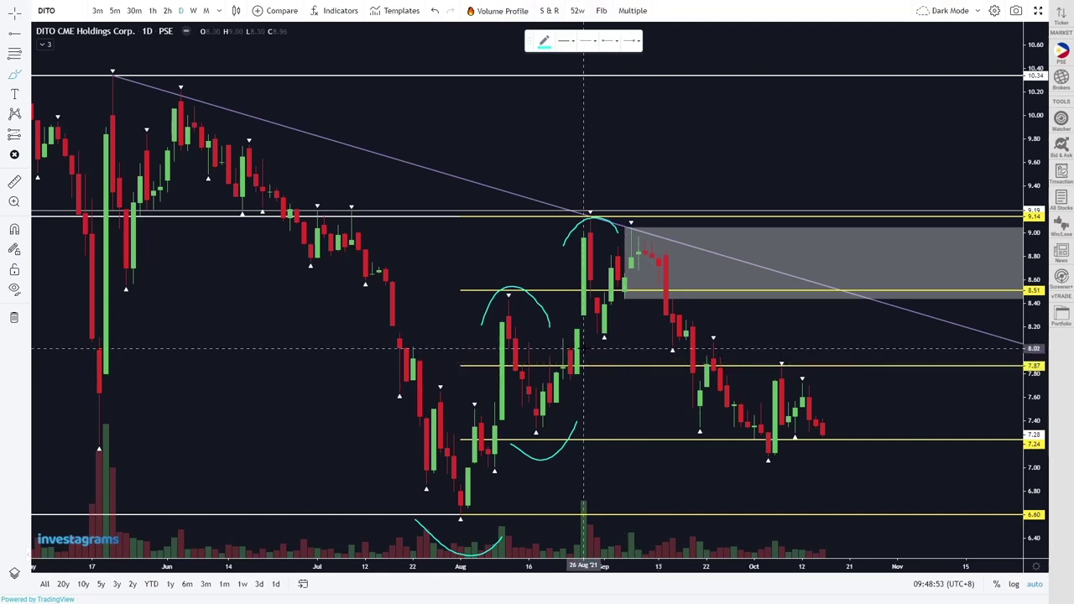
drag(614, 240, 646, 228)
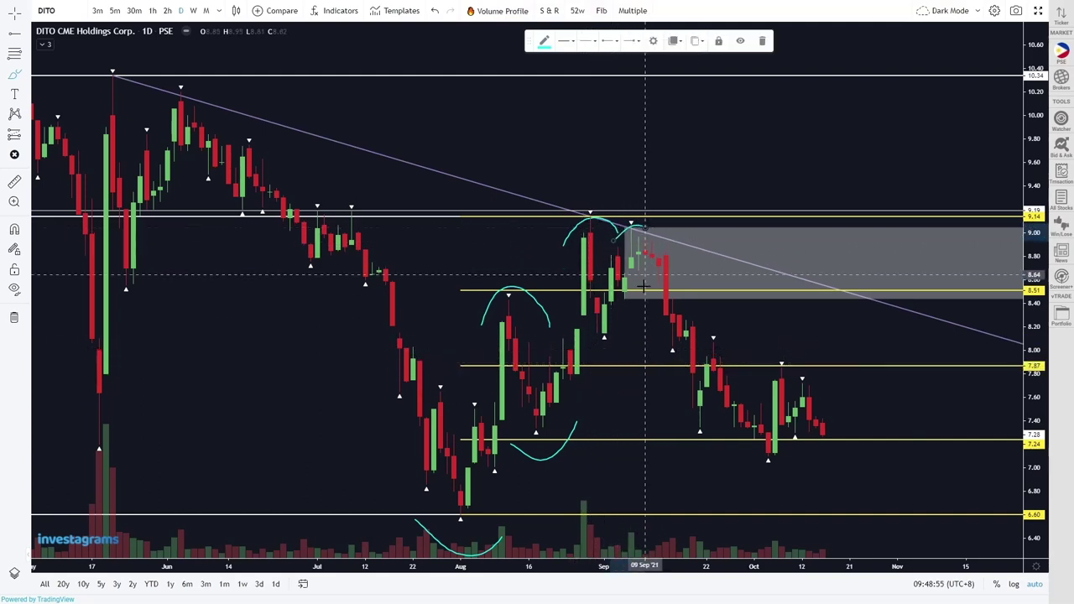
mouse_move(590, 336)
mouse_down()
mouse_move(637, 329)
mouse_move(696, 346)
mouse_move(748, 343)
mouse_up()
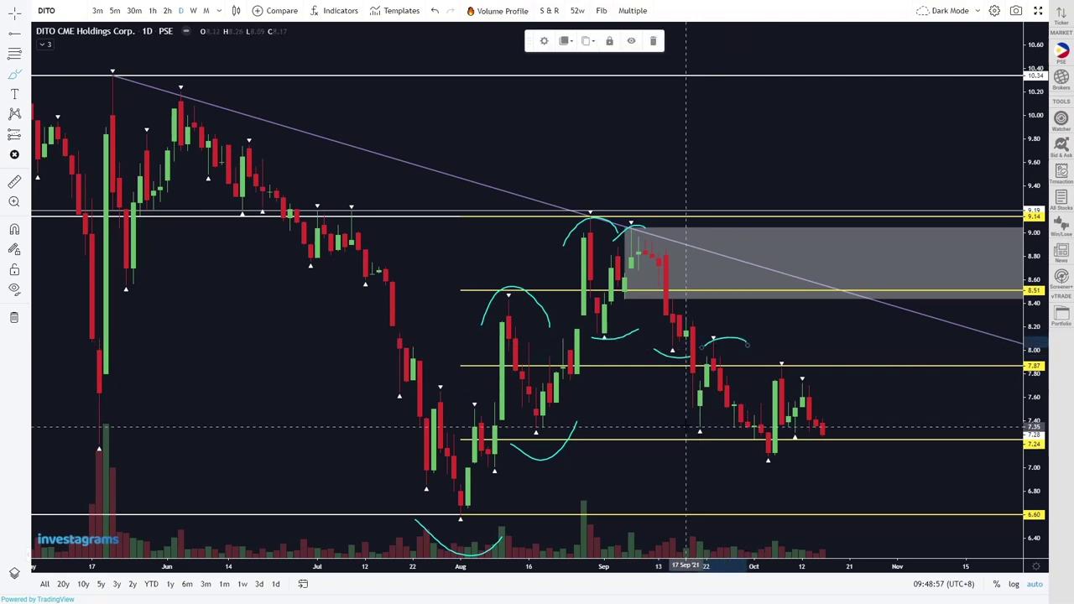
drag(686, 425, 739, 423)
drag(779, 365, 809, 365)
drag(739, 469, 797, 463)
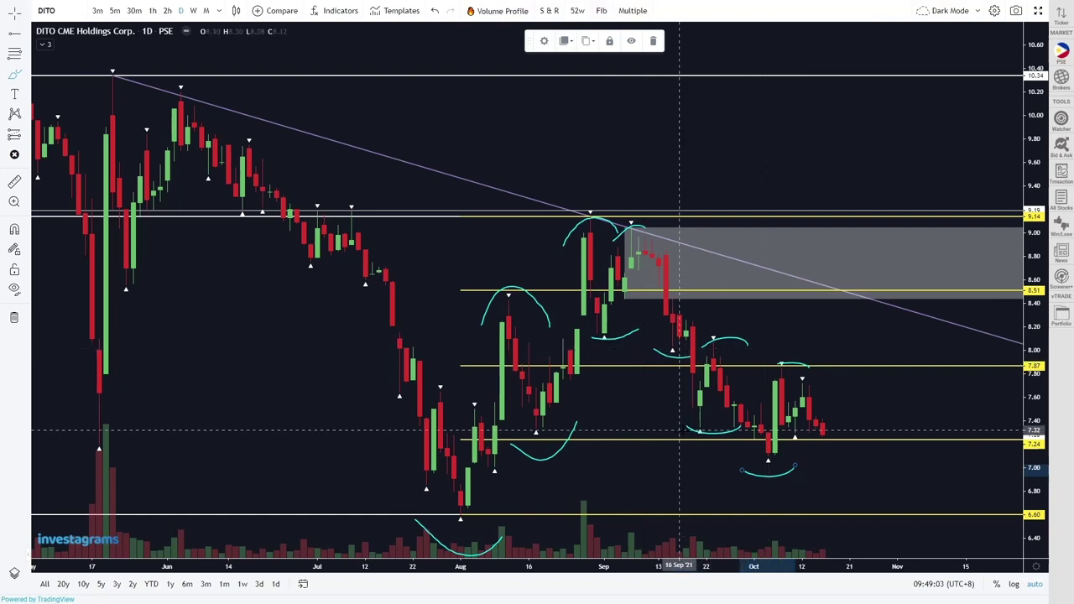
Undo all the brushed arcs on the August to October swing highs and lows
key(ctrl+z)
key(ctrl+z)
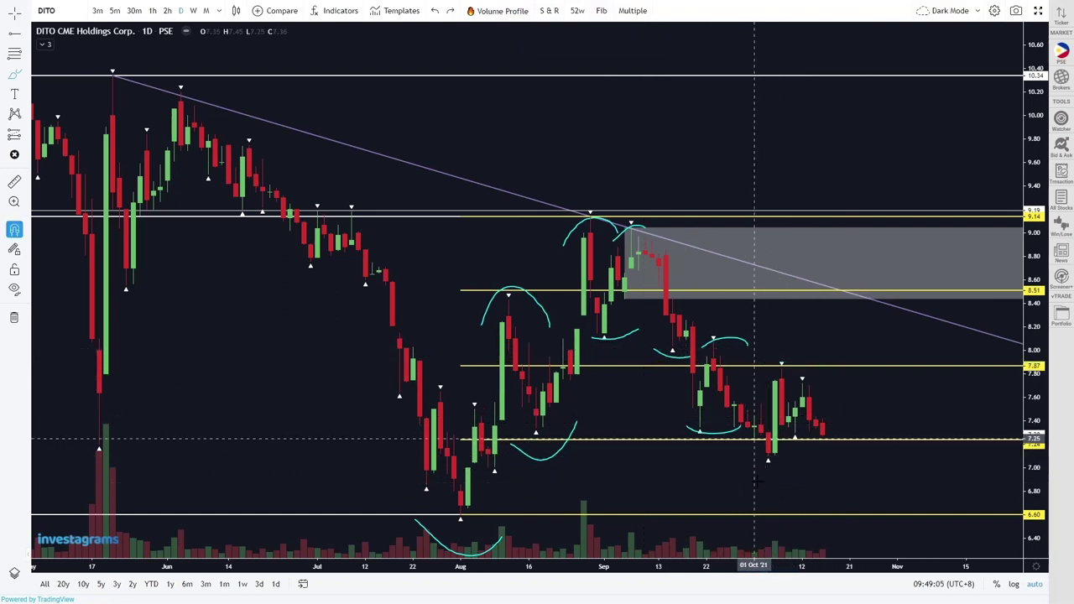
key(ctrl+z)
key(ctrl+z)
key(ctrl+z)
key(ctrl+z)
scroll(717, 420, down, 5)
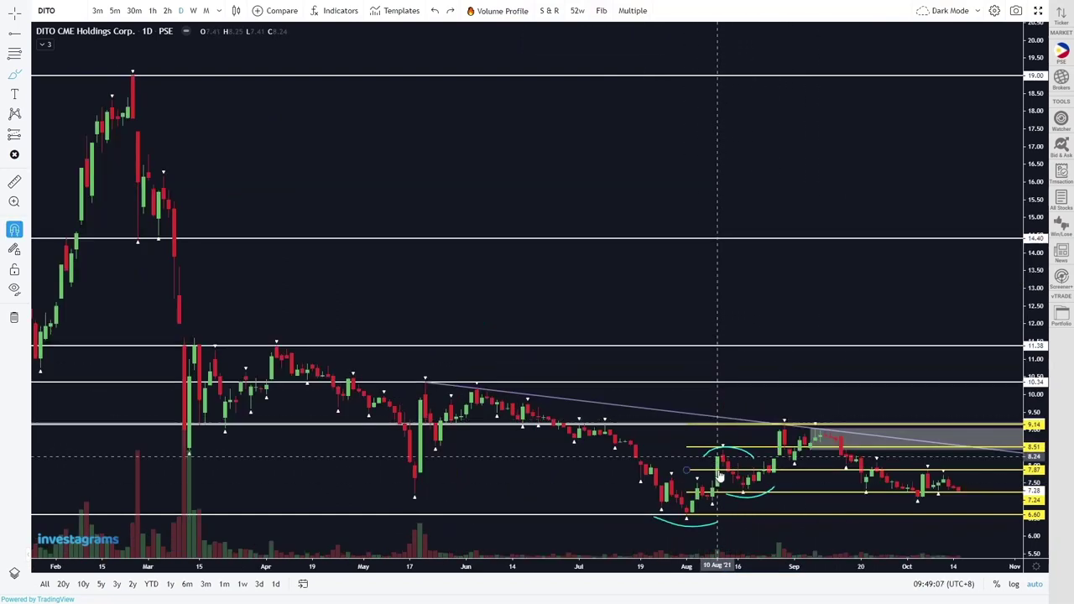
key(ctrl+z)
key(ctrl+z)
key(ctrl+z)
key(ctrl+z)
Examine the daily swings between the 6.60 and 9.14 levels since August against the wider decline from the 19.00 high
scroll(675, 444, up, 6)
scroll(671, 448, up, 2)
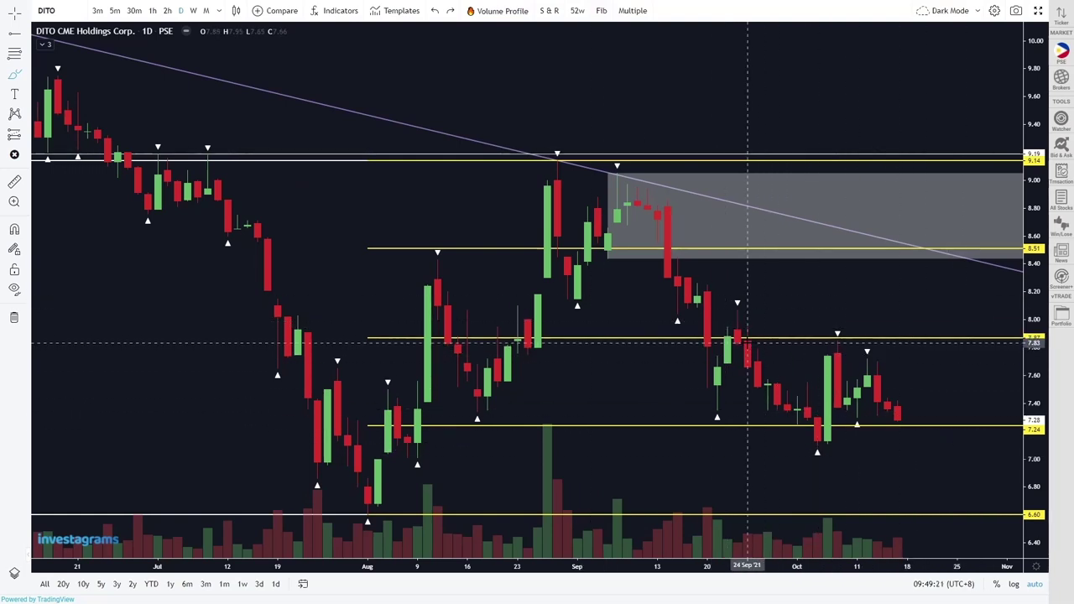
scroll(511, 160, down, 1)
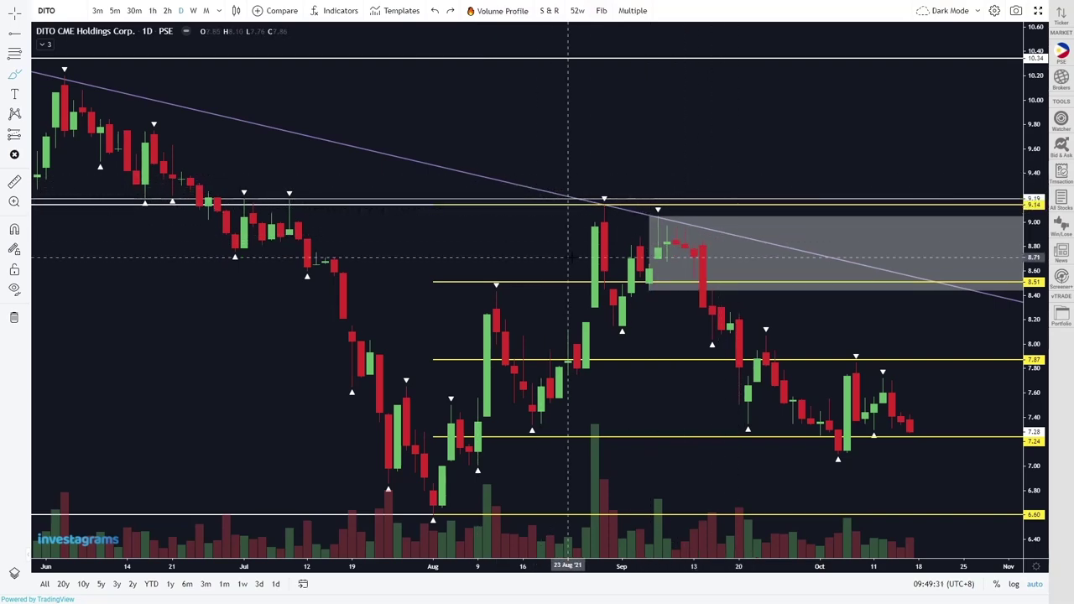
scroll(640, 318, down, 4)
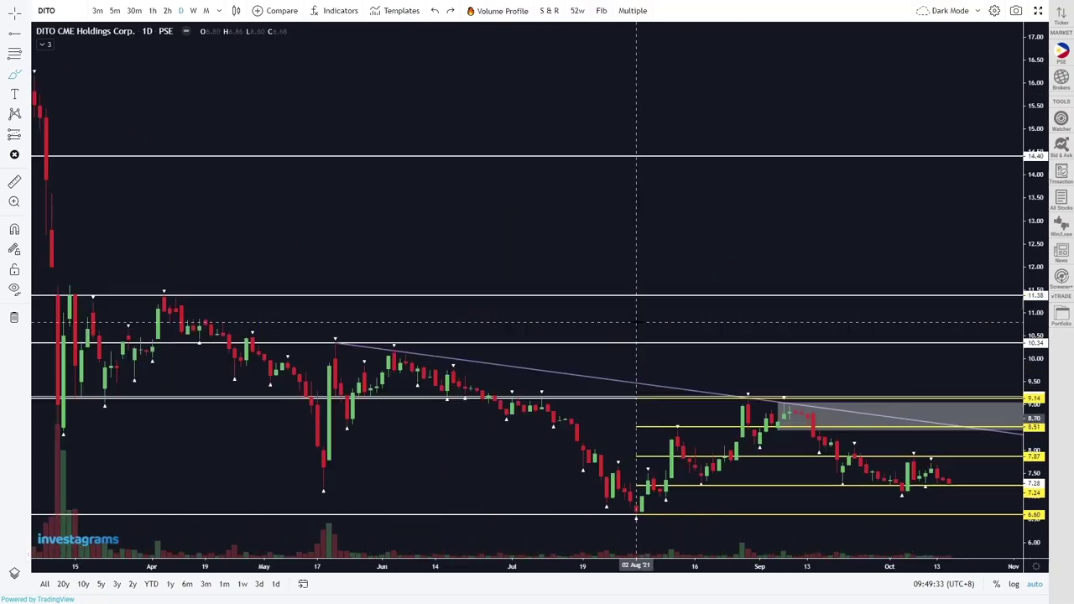
scroll(636, 322, down, 2)
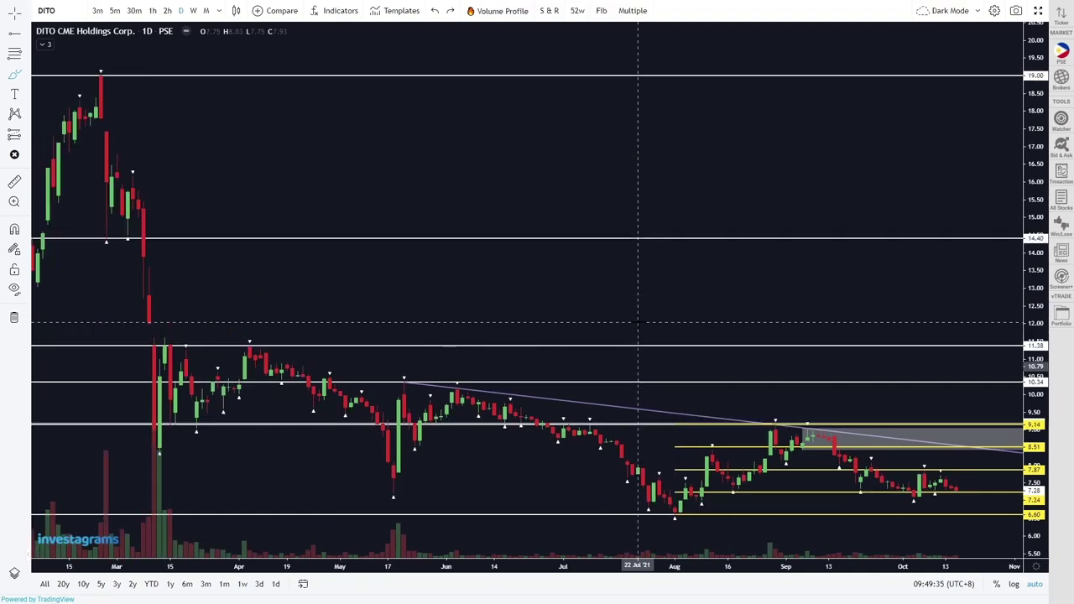
scroll(640, 321, up, 3)
scroll(640, 322, up, 3)
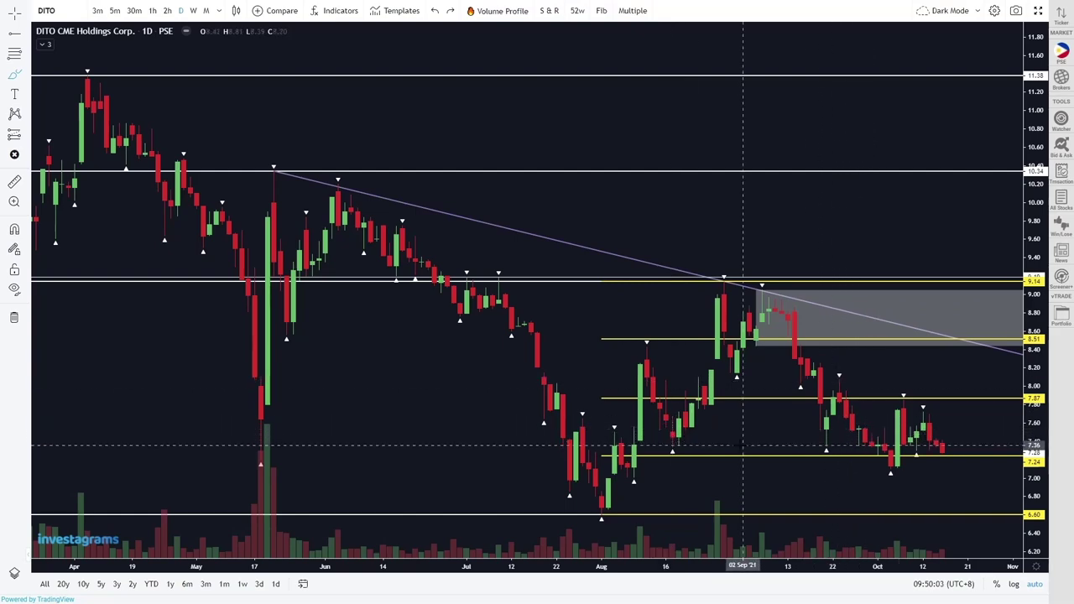
scroll(753, 437, down, 2)
scroll(752, 437, up, 2)
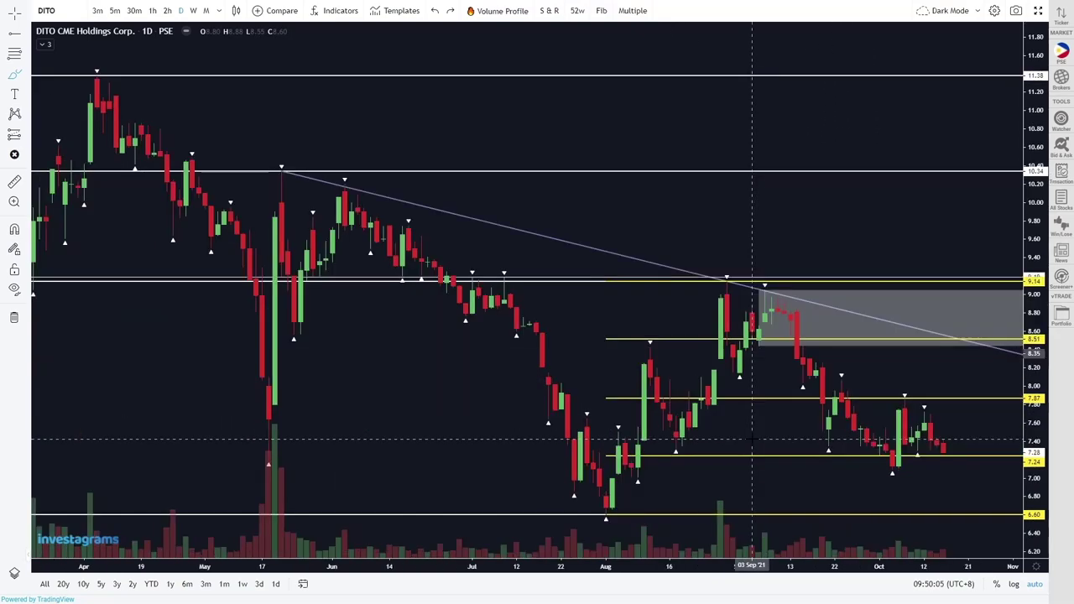
Examine the long-term daily rise from the March 2020 low to the 19.00 peak and the drop that follows it
scroll(752, 437, down, 4)
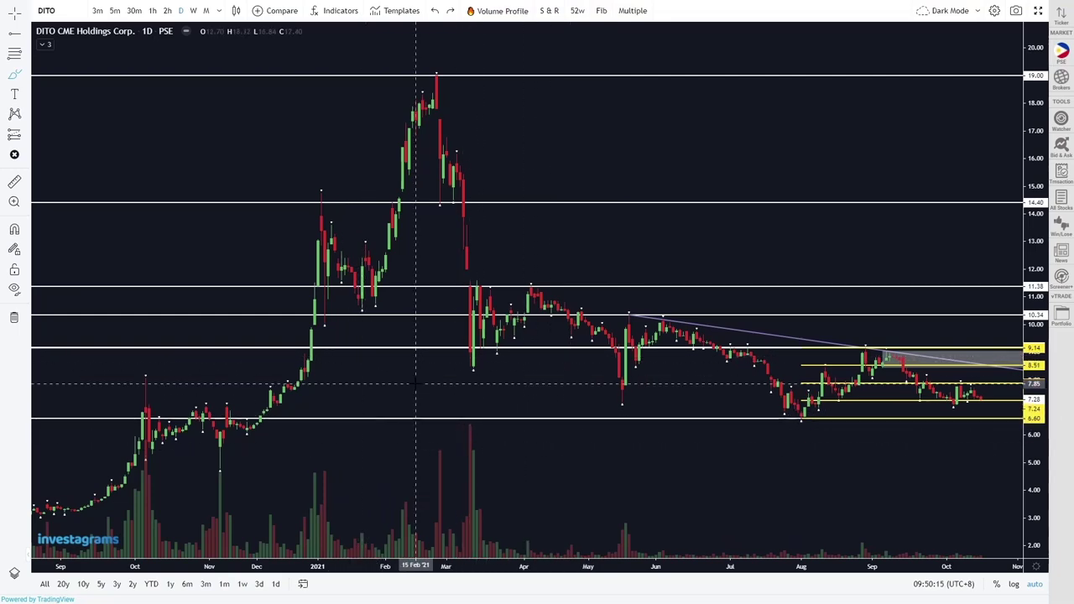
scroll(416, 383, up, 2)
scroll(416, 383, down, 2)
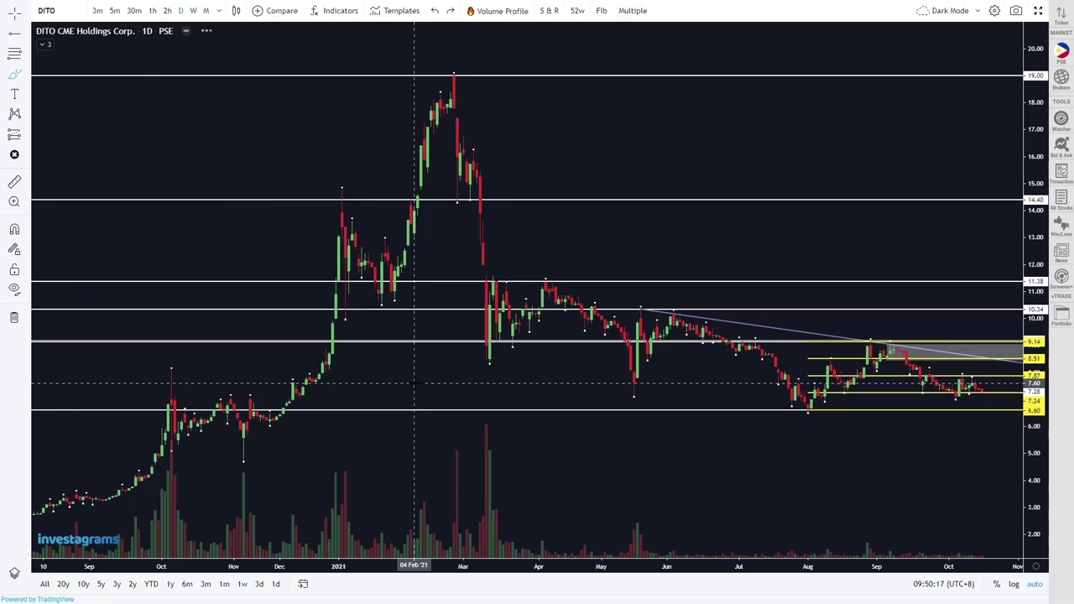
scroll(415, 383, down, 2)
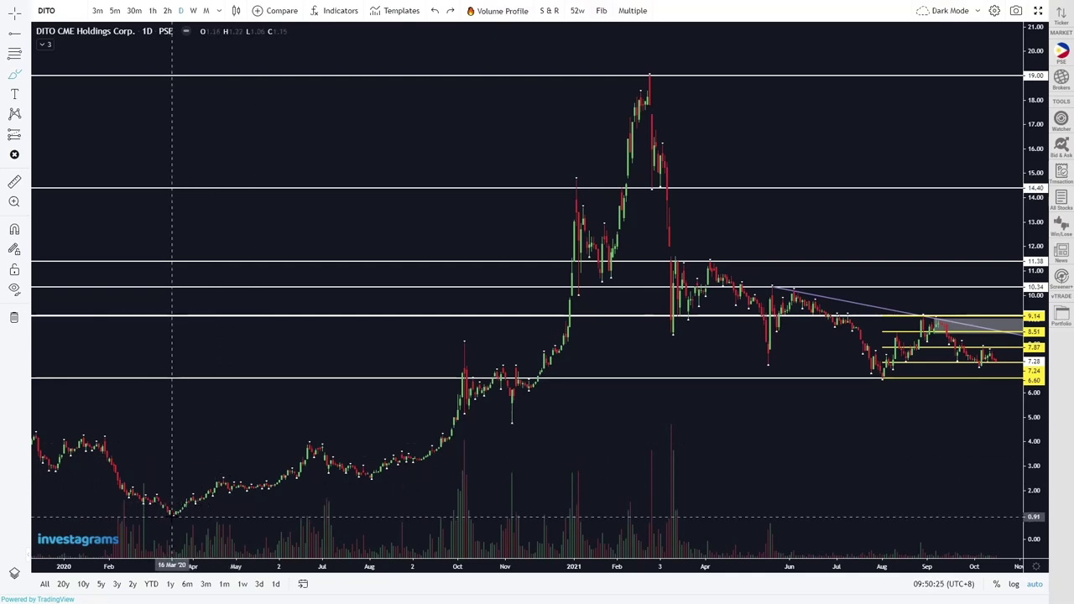
scroll(172, 517, up, 3)
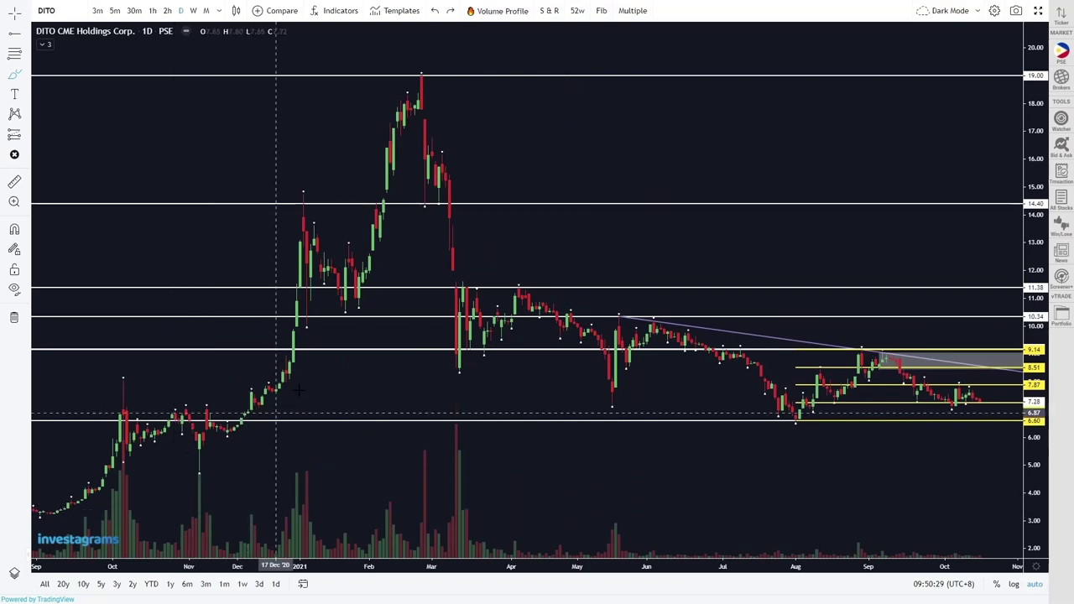
scroll(384, 379, up, 1)
scroll(384, 374, up, 2)
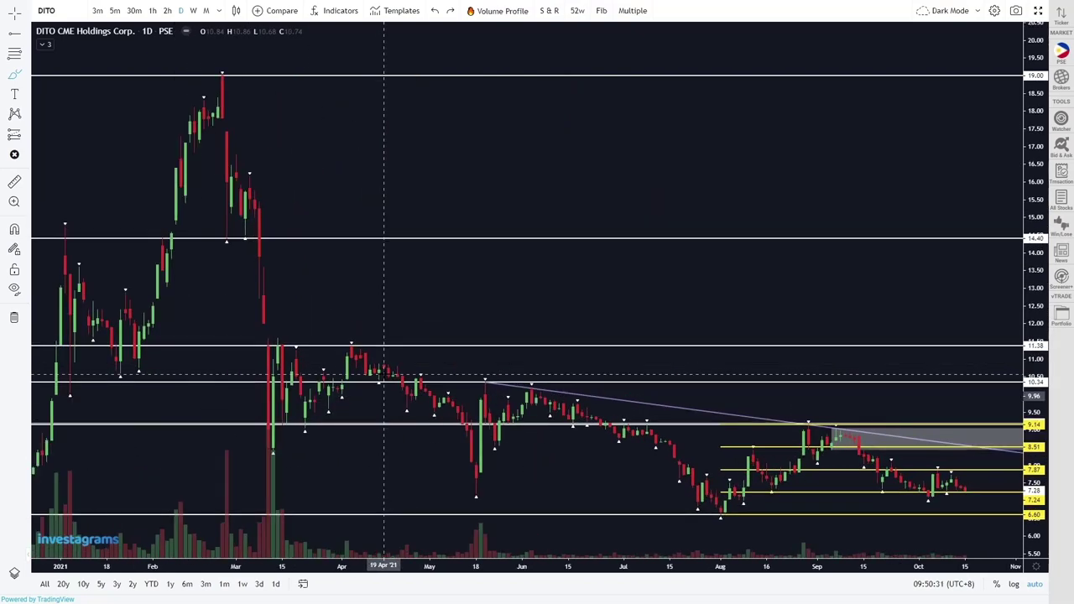
Compare the decline since March 2021 with the descending trendline, the gray zone and the latest October candles
scroll(385, 374, down, 1)
scroll(385, 379, up, 1)
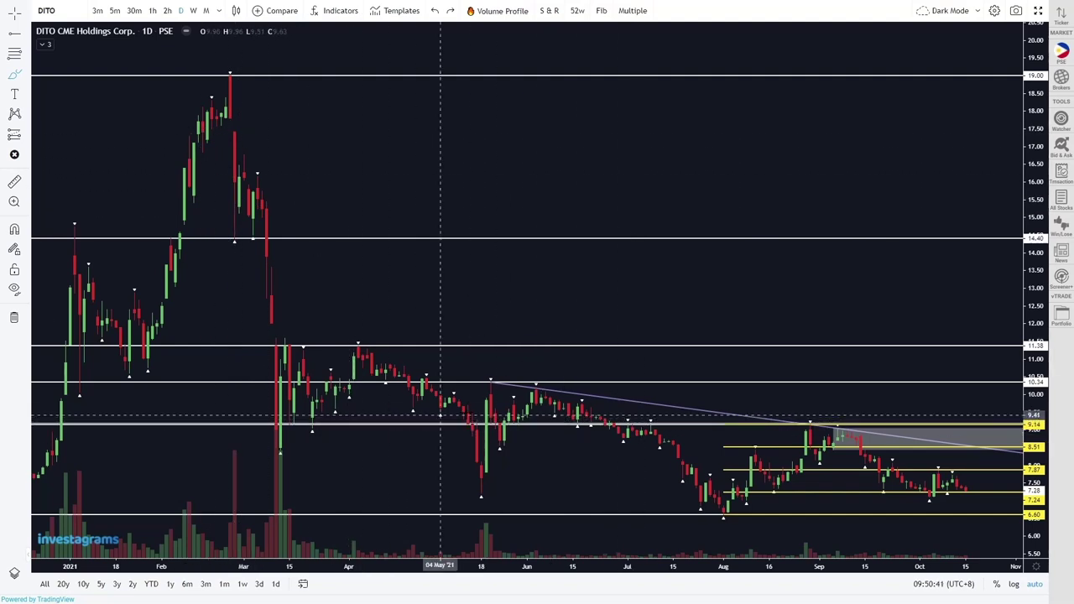
scroll(633, 390, up, 3)
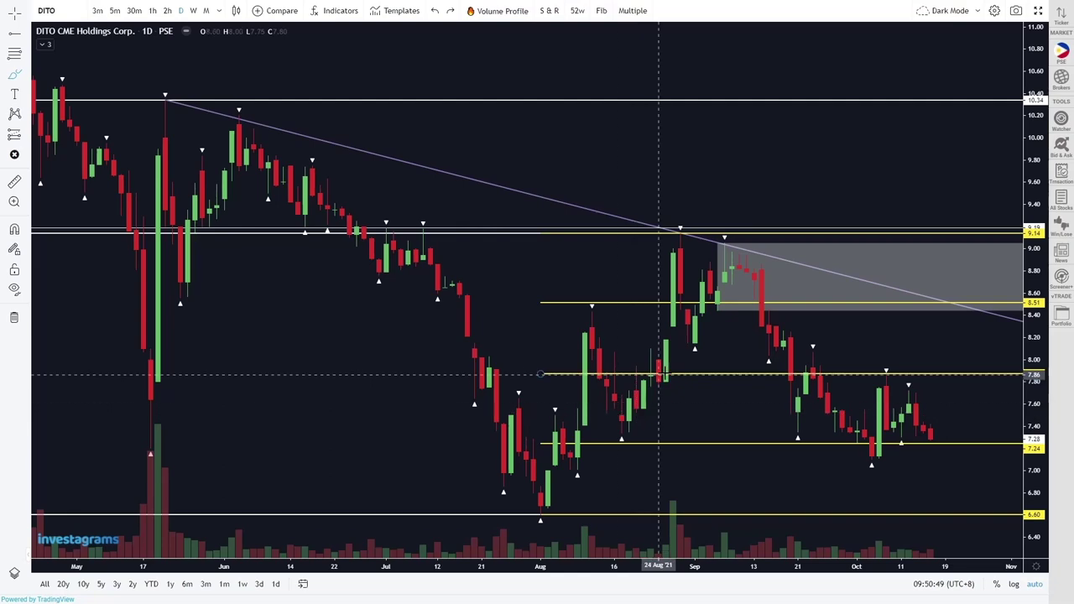
scroll(842, 420, down, 5)
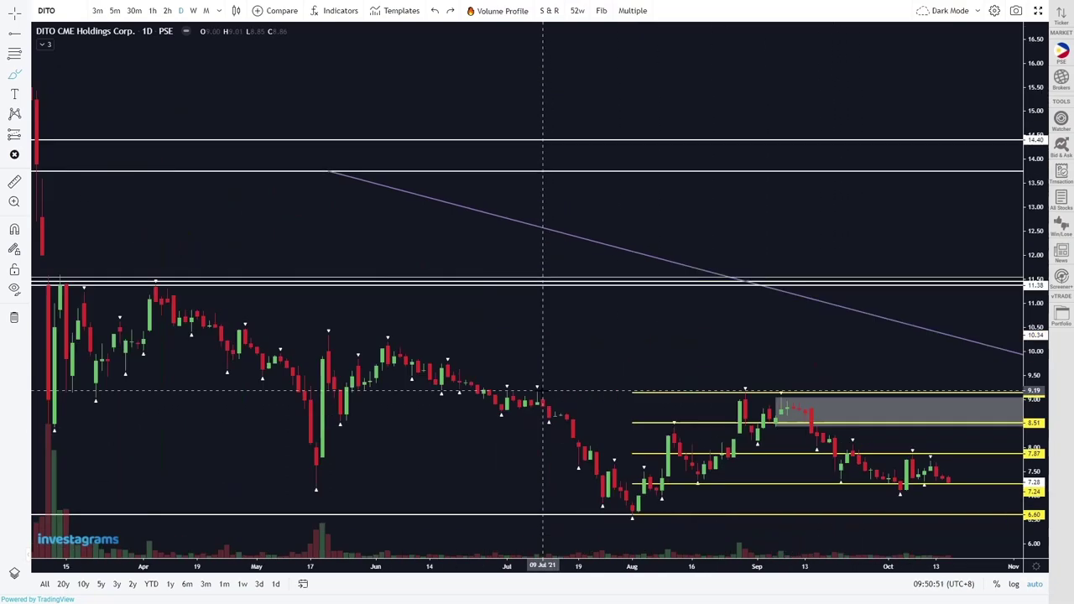
scroll(357, 338, up, 1)
scroll(361, 338, down, 1)
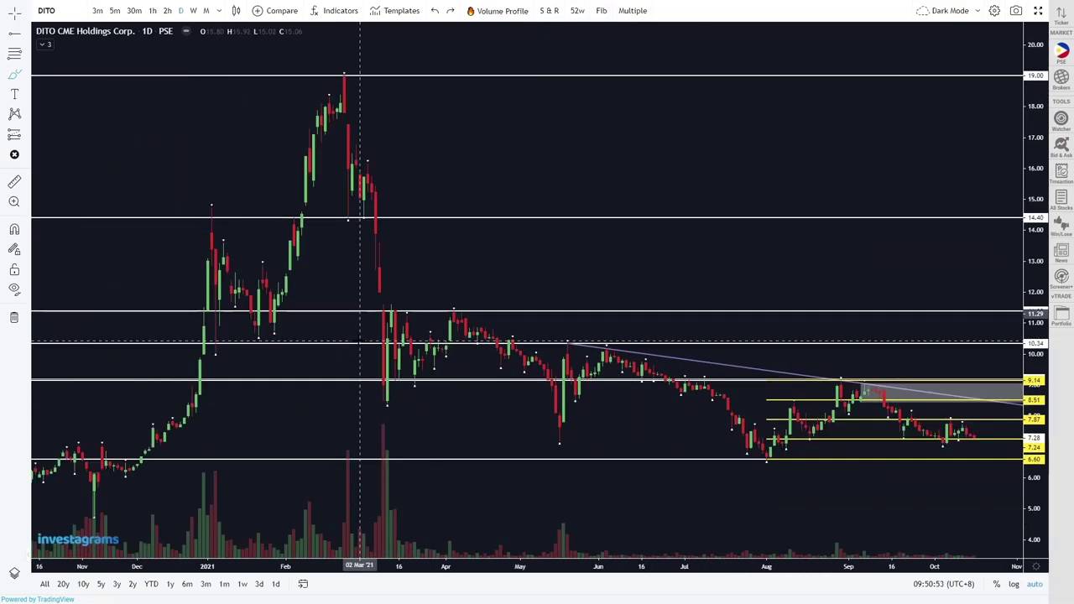
scroll(514, 308, up, 4)
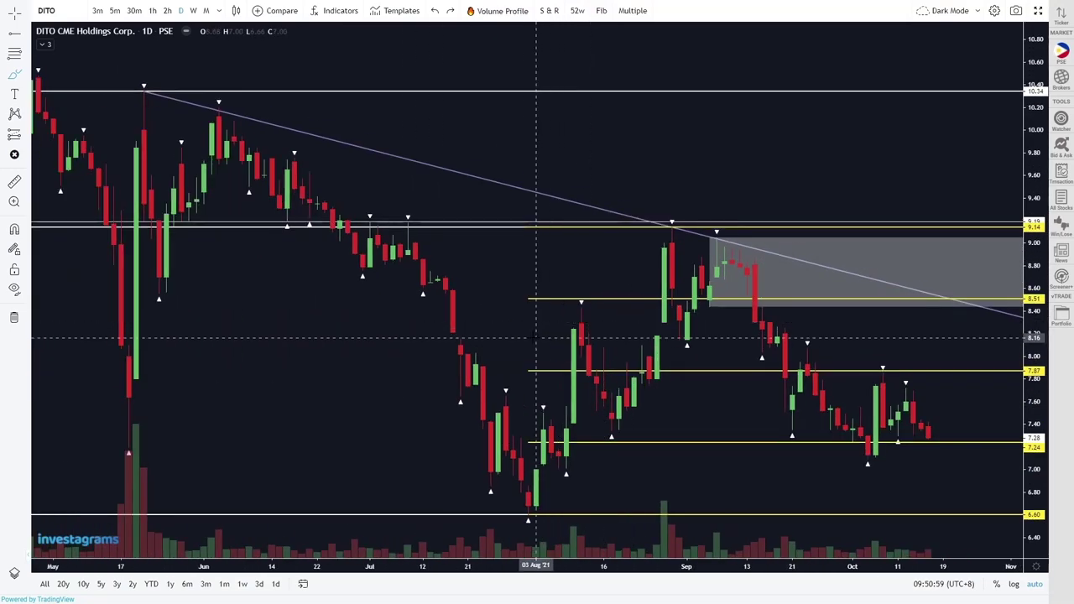
scroll(535, 338, down, 2)
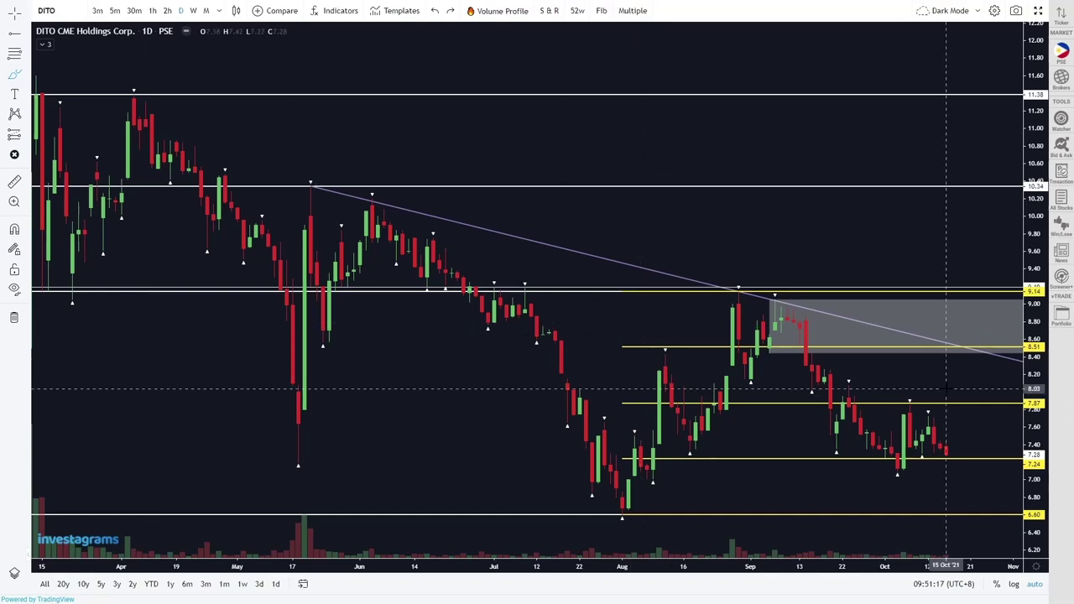
Brush a possible price path from the latest October candle up to about 8.00 in November, and undo it
drag(803, 421, 696, 422)
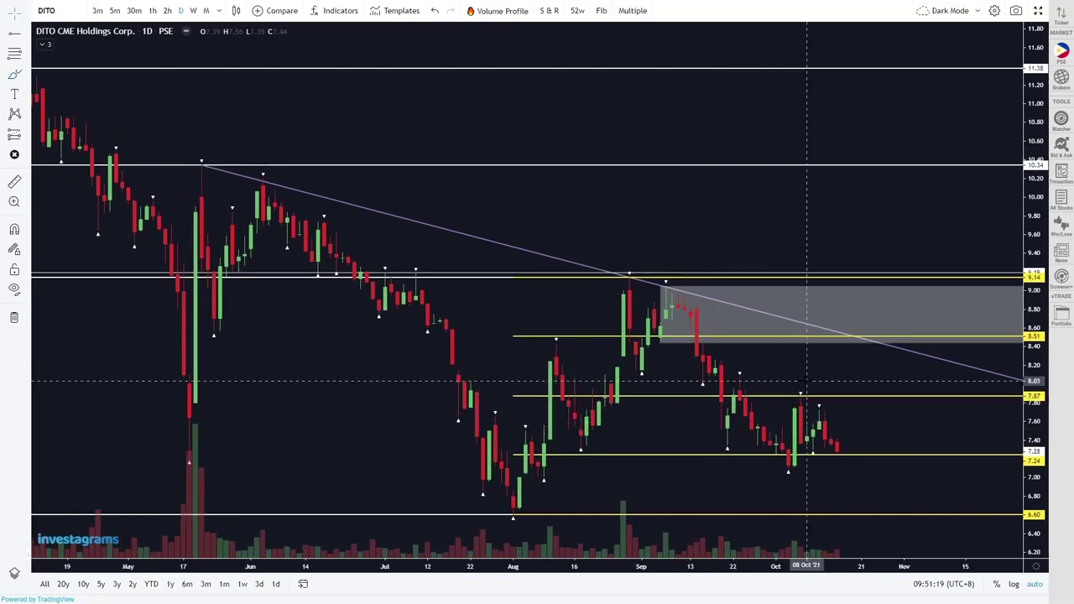
click(15, 76)
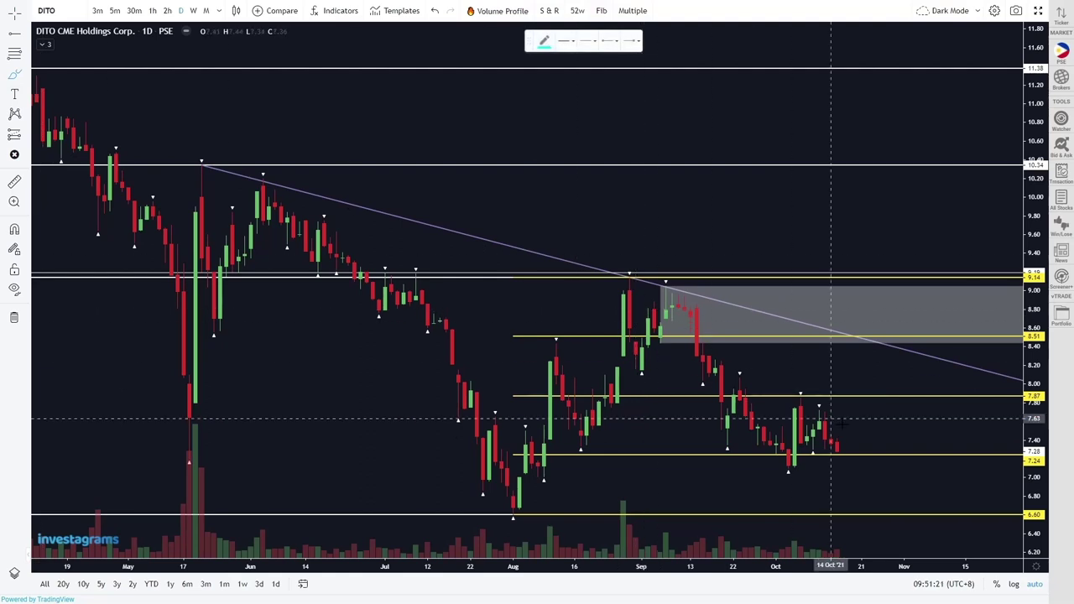
mouse_move(845, 438)
mouse_down()
mouse_move(865, 380)
mouse_move(902, 352)
mouse_move(932, 382)
mouse_move(967, 383)
mouse_up()
key(ctrl+z)
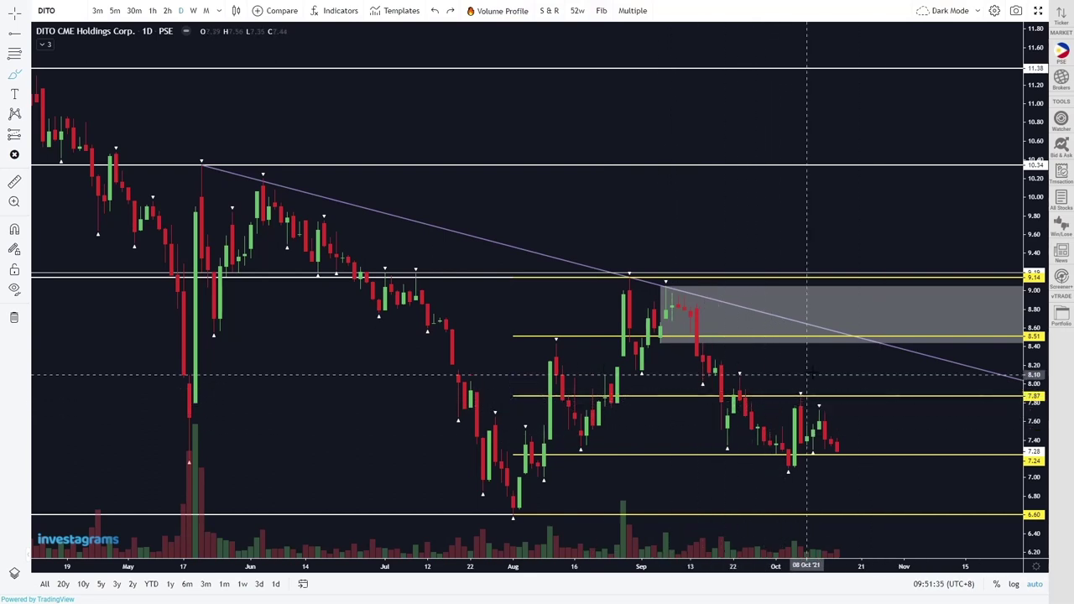
Brush an X on the 9.14 level and a steep rising path from the latest candle through it, and undo the strokes
mouse_move(914, 267)
mouse_down()
mouse_move(886, 290)
mouse_move(916, 292)
mouse_up()
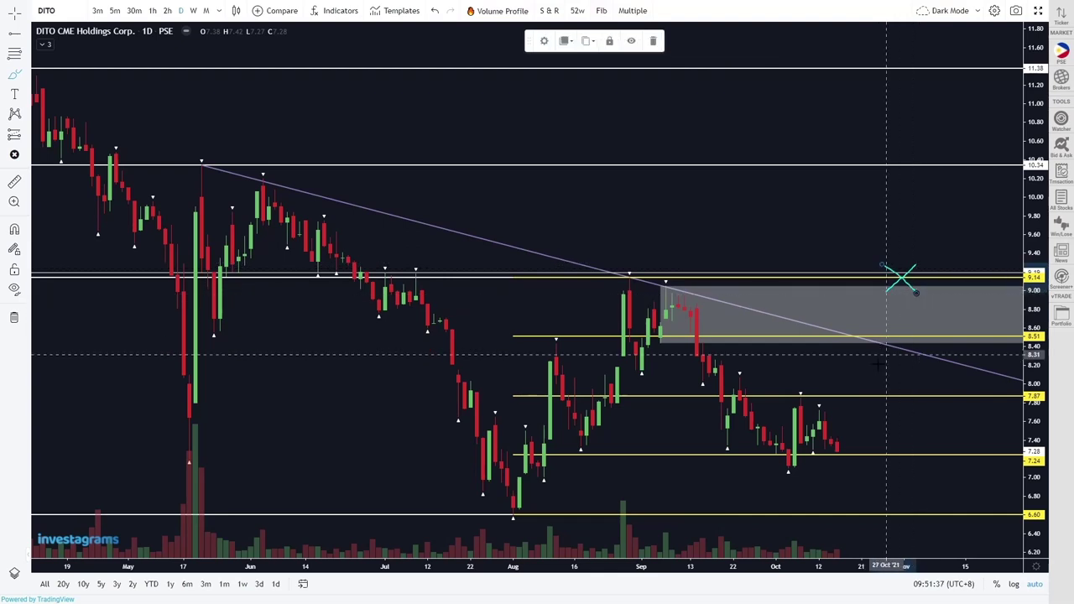
mouse_move(843, 437)
mouse_down()
mouse_move(909, 256)
mouse_move(922, 282)
mouse_up()
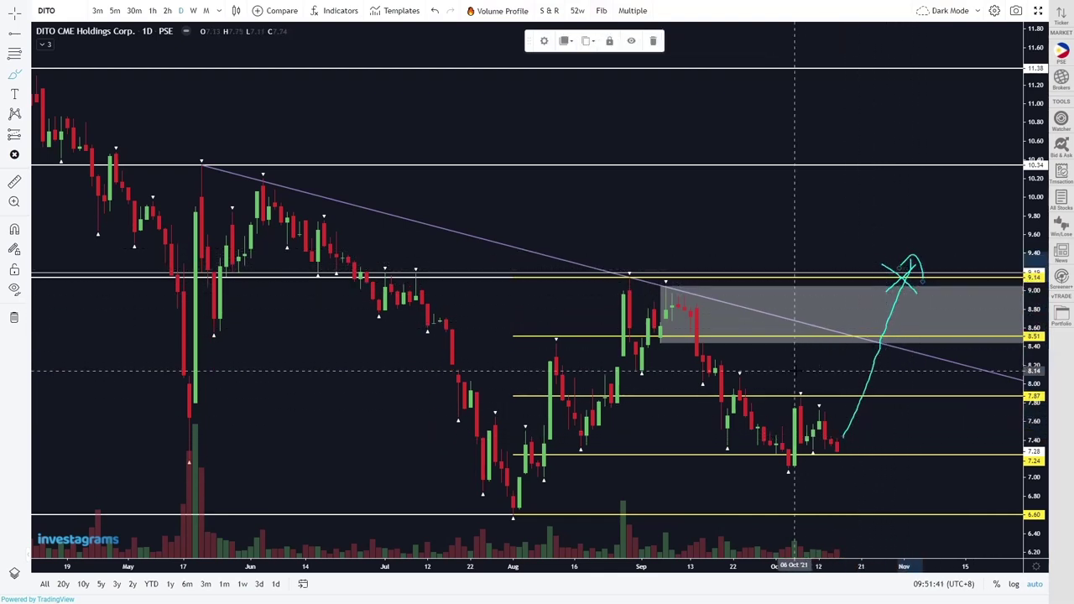
key(ctrl+z)
key(ctrl+z)
key(ctrl+z)
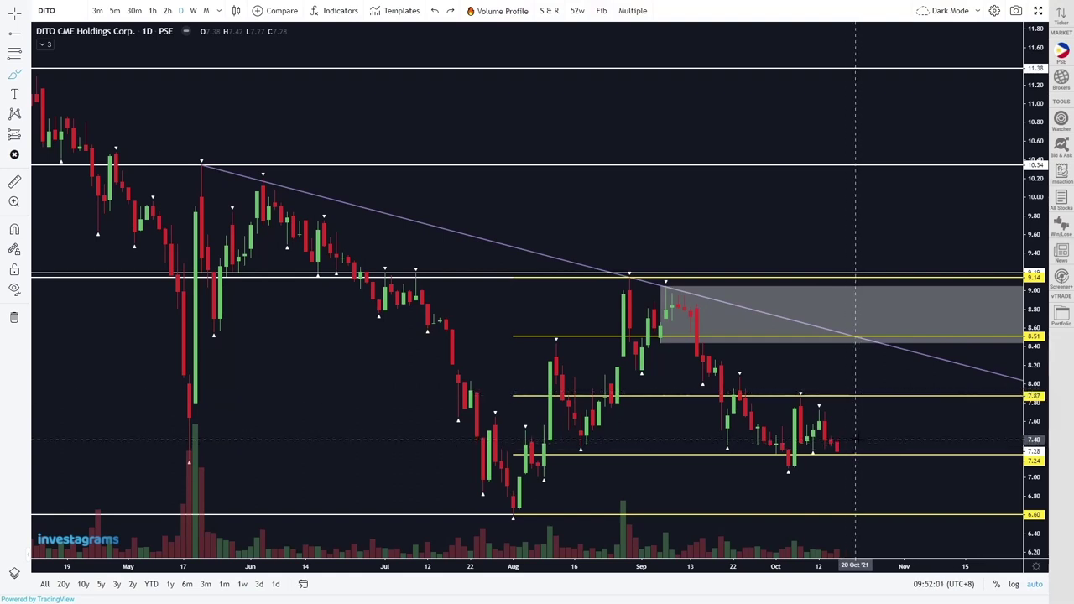
Brush a sideways zigzag path between the 7.24 and 7.87 rays from the latest candle to early November, and undo it
mouse_move(849, 446)
mouse_down()
mouse_move(915, 410)
mouse_move(922, 441)
mouse_up()
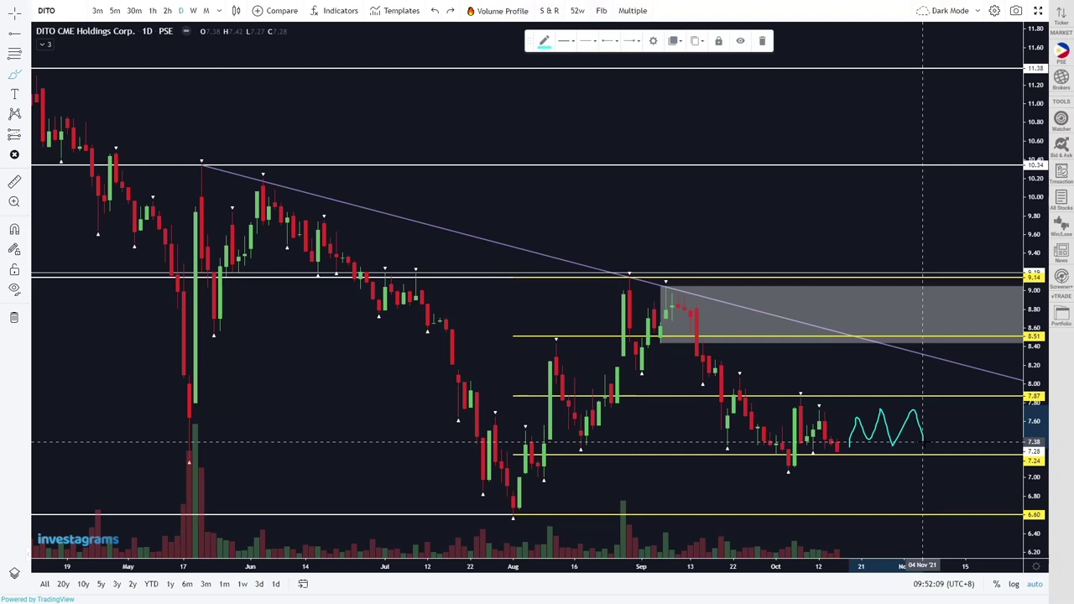
drag(923, 441, 923, 439)
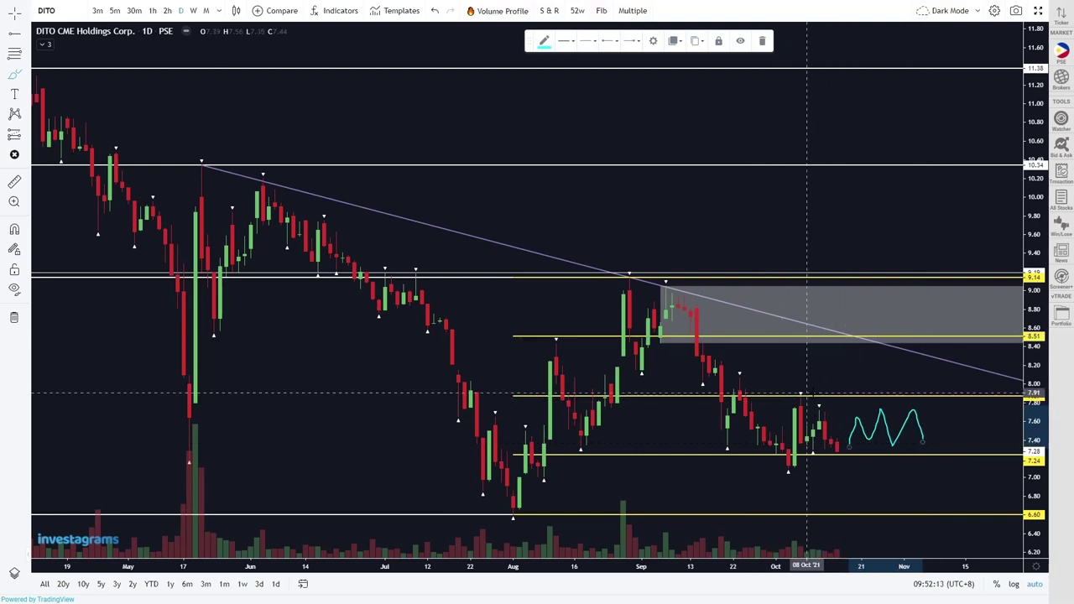
click(662, 290)
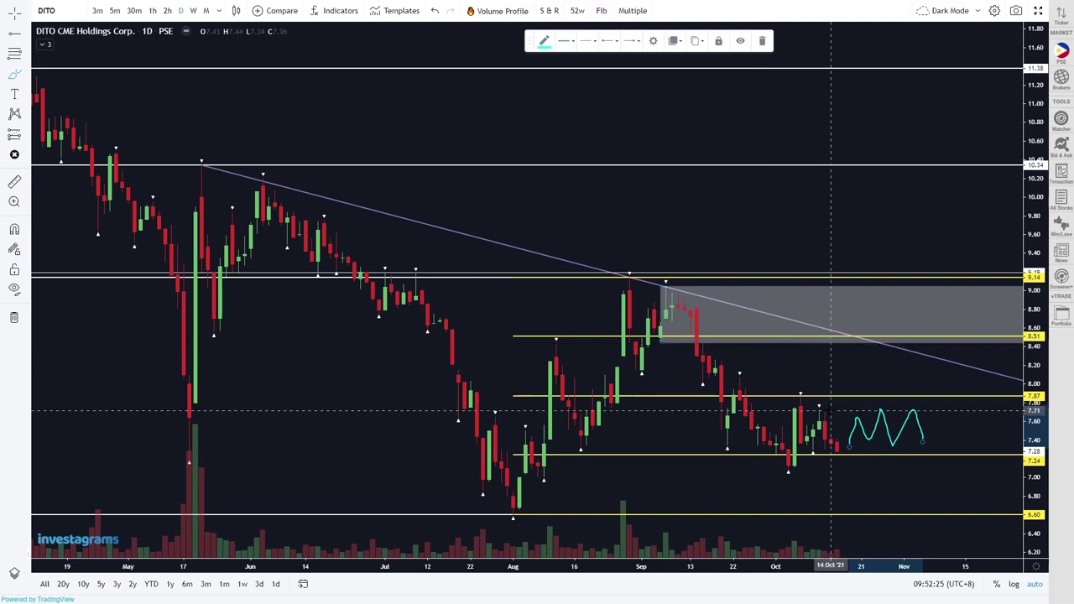
key(ctrl+z)
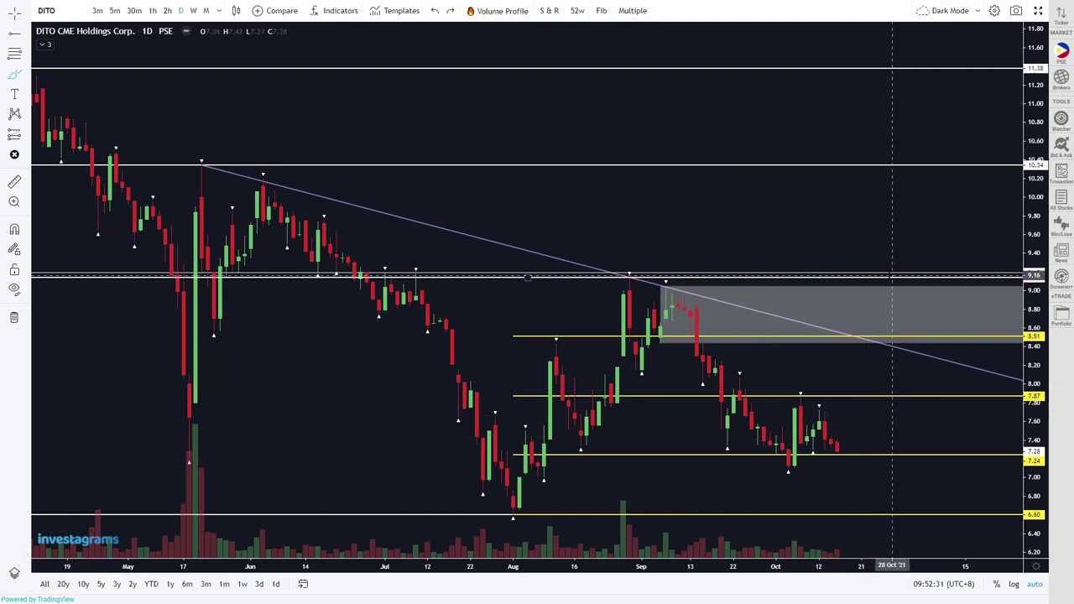
Delete the yellow horizontal rays at 9.14, 8.51, 7.87, 7.24 and 6.60 from the daily chart
click(890, 276)
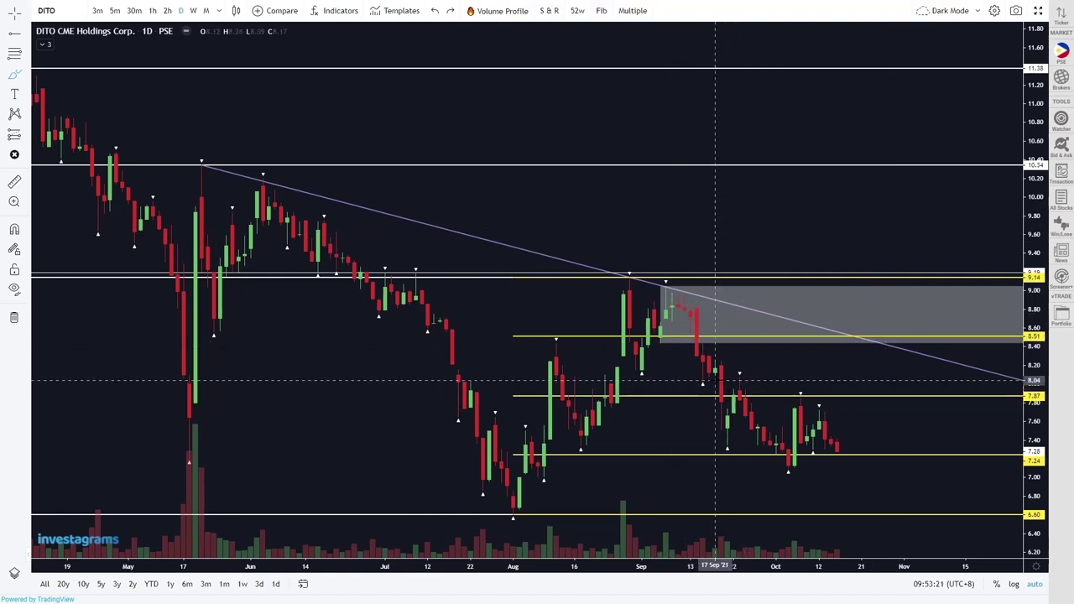
scroll(715, 386, down, 2)
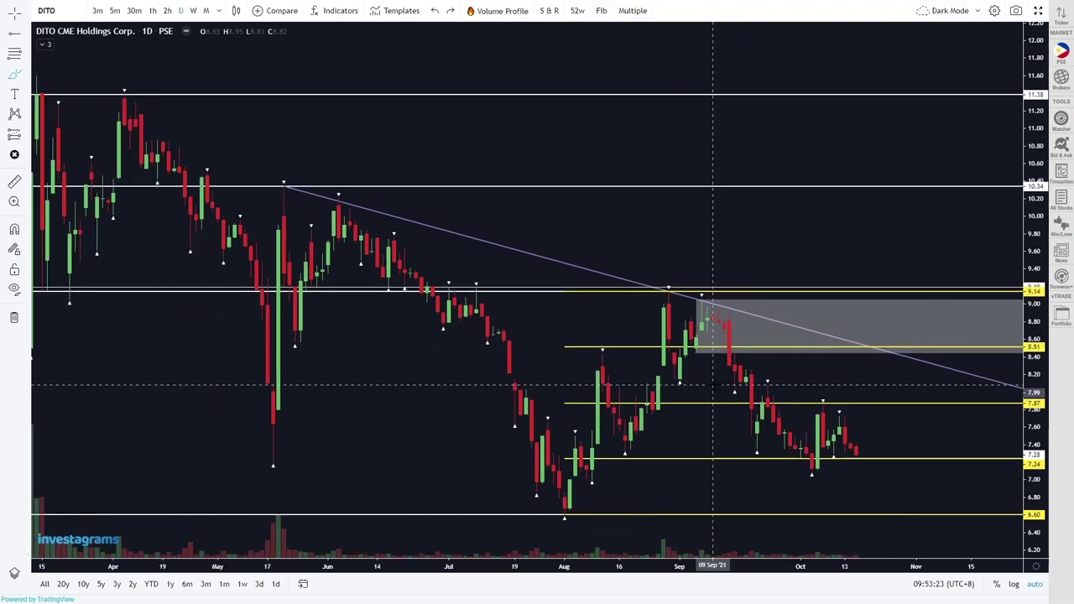
scroll(715, 386, up, 2)
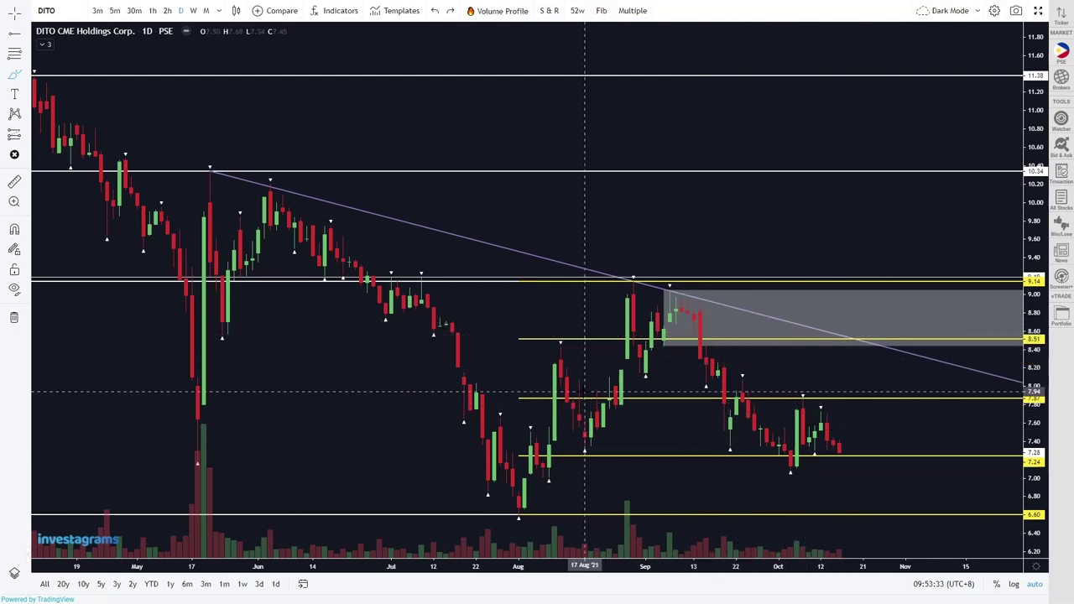
click(585, 338)
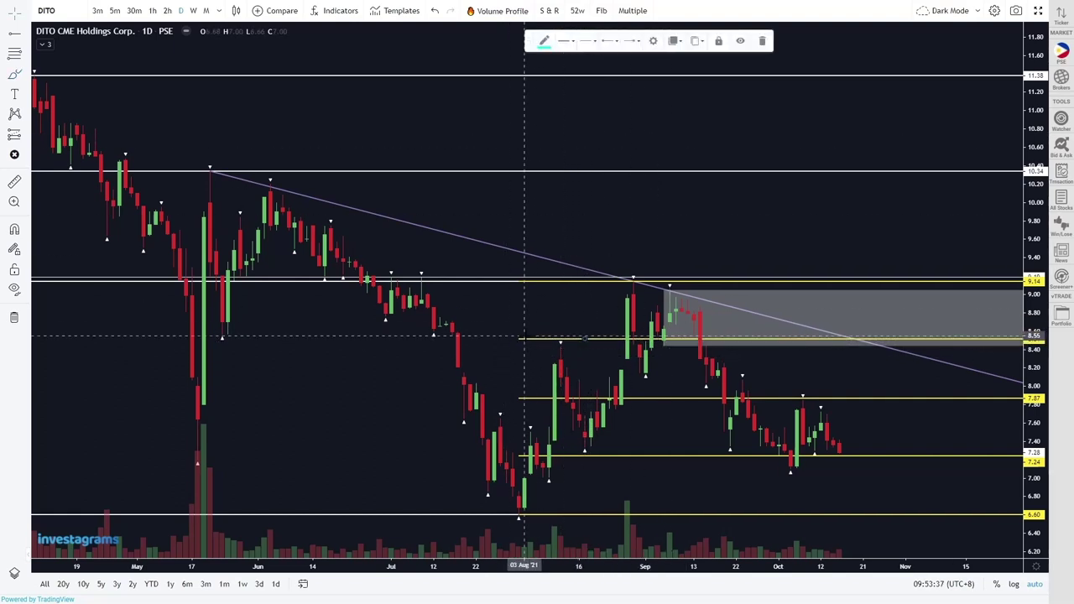
click(520, 340)
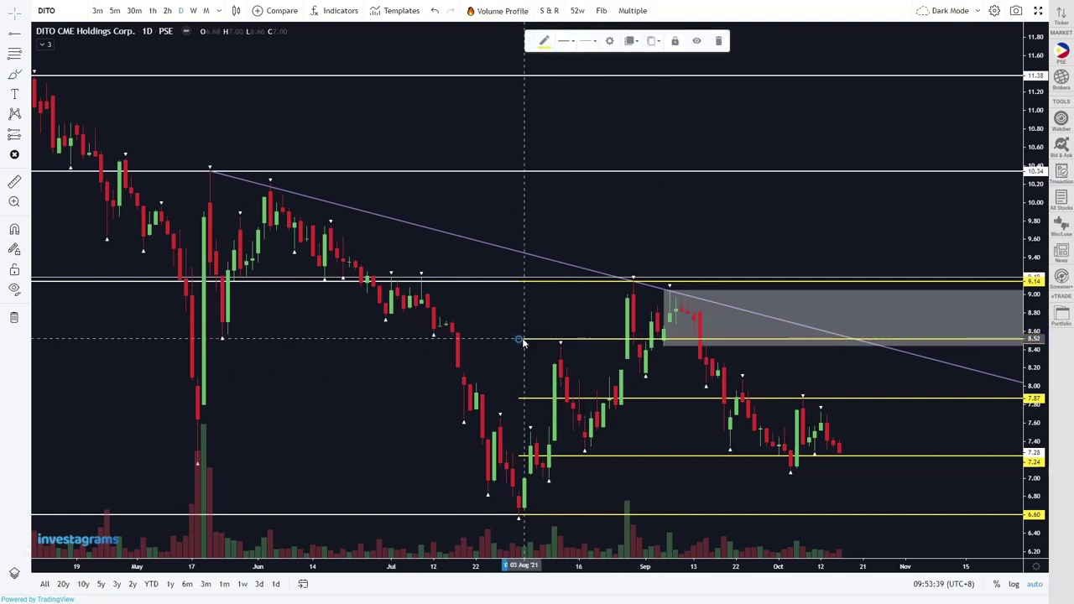
drag(521, 340, 532, 520)
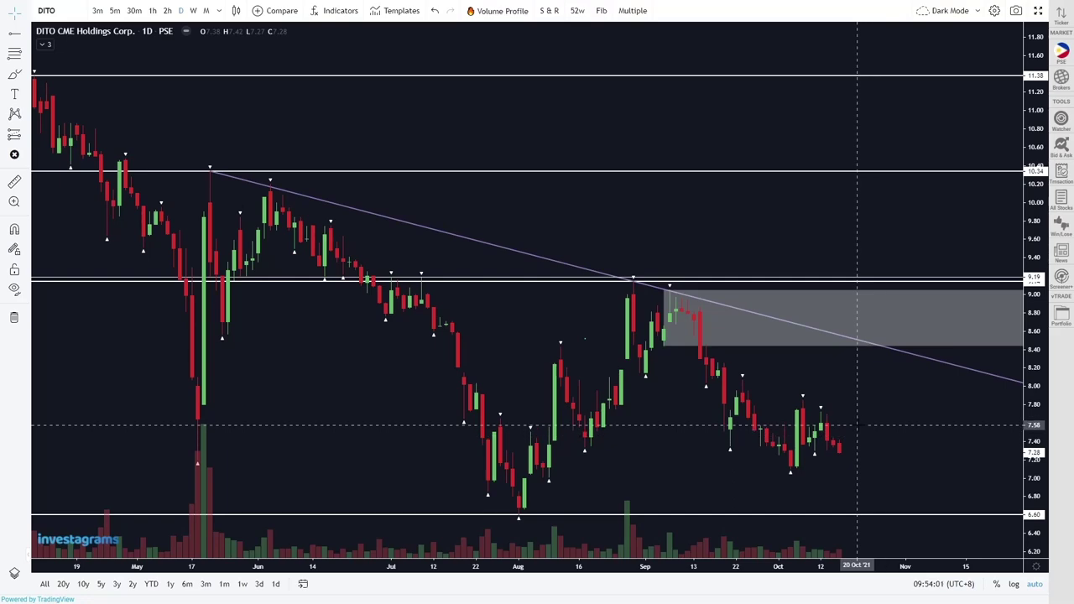
Brush an X at about 9.20 in late October with an arc above it, and arcs at the late-August high and the August and October lows
scroll(826, 426, down, 3)
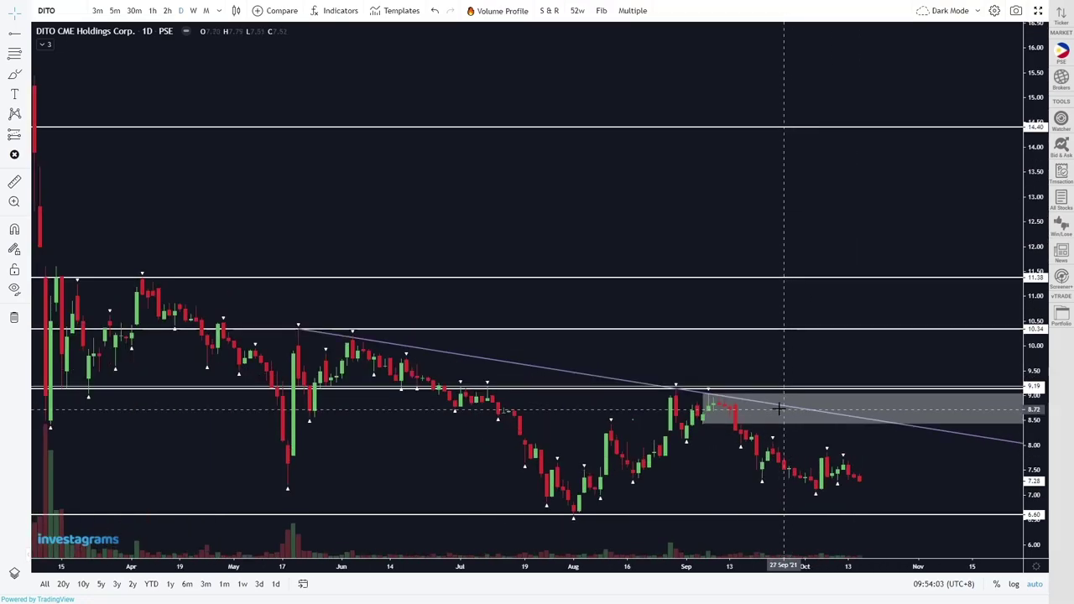
scroll(776, 408, up, 1)
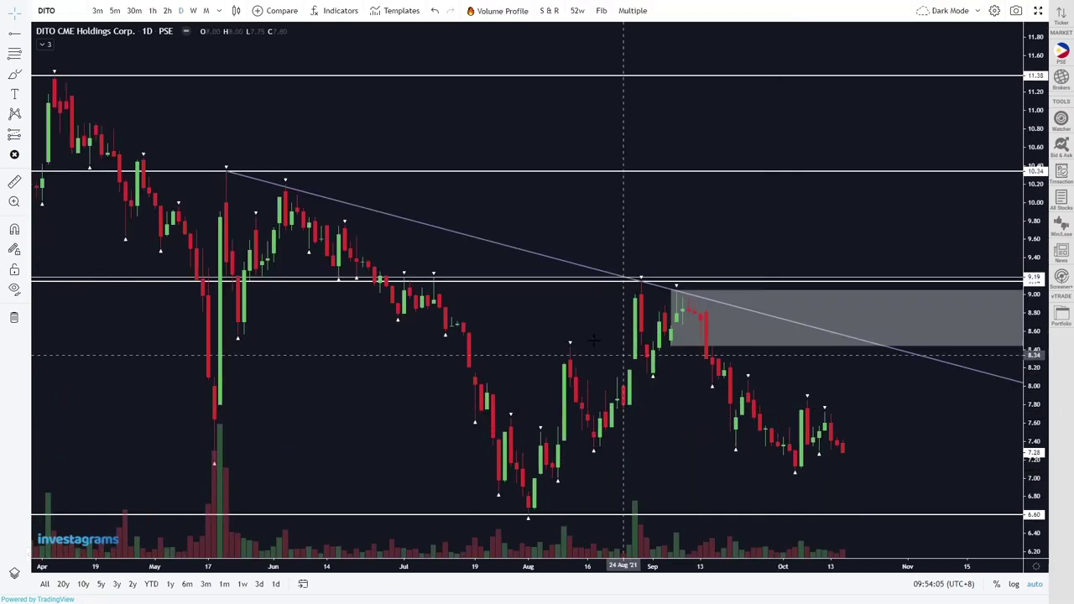
click(14, 74)
mouse_move(885, 286)
mouse_down()
mouse_move(907, 265)
mouse_move(913, 288)
mouse_up()
drag(625, 296, 661, 276)
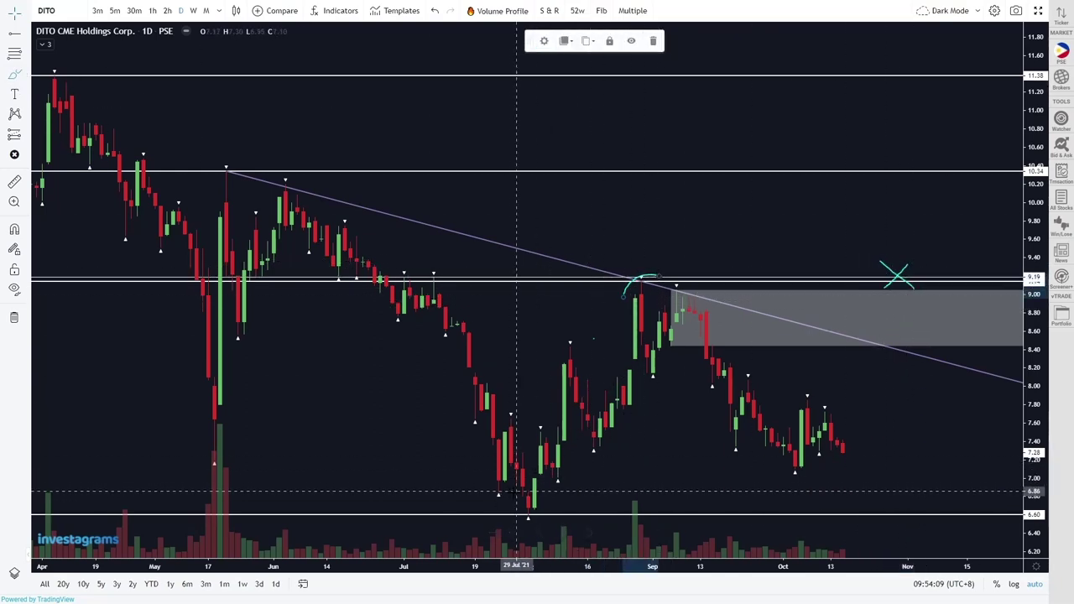
drag(489, 503, 575, 491)
drag(755, 475, 836, 452)
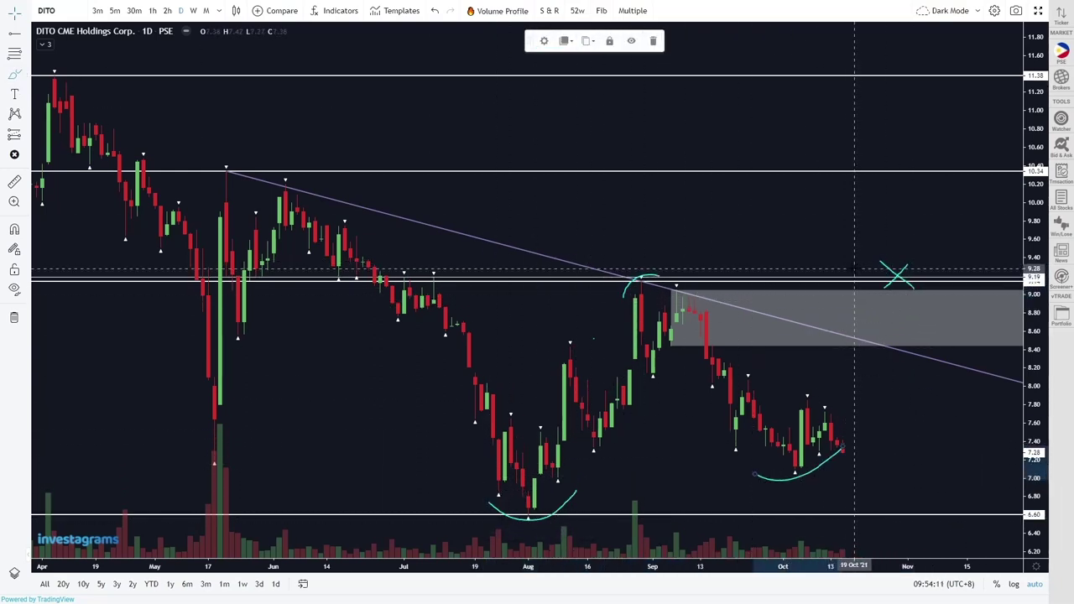
drag(854, 266, 937, 243)
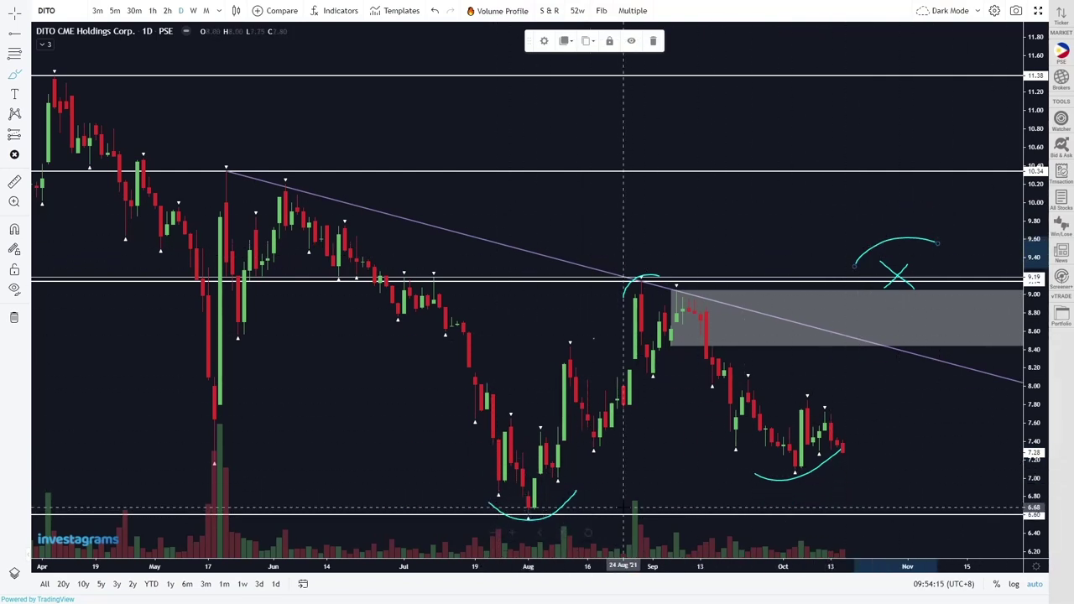
View the brushed swing marks on the weekly chart, return to the daily chart and undo the marks
click(193, 10)
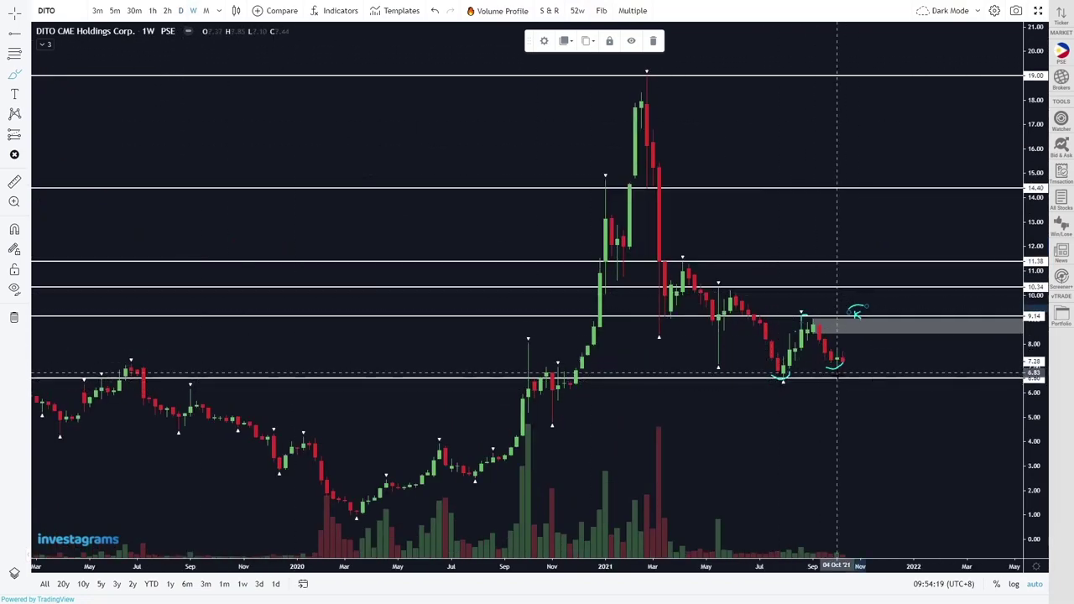
click(180, 10)
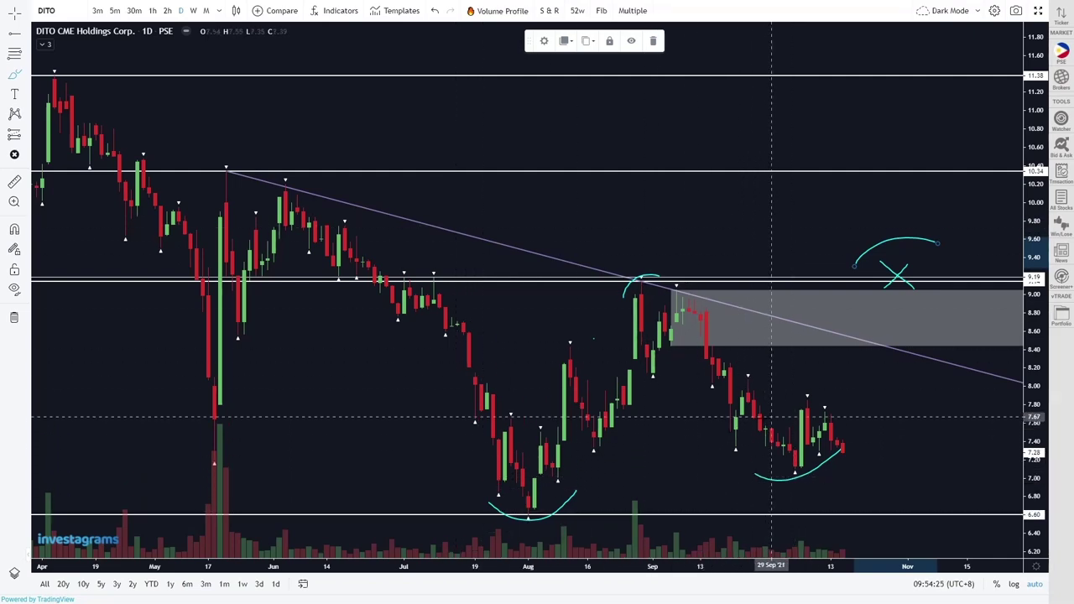
key(ctrl+z)
key(ctrl+z)
key(ctrl+z)
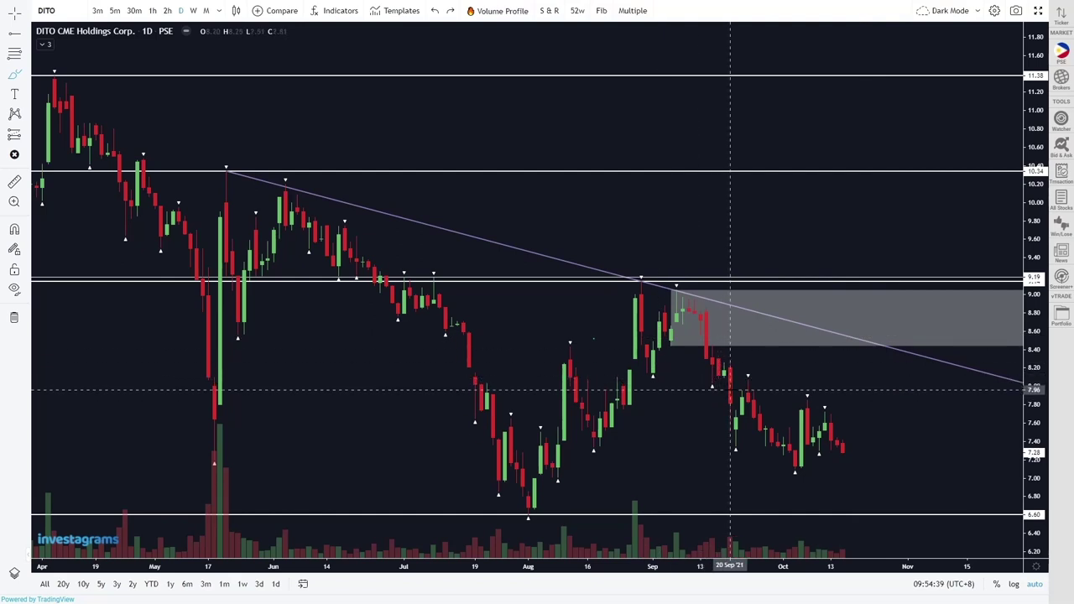
Brush arcs over the swing highs and under the swing lows of September and October, and undo them
click(635, 374)
click(701, 378)
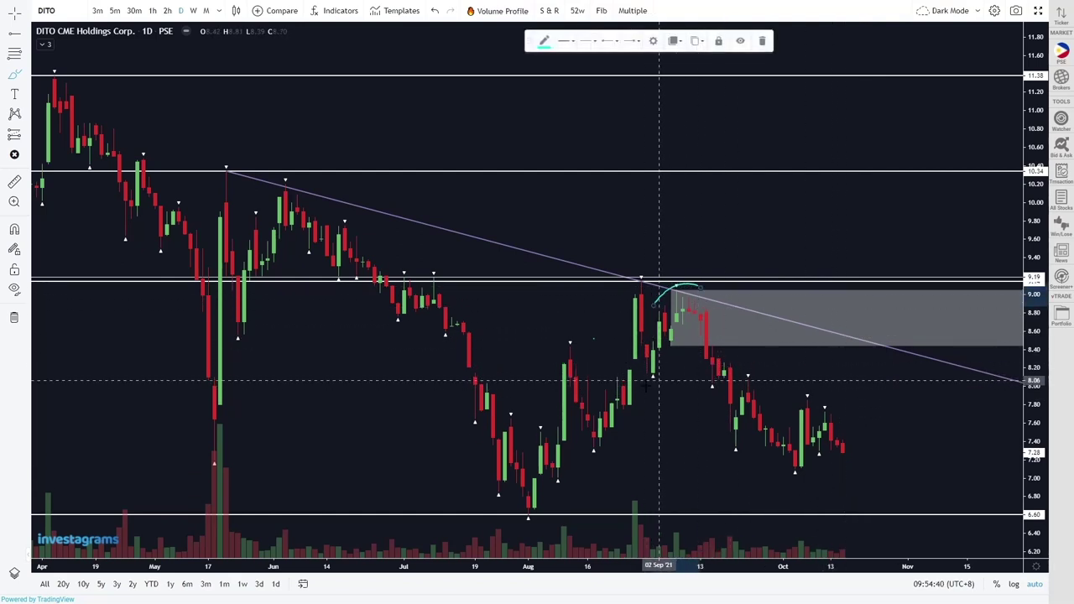
click(729, 386)
click(777, 388)
click(719, 447)
click(789, 444)
click(797, 401)
click(854, 409)
click(785, 472)
click(819, 480)
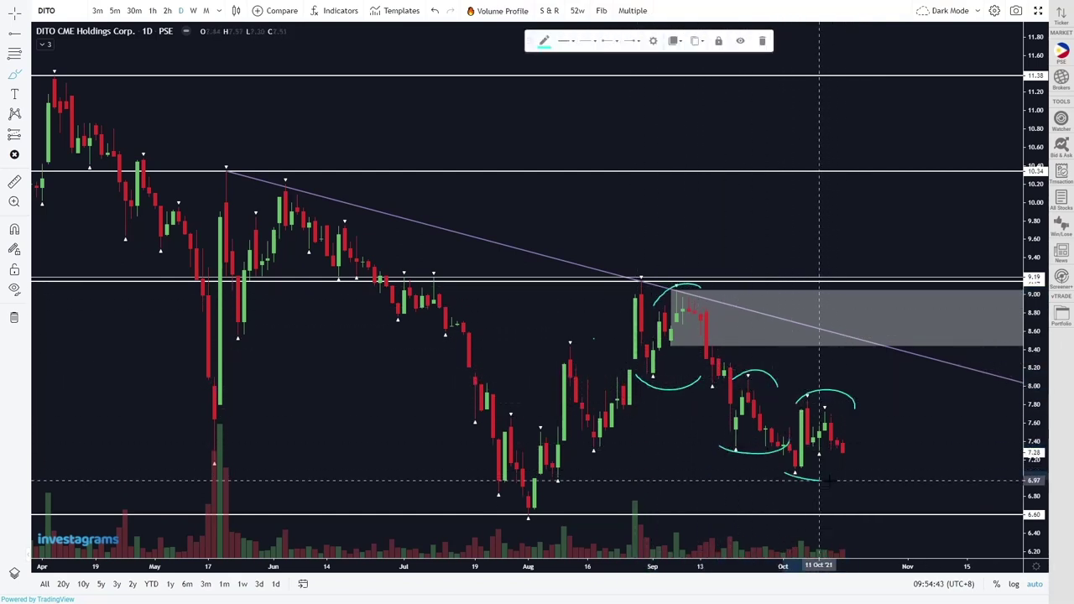
click(866, 466)
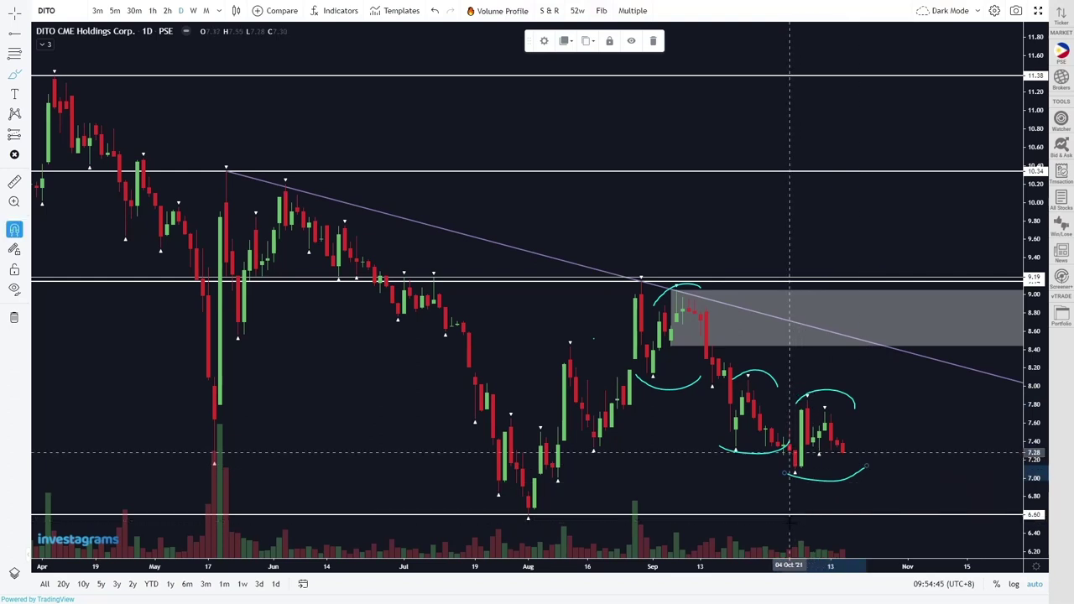
key(ctrl+z)
key(ctrl+z)
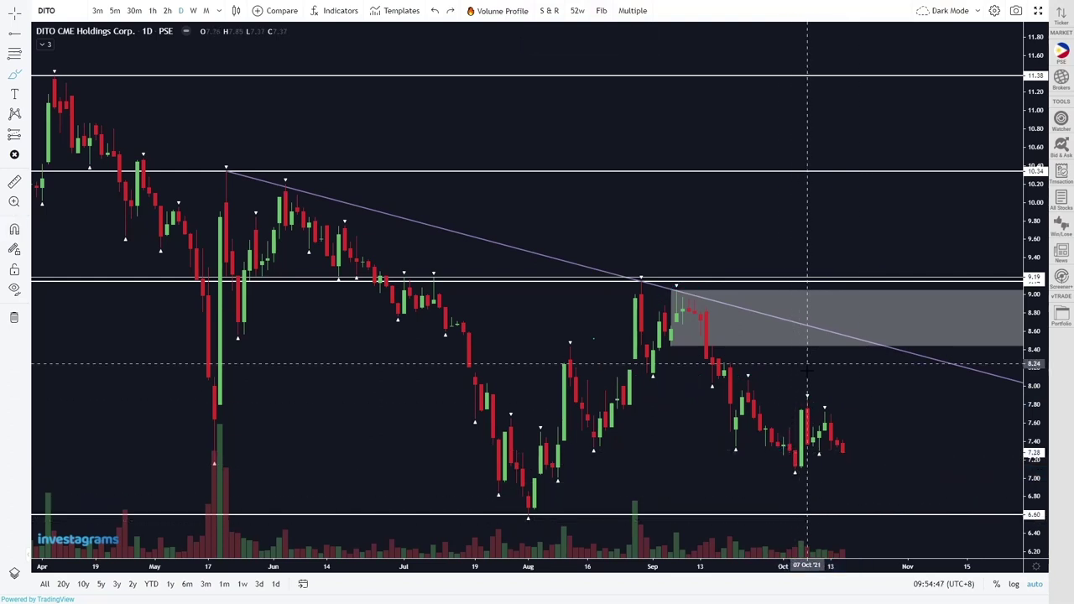
Brush a support line under the October low at about 7.10 and a falling path through it to an X on the 6.60 level
drag(784, 469, 860, 470)
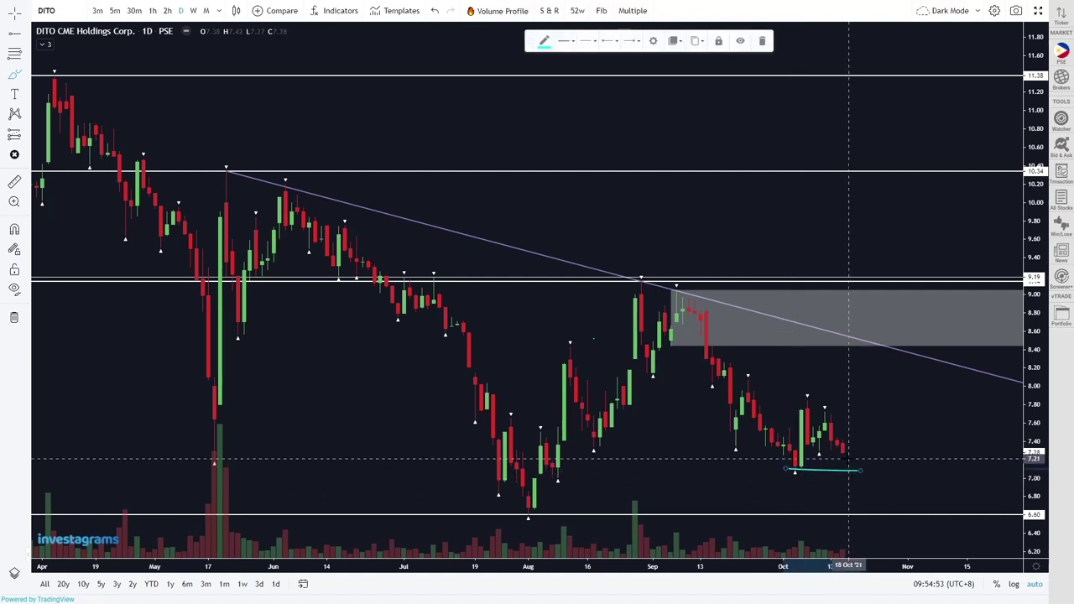
mouse_move(849, 462)
mouse_down()
mouse_move(868, 506)
mouse_move(896, 516)
mouse_move(889, 503)
mouse_move(902, 525)
mouse_up()
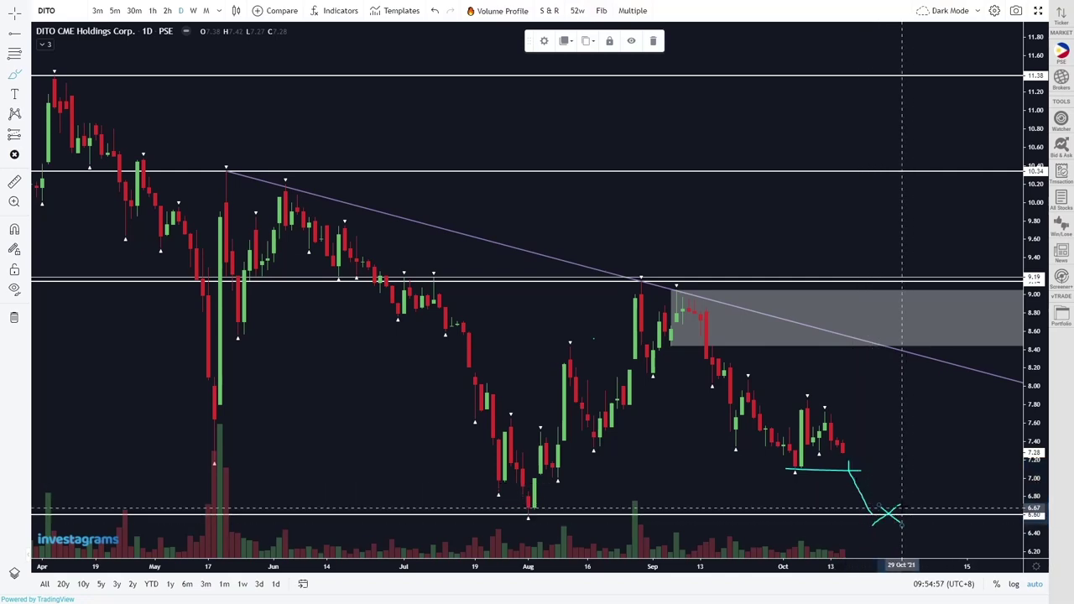
Compare the brushed breakdown path to 6.60 with the August low, the rise to the 19.00 peak and the decline since March 2021
scroll(828, 495, down, 4)
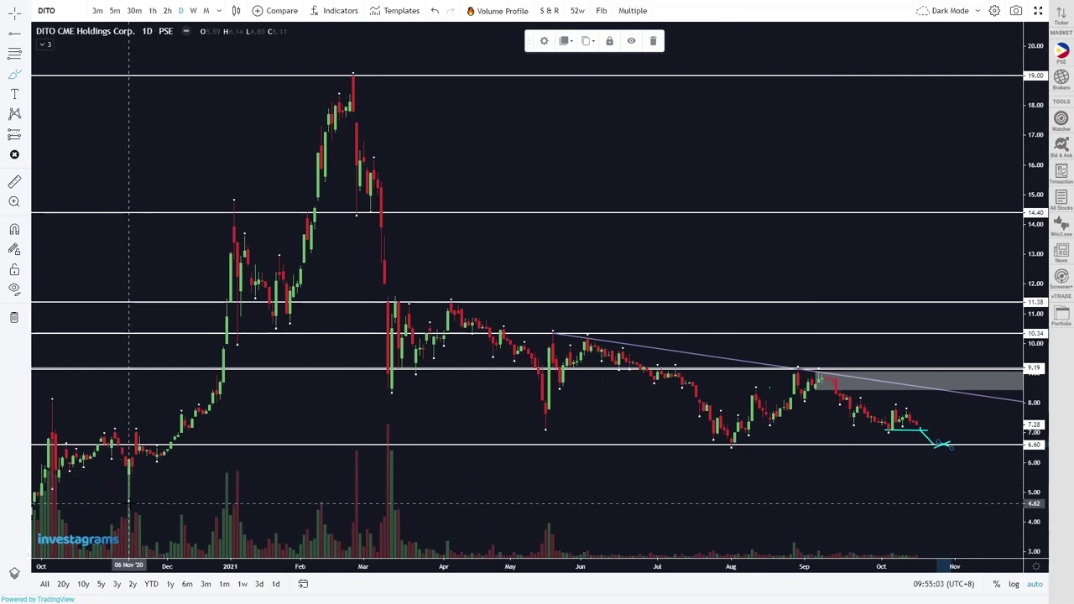
scroll(258, 467, up, 5)
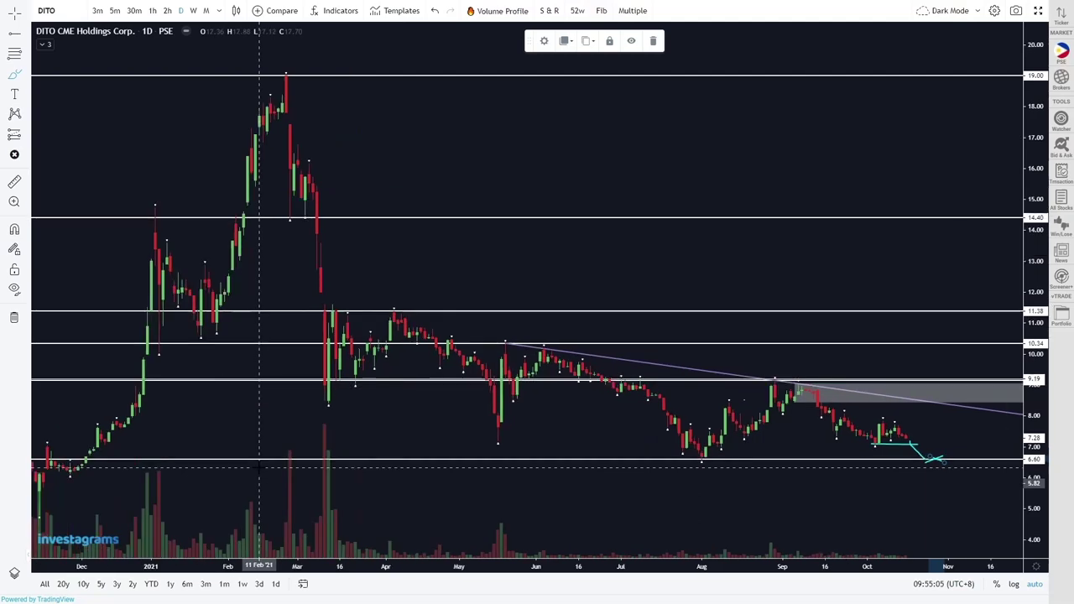
scroll(524, 505, up, 3)
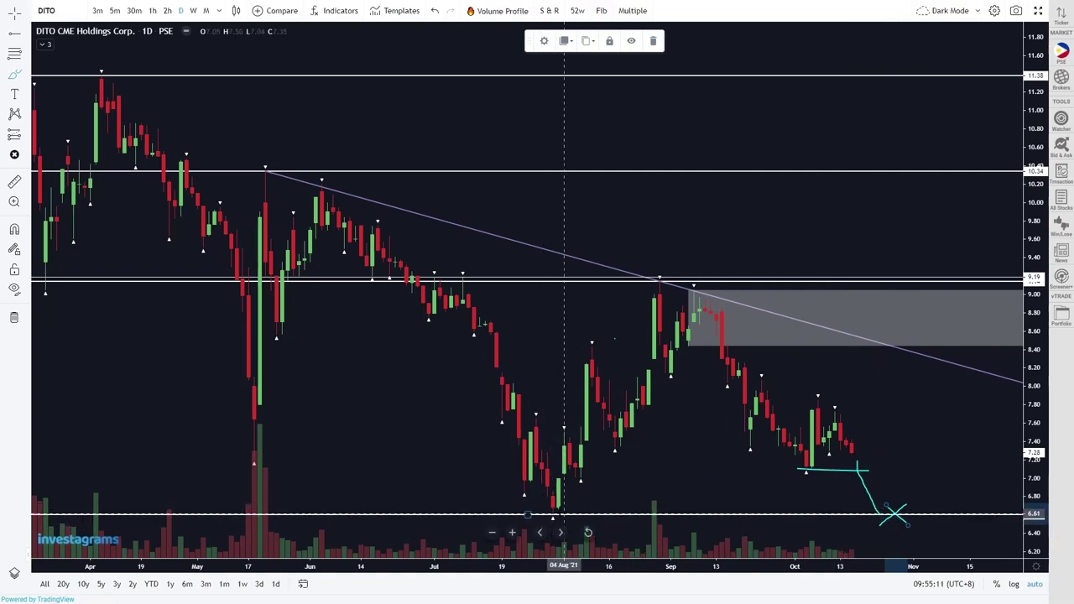
scroll(689, 507, down, 3)
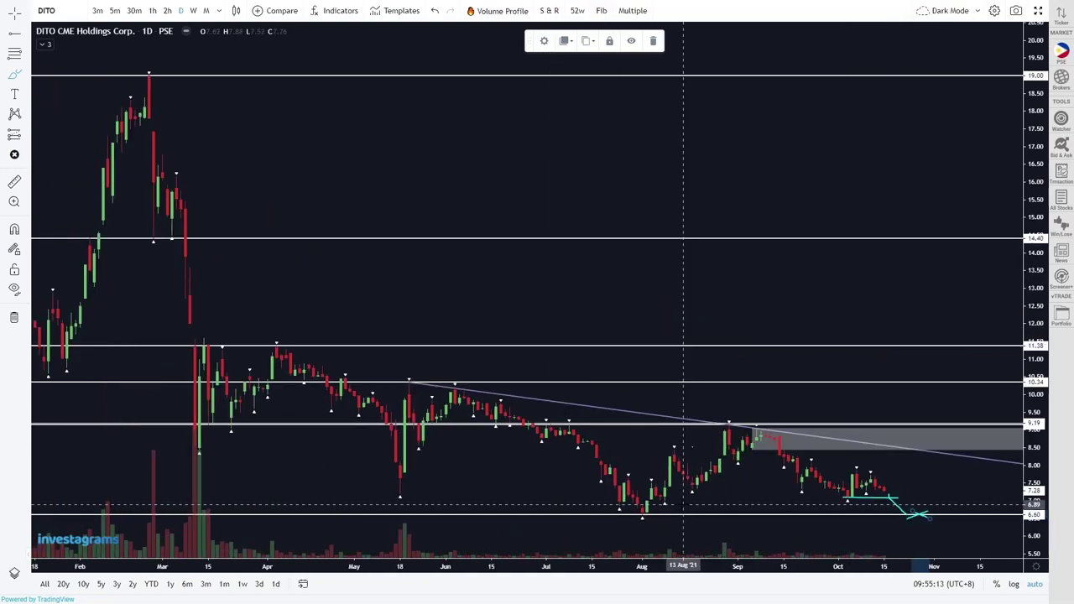
scroll(595, 453, up, 3)
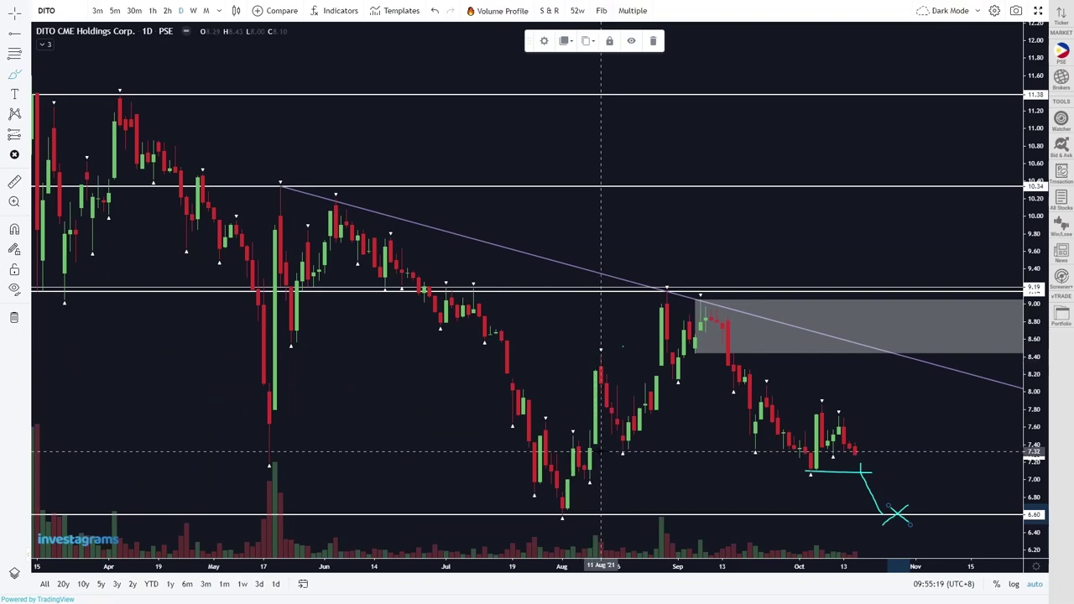
scroll(604, 450, down, 3)
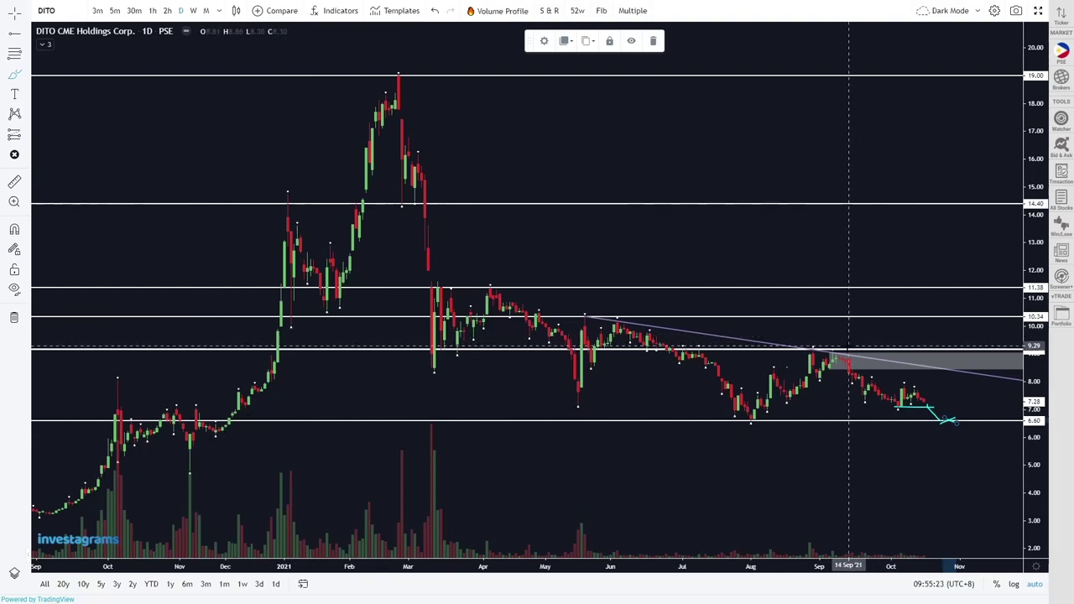
scroll(753, 378, up, 3)
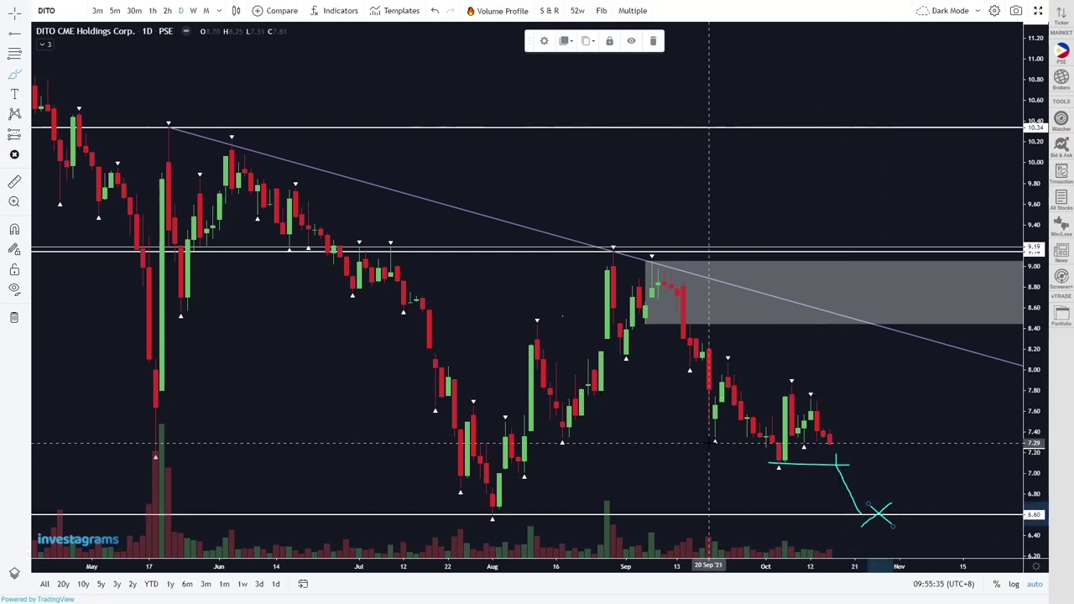
scroll(709, 442, down, 5)
scroll(709, 444, up, 4)
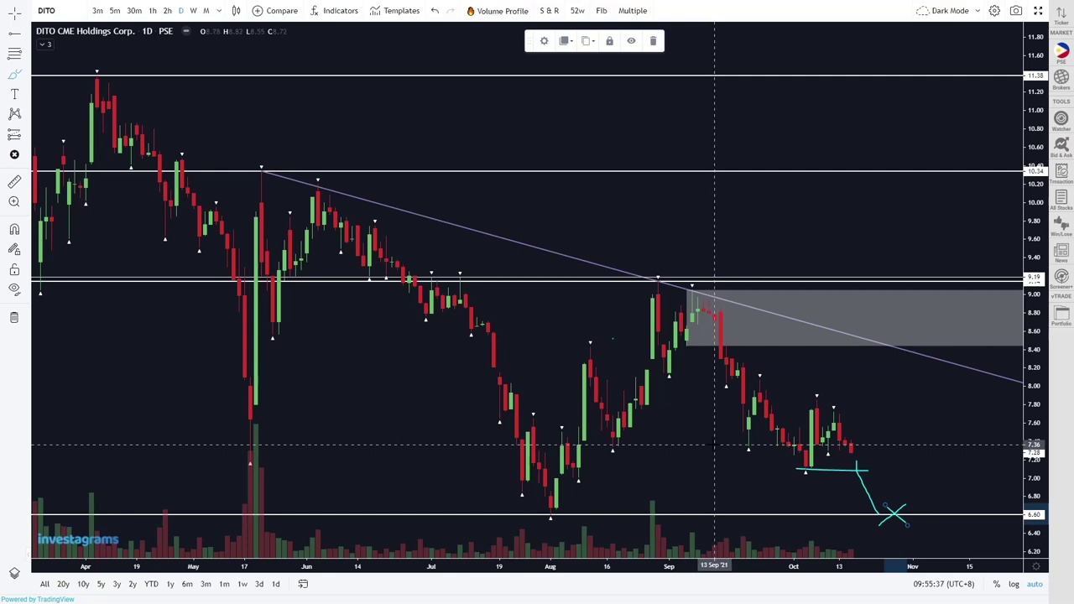